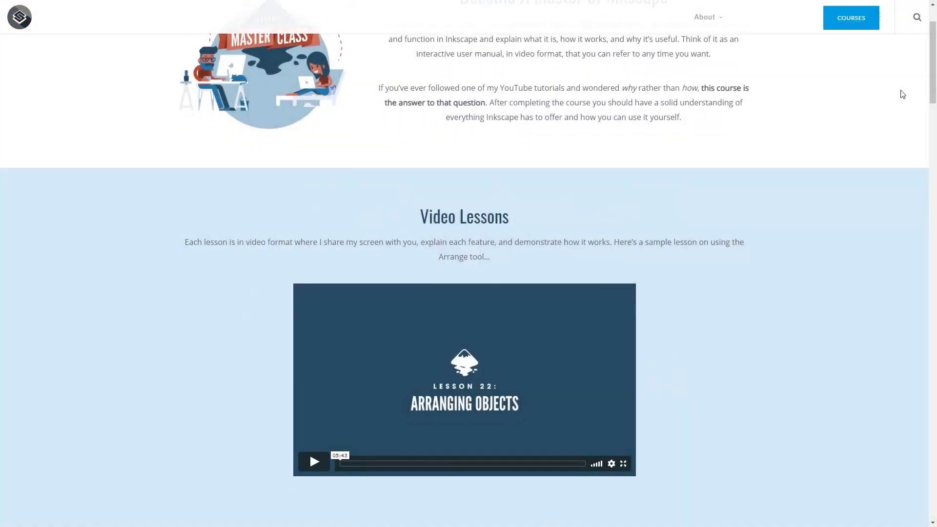
pyautogui.scroll(-6, 902, 94)
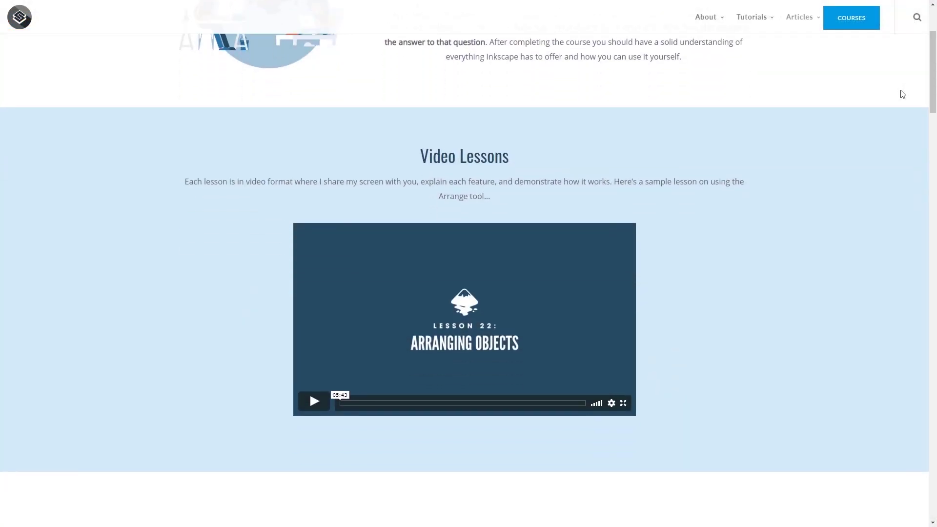
pyautogui.scroll(-12, 903, 94)
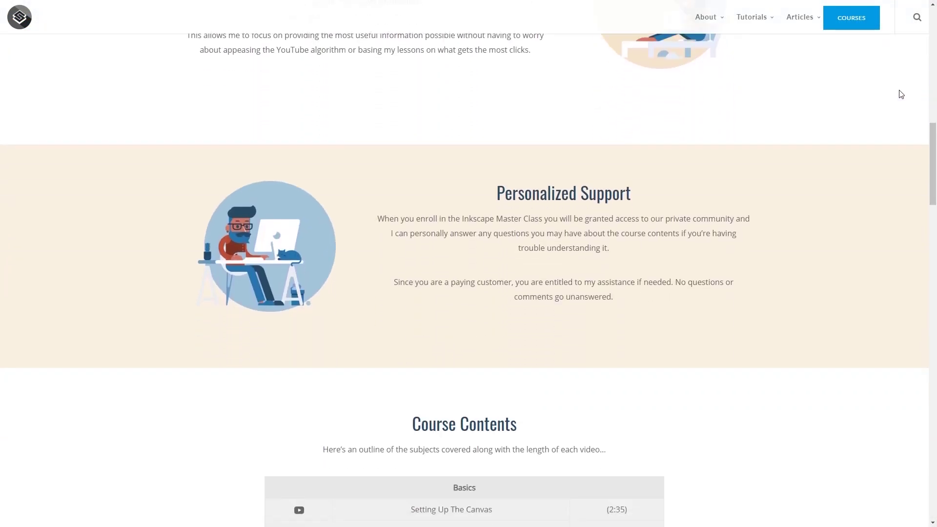
pyautogui.scroll(-12, 900, 96)
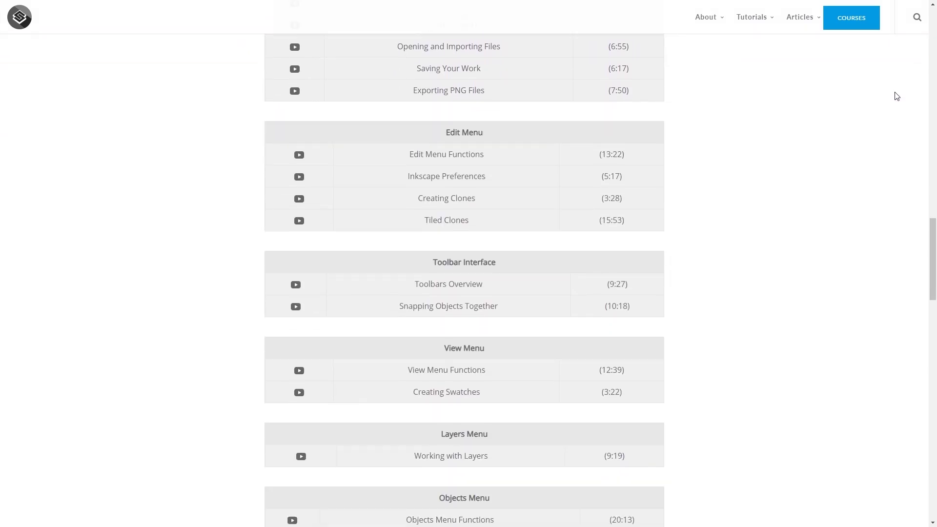
pyautogui.scroll(-3, 893, 99)
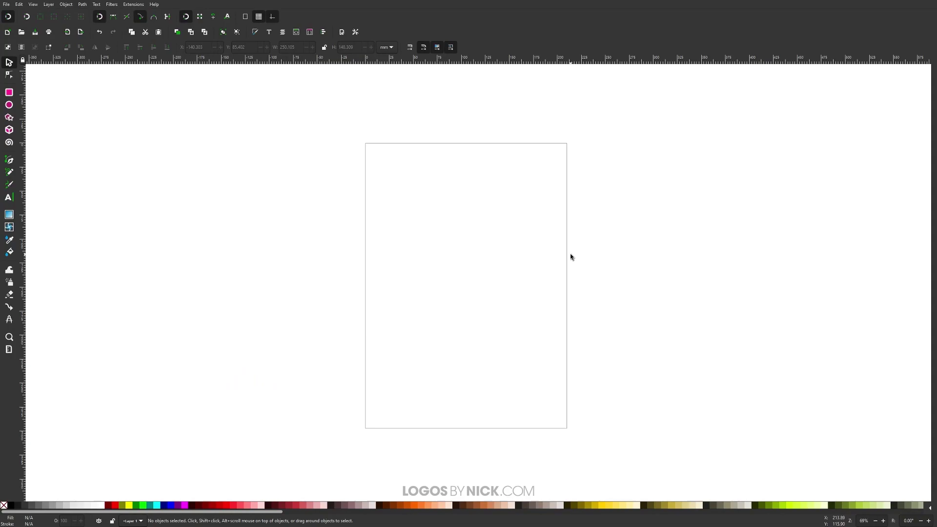
# - Zoom the canvas to 1:1 and turn off snapping
pyautogui.moveTo(543, 254); pyautogui.dragTo(528, 250)
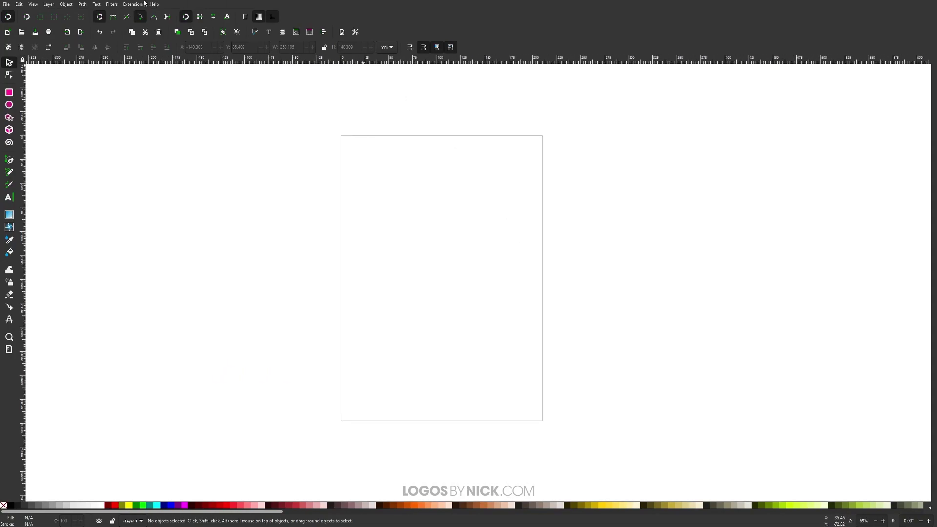
pyautogui.click(33, 4)
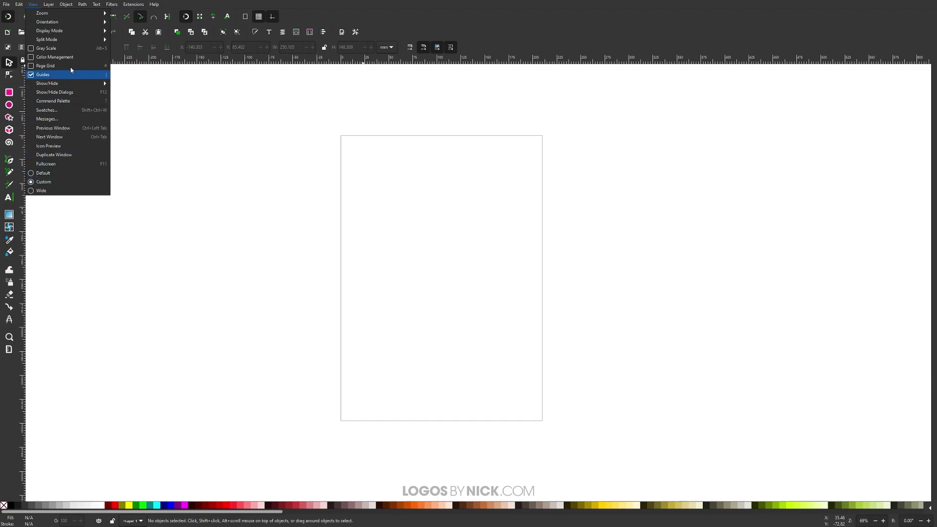
pyautogui.moveTo(74, 14)
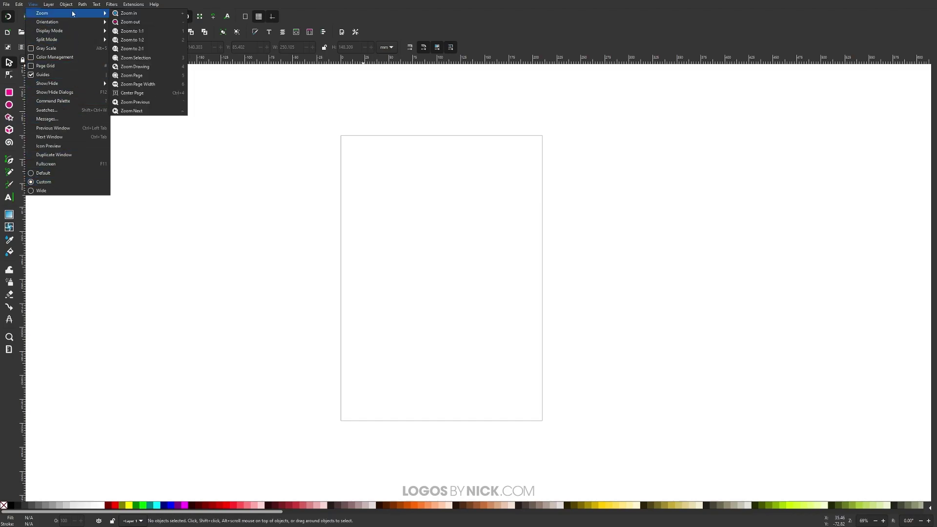
pyautogui.click(143, 33)
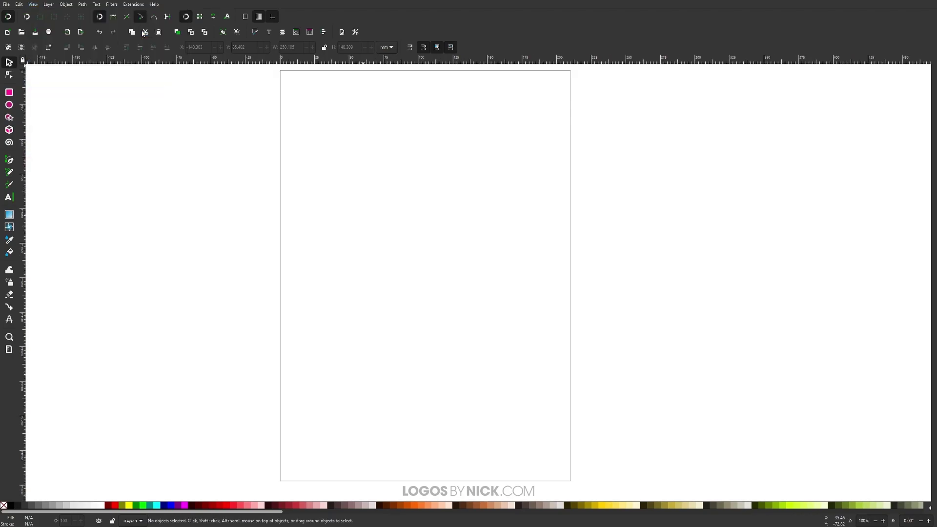
pyautogui.click(9, 16)
# - In the document properties, set the display units to px and hide the page border
pyautogui.click(11, 6)
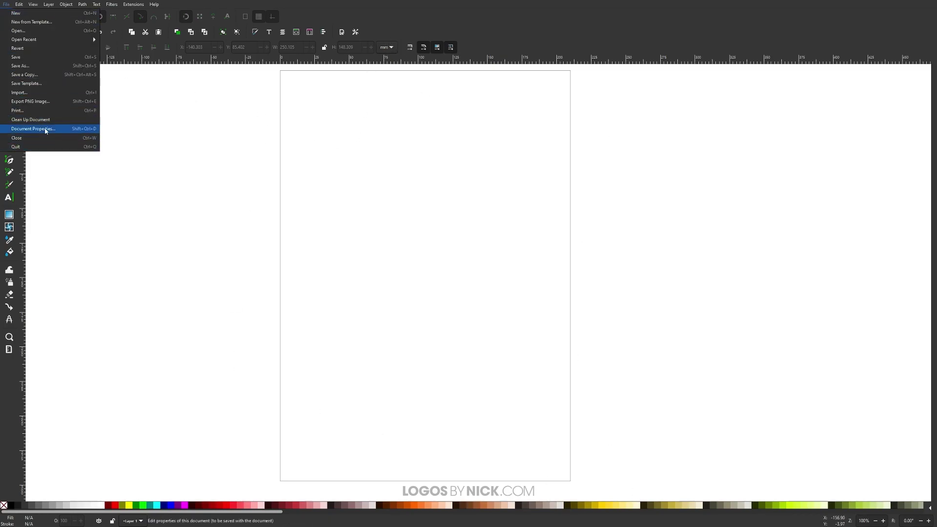
pyautogui.click(63, 130)
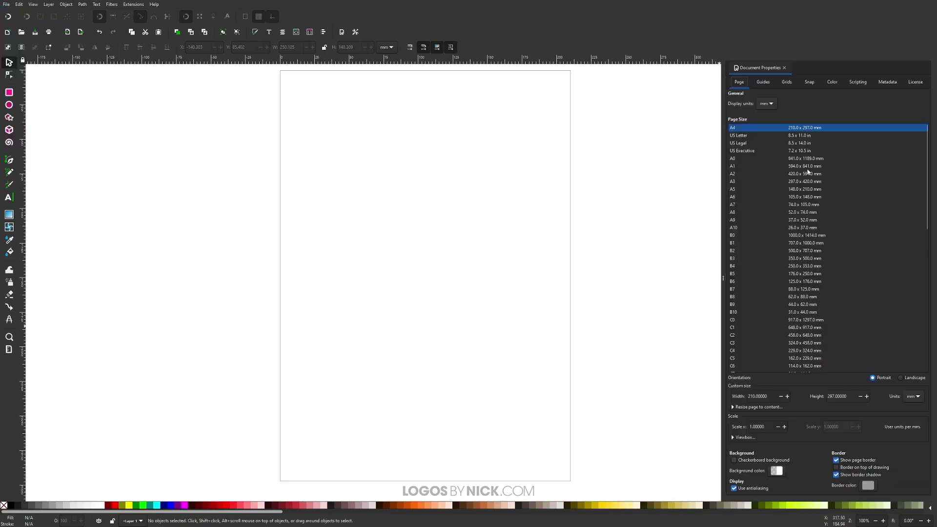
pyautogui.click(771, 105)
pyautogui.click(765, 116)
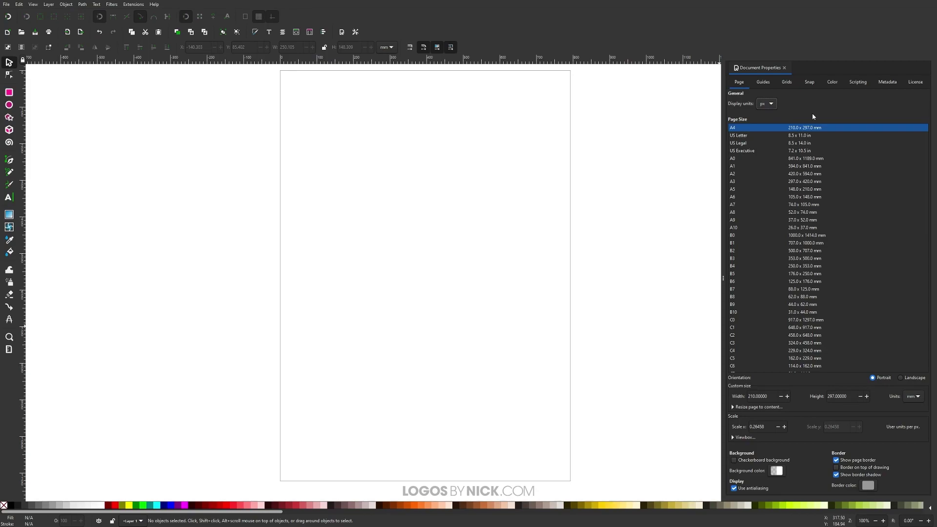
pyautogui.click(836, 461)
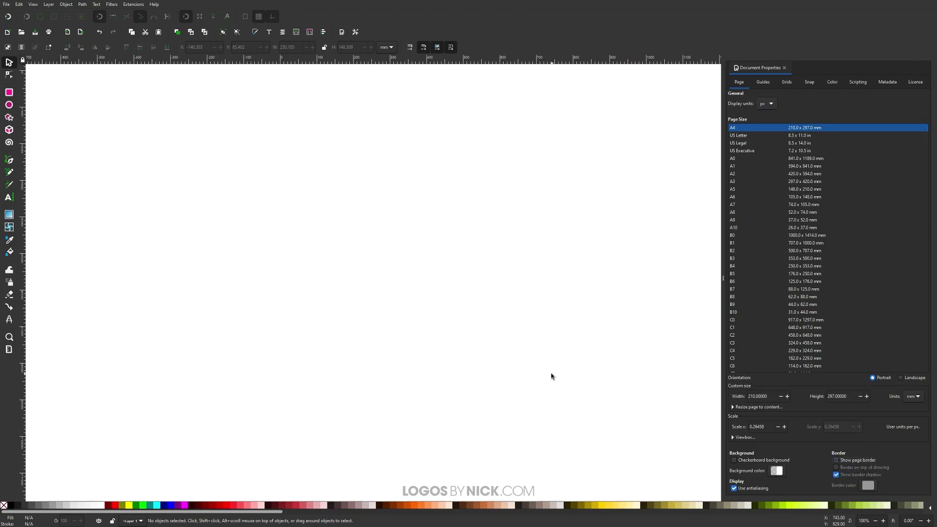
pyautogui.click(785, 67)
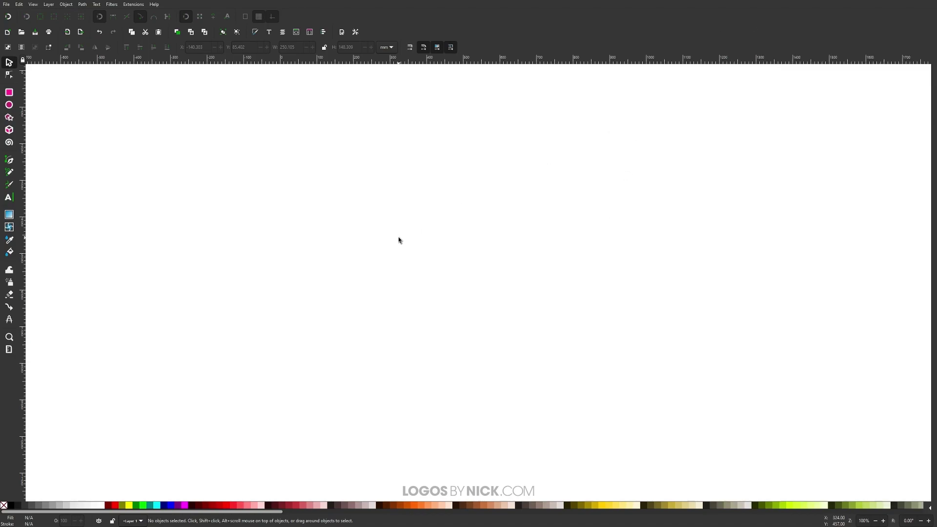
# - Bring up the Fill and Stroke settings and add the text "Design" to the canvas
pyautogui.click(255, 34)
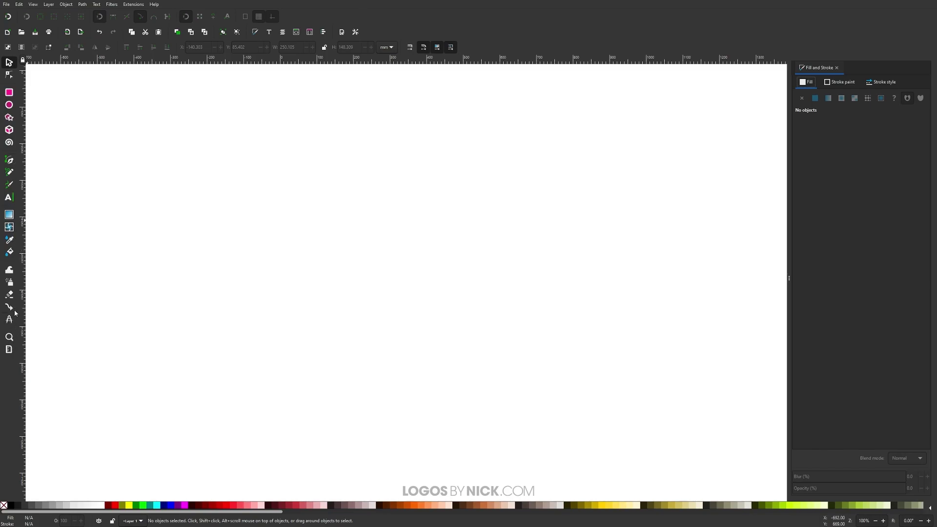
pyautogui.click(10, 201)
pyautogui.click(300, 265)
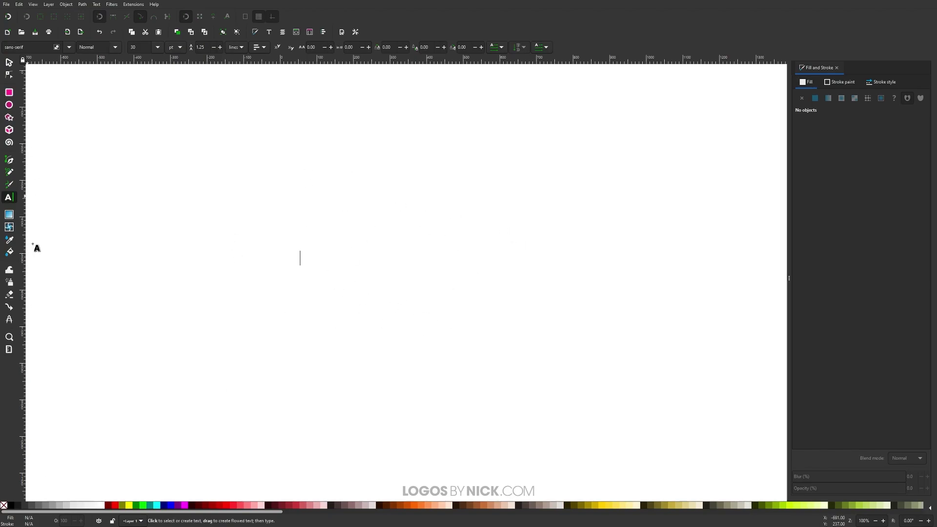
pyautogui.write('Design')
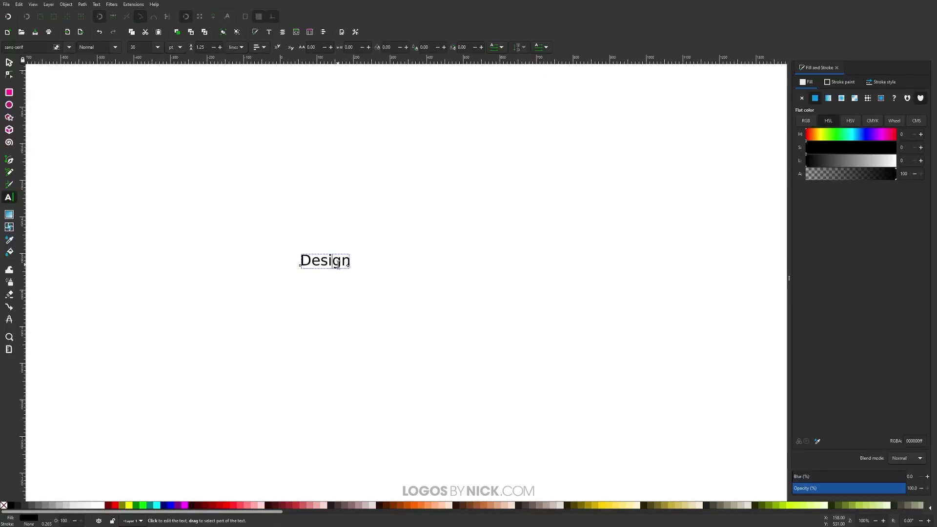
# - Apply the Festival Budaya XXXI font to the "Design" text
pyautogui.click(96, 4)
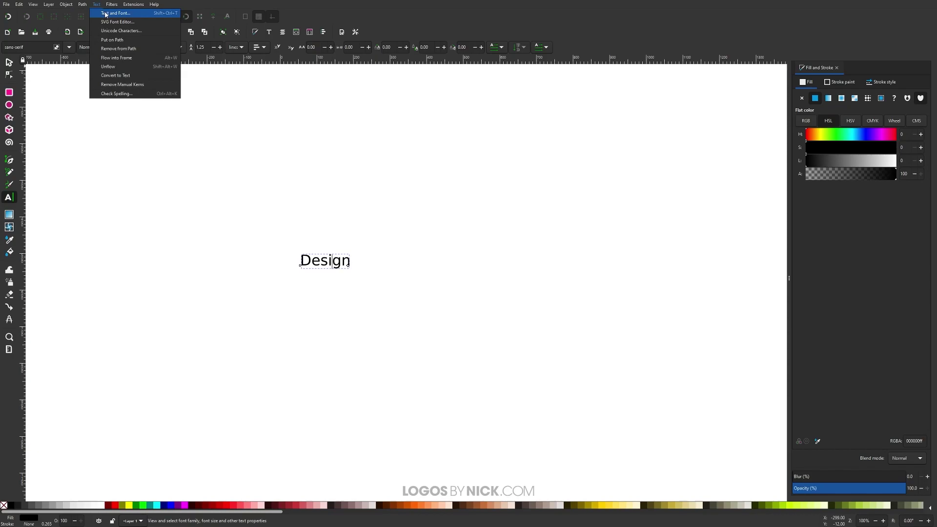
pyautogui.click(116, 13)
pyautogui.click(810, 148)
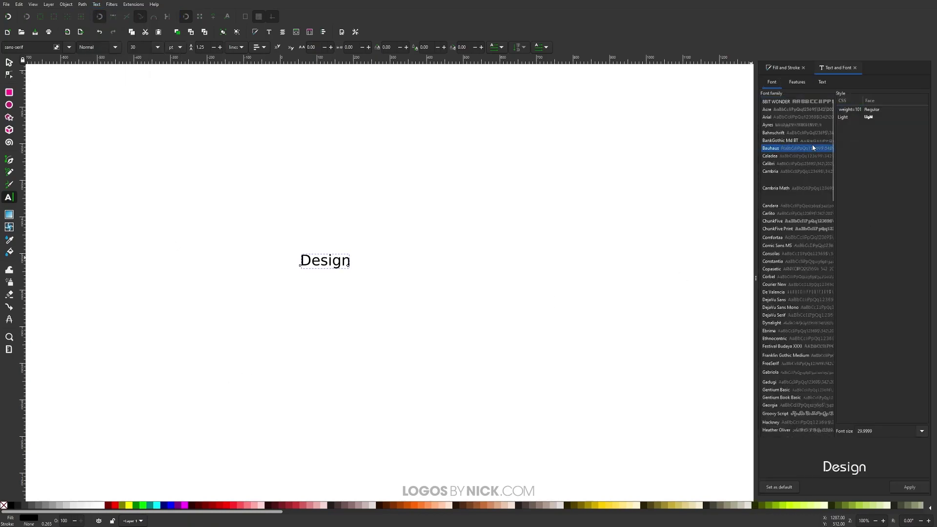
pyautogui.write('fes')
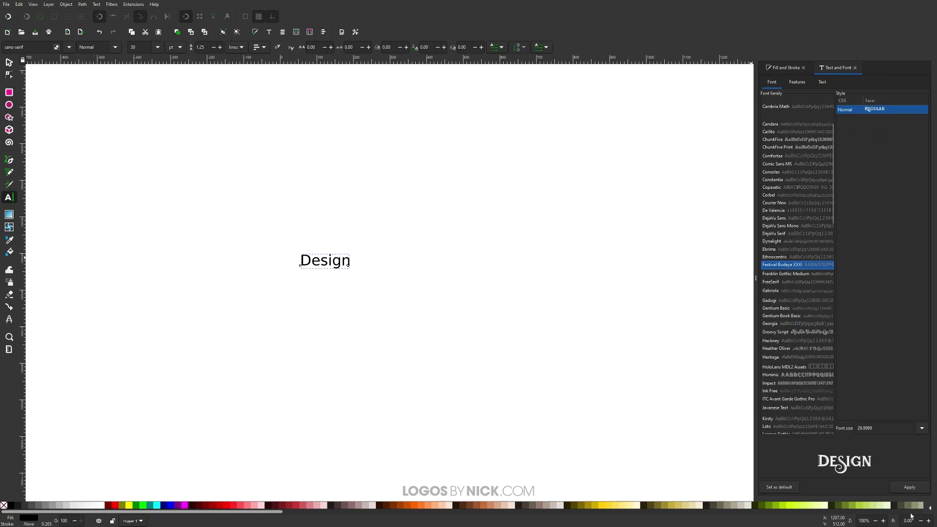
pyautogui.click(910, 487)
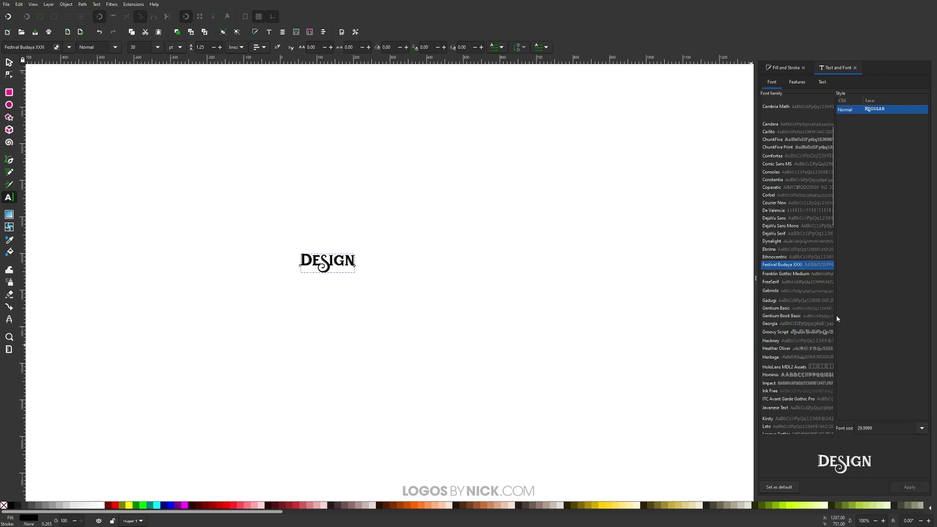
pyautogui.click(855, 68)
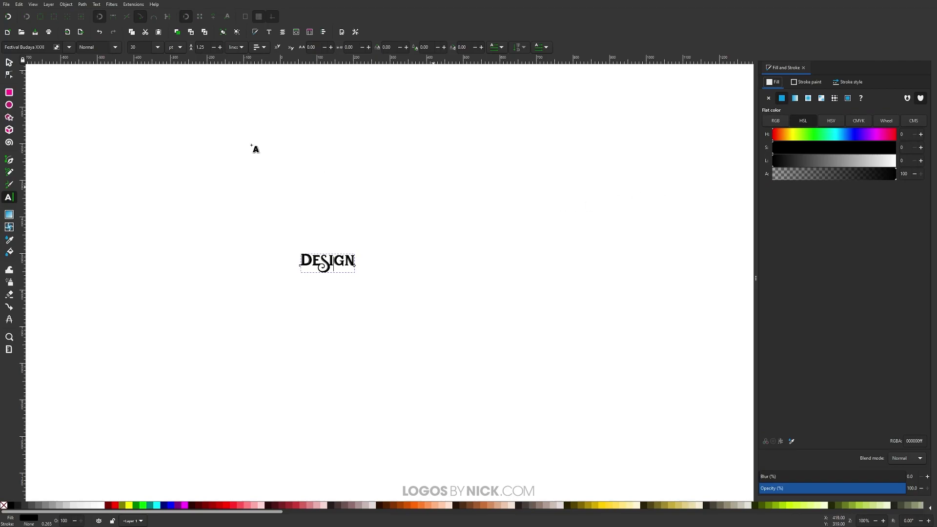
# - Scale the "Design" text up to about 169 mm wide and position it in the middle of the canvas
pyautogui.click(10, 62)
pyautogui.moveTo(359, 275); pyautogui.dragTo(538, 355)
pyautogui.moveTo(478, 300); pyautogui.dragTo(448, 286)
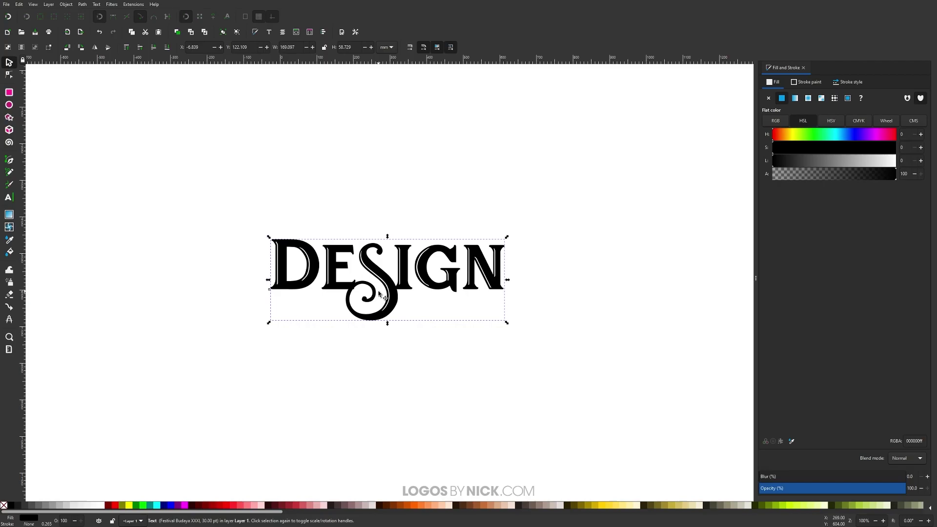
# - Convert the "Design" text to paths and ungroup it into individual letters
pyautogui.click(84, 4)
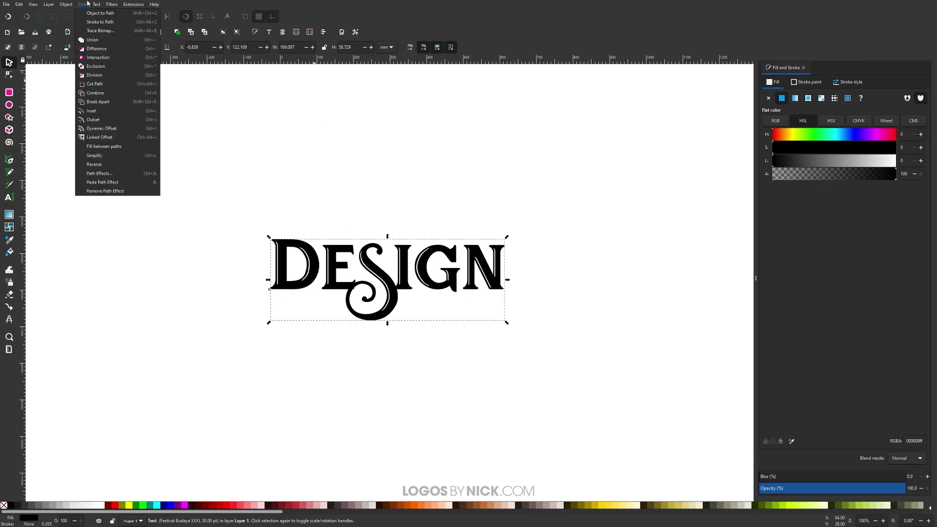
pyautogui.click(89, 14)
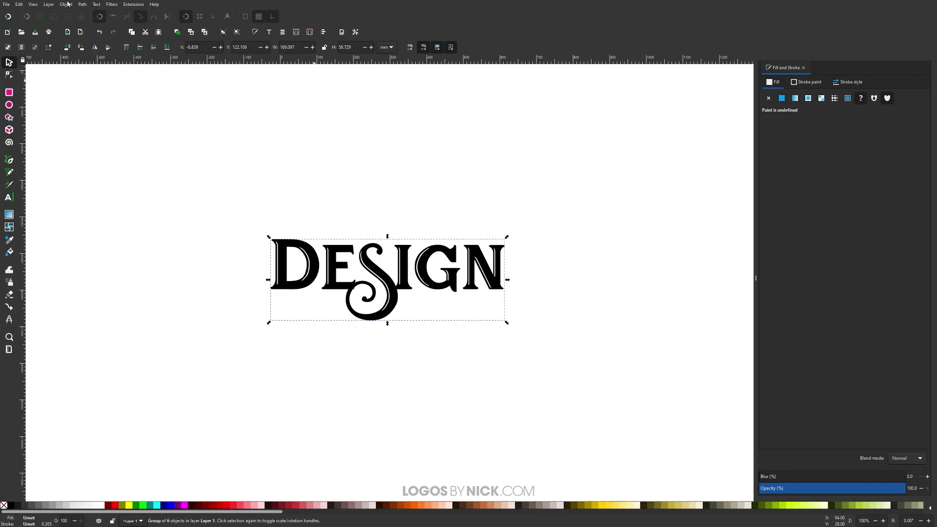
pyautogui.click(67, 4)
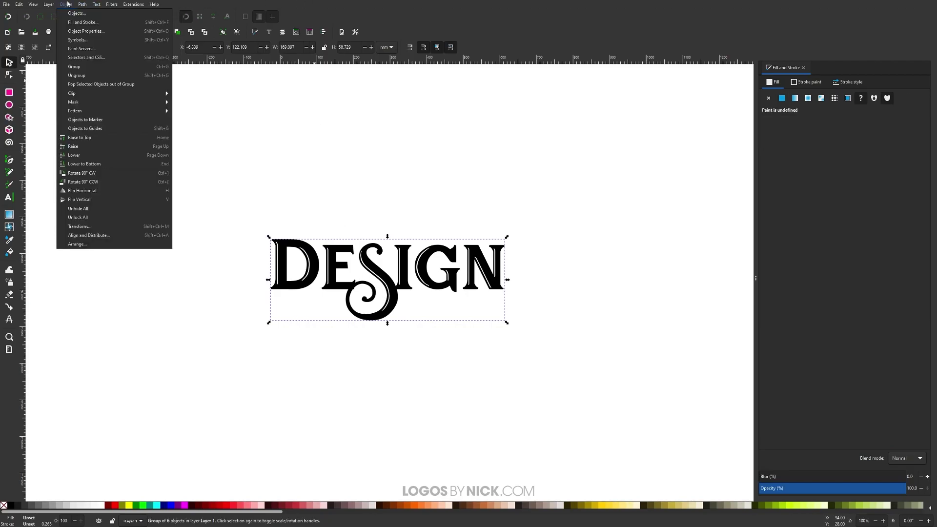
pyautogui.click(82, 76)
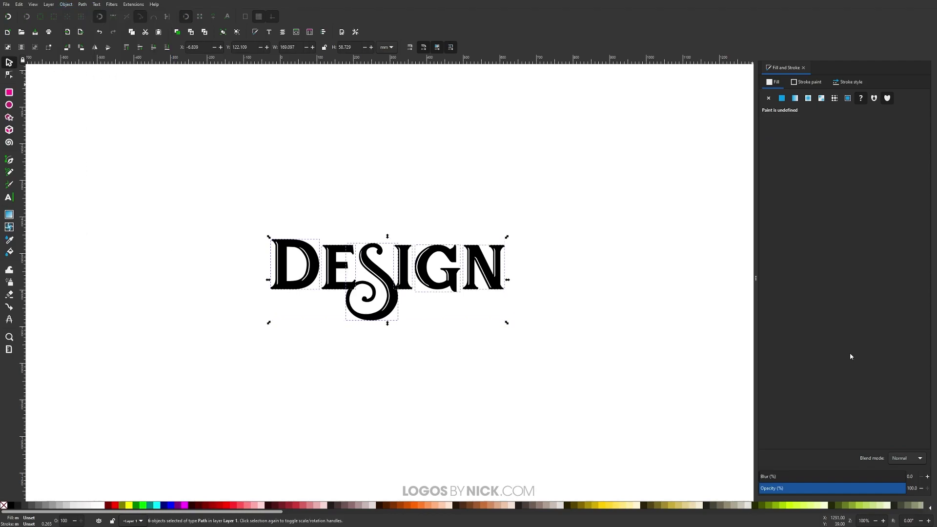
# - Lower the opacity of all six letters to about 50% and deselect them
pyautogui.moveTo(848, 488)
pyautogui.mouseDown()
pyautogui.moveTo(821, 489)
pyautogui.moveTo(838, 491)
pyautogui.mouseUp()
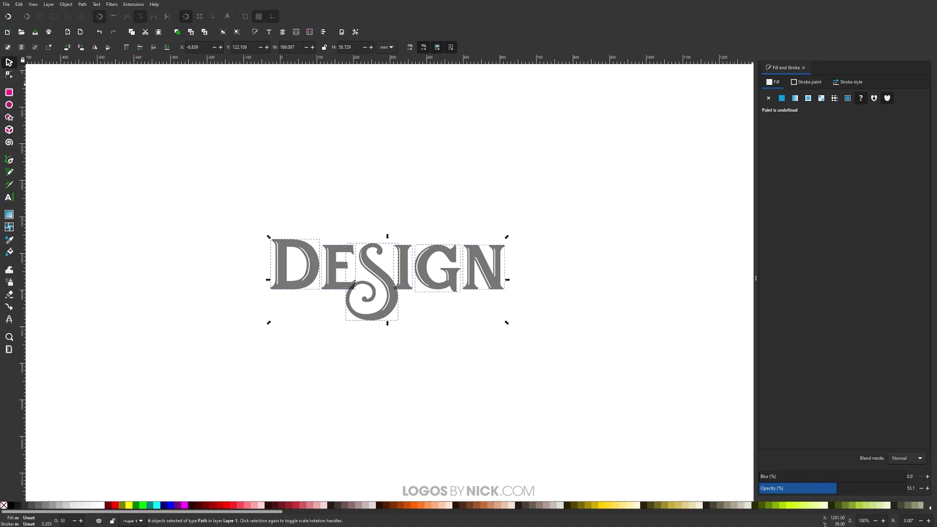
pyautogui.moveTo(836, 490); pyautogui.dragTo(832, 490)
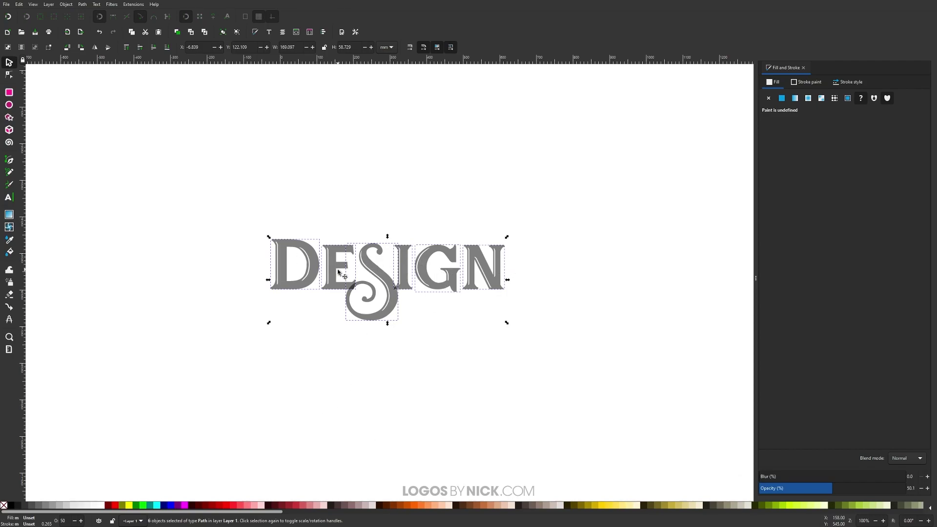
pyautogui.scroll(4, 338, 273)
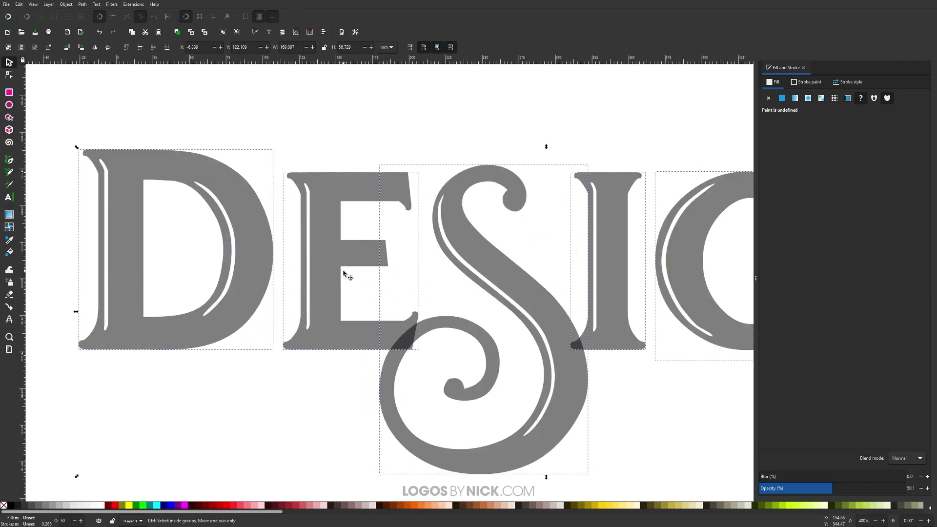
pyautogui.click(312, 118)
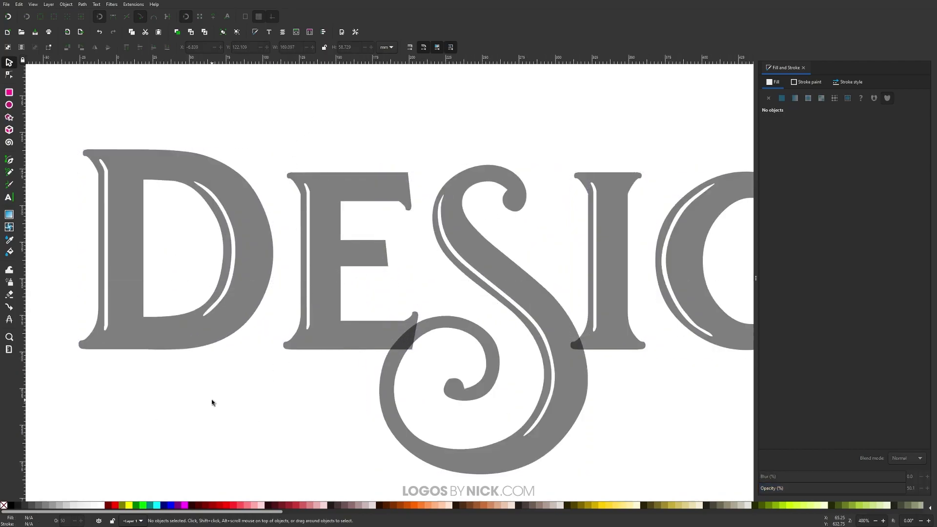
# - Move the D horizontally closer to the E, and shift the D and E together closer to the S
pyautogui.moveTo(233, 314)
pyautogui.mouseDown()
pyautogui.moveTo(210, 314)
pyautogui.moveTo(247, 315)
pyautogui.mouseUp()
pyautogui.keyDown('shift'); pyautogui.click(332, 255); pyautogui.keyUp('shift')
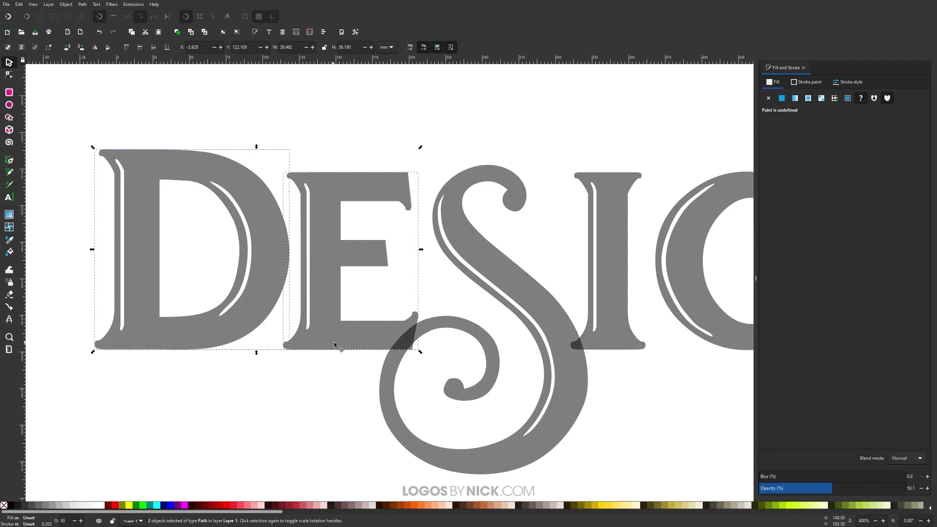
pyautogui.moveTo(328, 338); pyautogui.dragTo(345, 334)
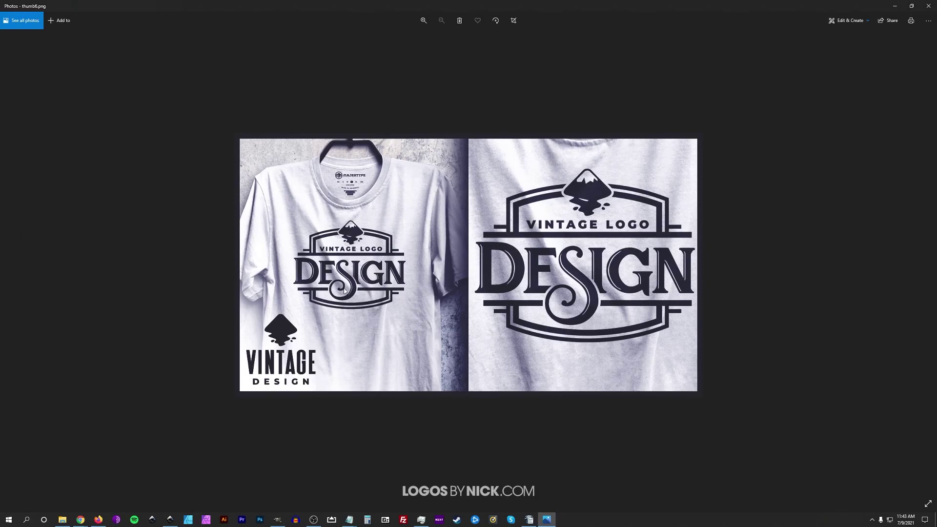
pyautogui.click(893, 4)
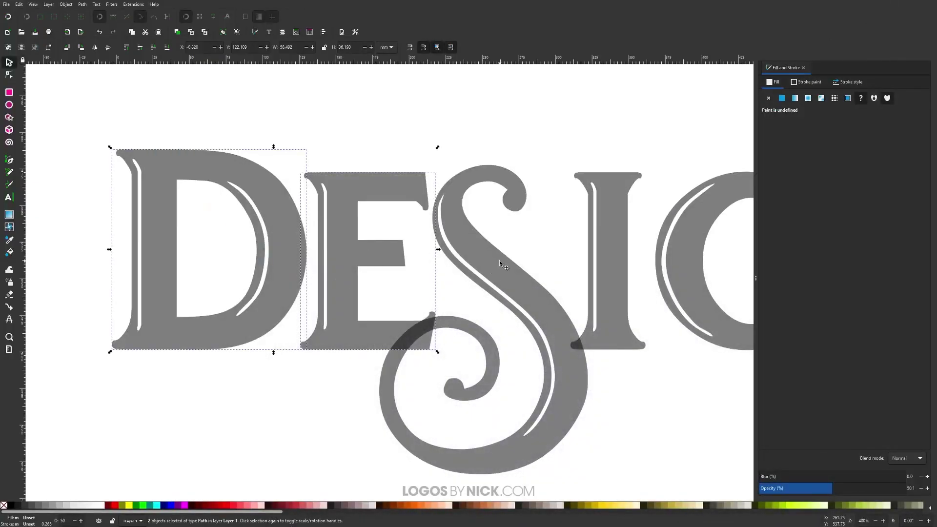
# - Shift D, E and S toward the I so the S overlaps it, and close the gaps before the G and N with the preceding letters selected
pyautogui.hscroll(3, 535, 285)
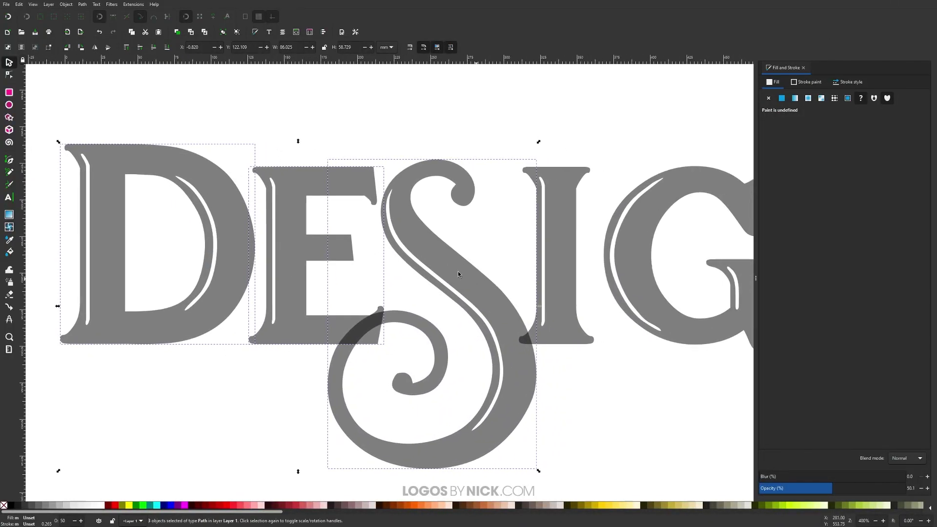
pyautogui.moveTo(508, 288); pyautogui.dragTo(548, 328)
pyautogui.keyDown('shift'); pyautogui.click(529, 271); pyautogui.keyUp('shift')
pyautogui.hscroll(8, 552, 311)
pyautogui.keyDown('shift'); pyautogui.click(533, 328); pyautogui.keyUp('shift')
pyautogui.hscroll(-2, 384, 361)
pyautogui.hscroll(-2, 384, 361)
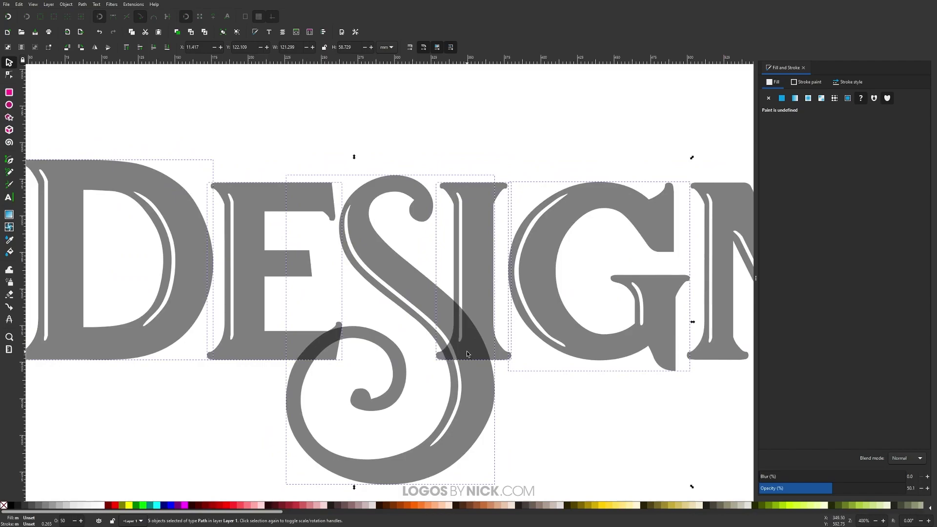
# - Deselect the letters and check the finished logo design in the reference image
pyautogui.press('1')
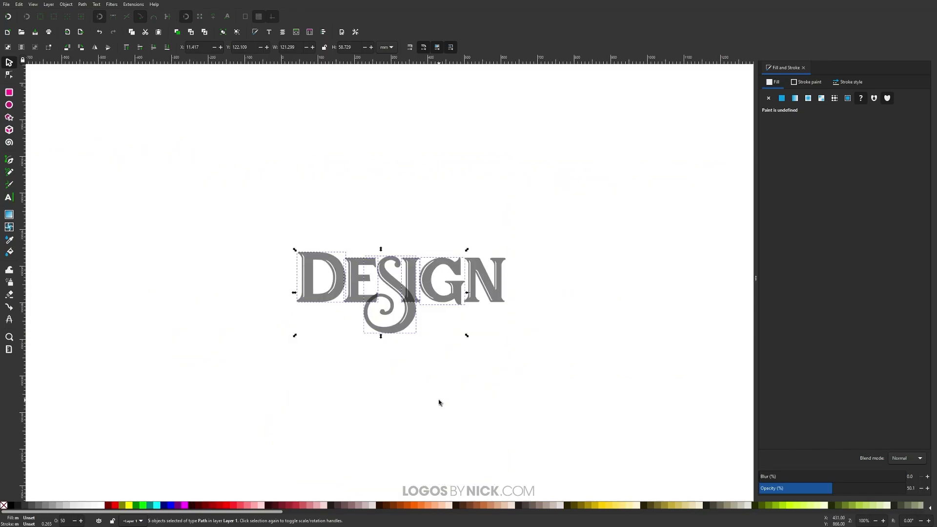
pyautogui.click(439, 403)
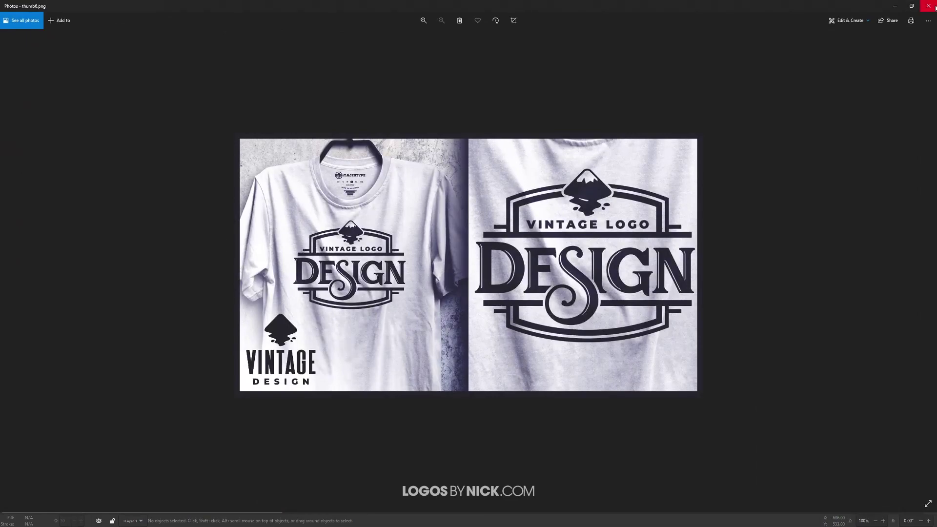
pyautogui.hotkey('alt', 'F4')
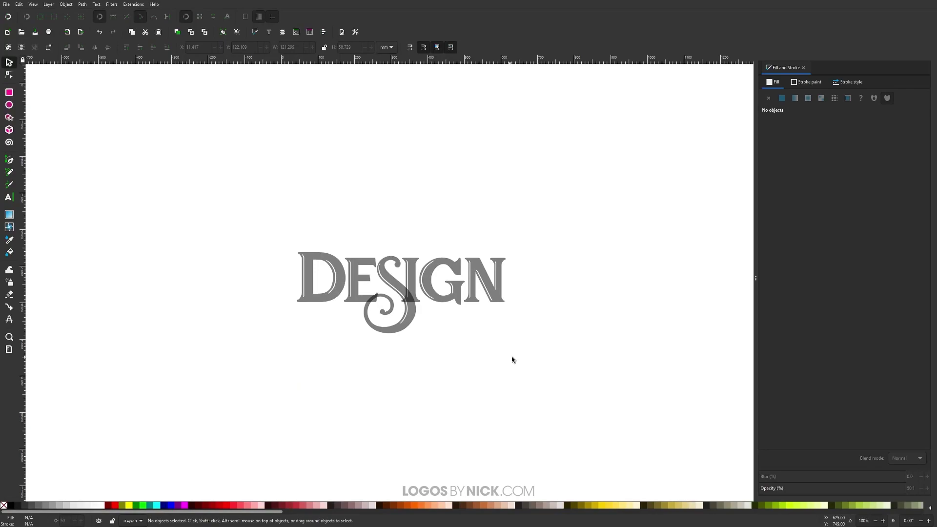
# - Draw a tall rectangle about 120 by 178 mm and a wide ellipse about 218 by 134 mm over the lettering
pyautogui.click(10, 95)
pyautogui.moveTo(325, 171)
pyautogui.mouseDown()
pyautogui.moveTo(326, 190)
pyautogui.moveTo(391, 314)
pyautogui.moveTo(490, 417)
pyautogui.mouseUp()
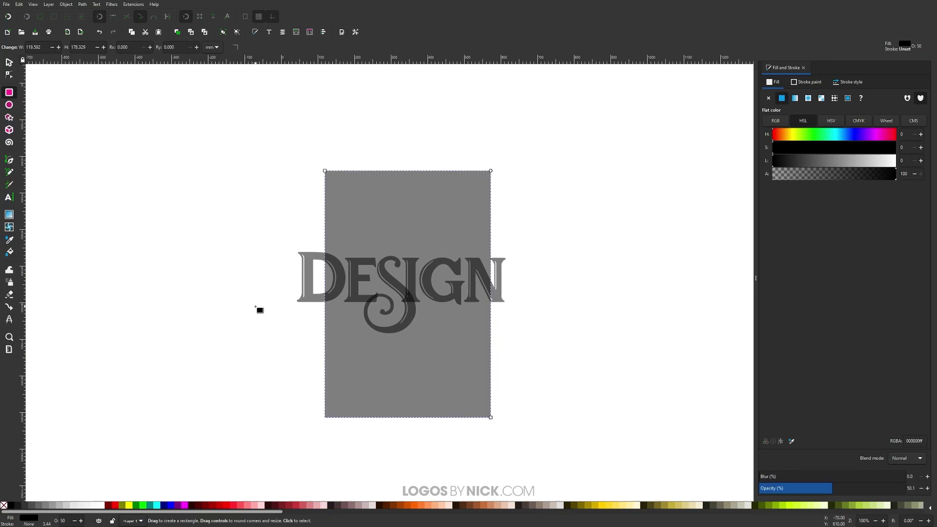
pyautogui.click(9, 105)
pyautogui.moveTo(256, 202)
pyautogui.mouseDown()
pyautogui.moveTo(449, 295)
pyautogui.moveTo(519, 390)
pyautogui.moveTo(506, 397)
pyautogui.moveTo(557, 386)
pyautogui.mouseUp()
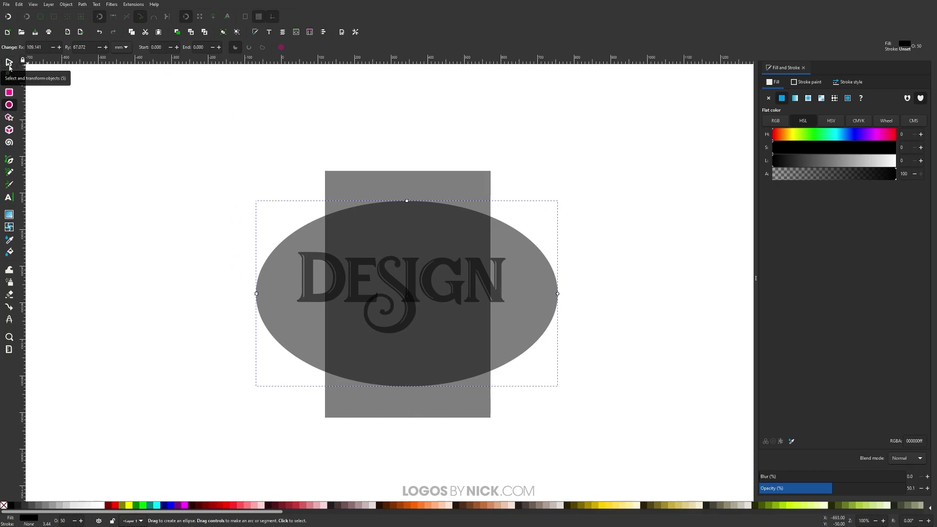
# - Select the ellipse and rectangle together and center them on a vertical axis relative to the last selected object
pyautogui.click(10, 64)
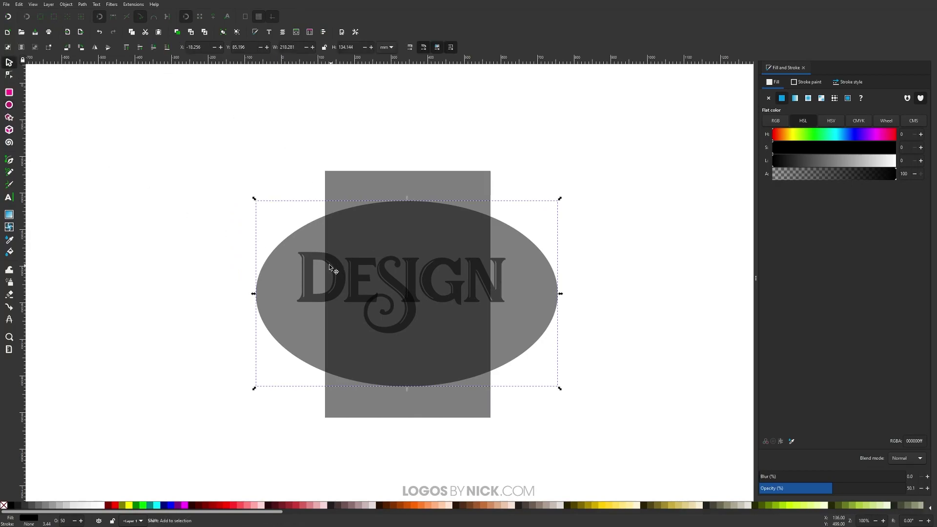
pyautogui.keyDown('shift'); pyautogui.click(409, 185); pyautogui.keyUp('shift')
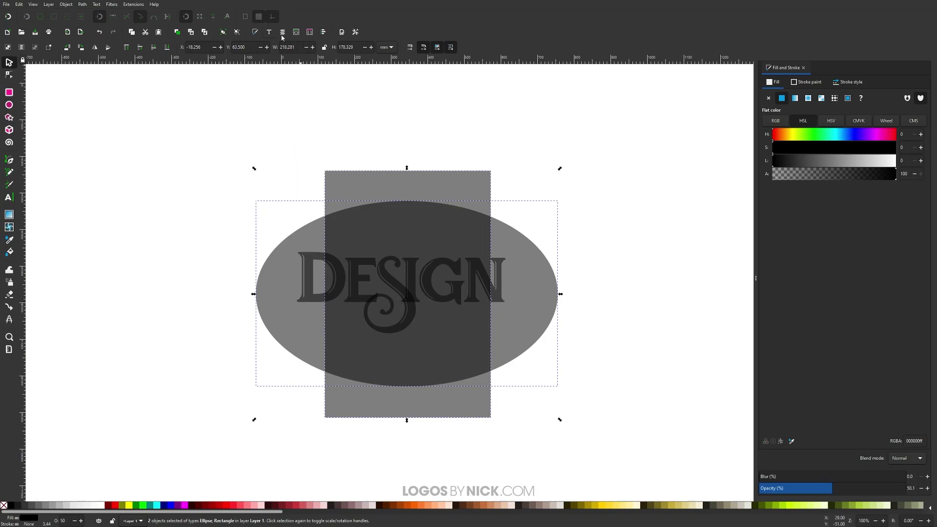
pyautogui.click(323, 33)
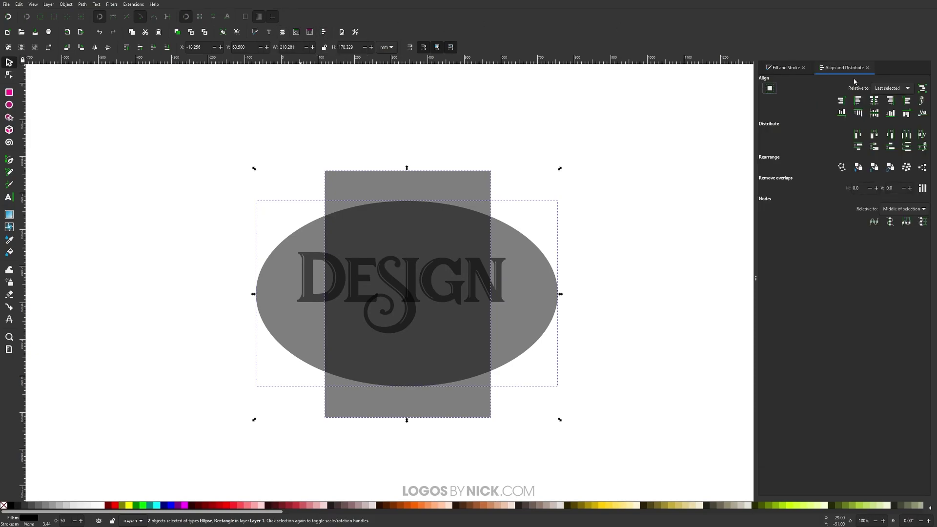
pyautogui.click(881, 89)
pyautogui.click(885, 91)
pyautogui.click(875, 105)
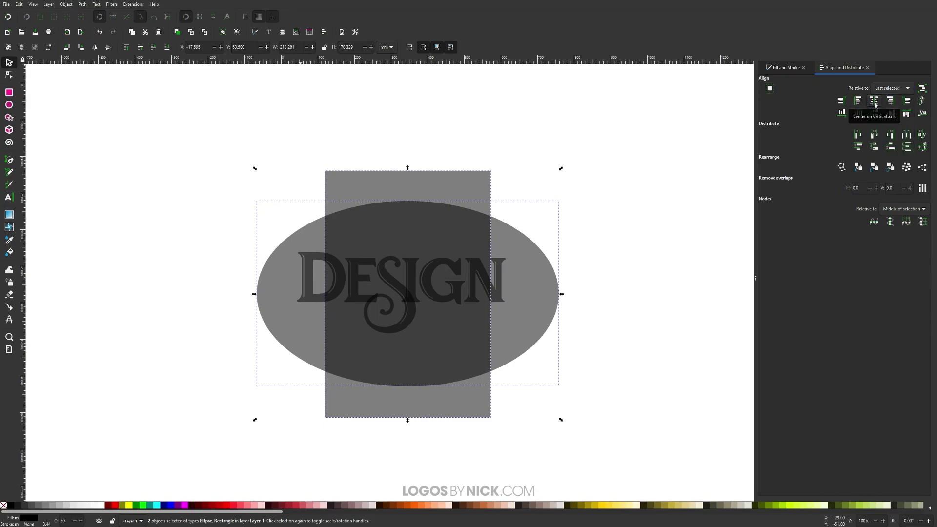
# - Intersect the ellipse and rectangle into one badge shape and move it about 12 mm up behind the lettering
pyautogui.click(83, 4)
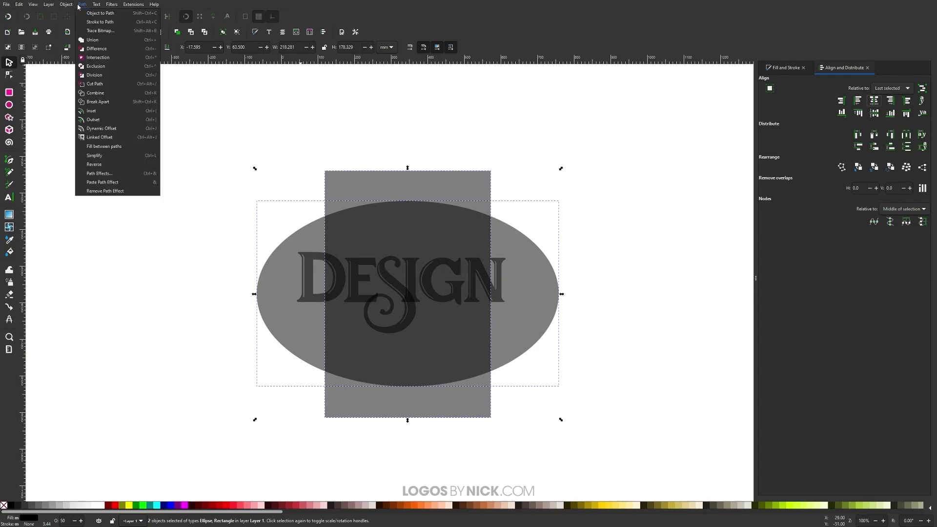
pyautogui.click(97, 73)
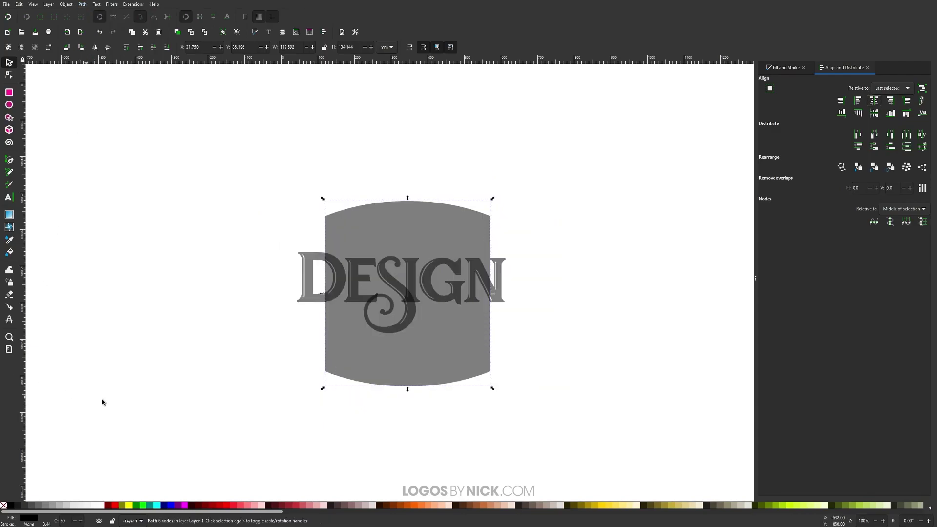
pyautogui.moveTo(414, 366)
pyautogui.mouseDown()
pyautogui.moveTo(426, 317)
pyautogui.moveTo(390, 331)
pyautogui.moveTo(403, 356)
pyautogui.moveTo(390, 376)
pyautogui.moveTo(409, 353)
pyautogui.moveTo(415, 360)
pyautogui.moveTo(411, 348)
pyautogui.mouseUp()
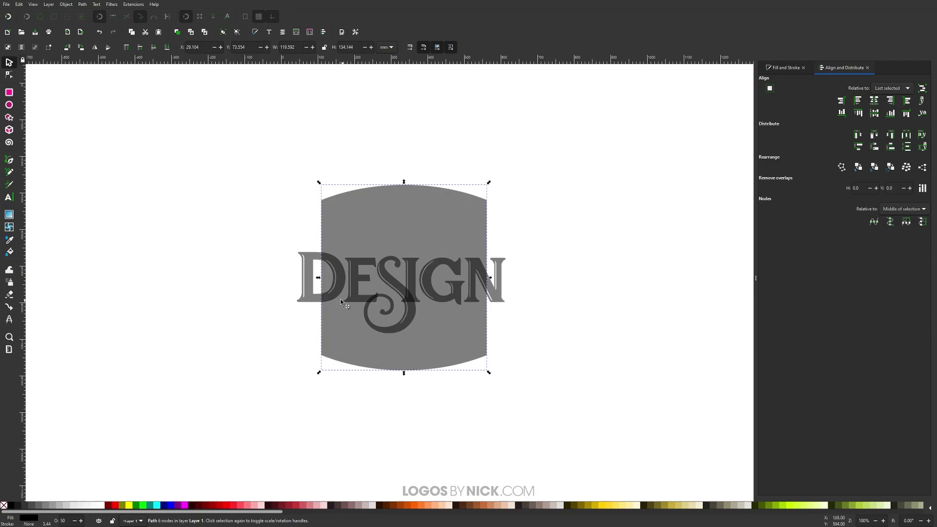
# - Group the six "Design" letters into one object
pyautogui.click(312, 300)
pyautogui.moveTo(635, 400); pyautogui.dragTo(246, 236)
pyautogui.click(67, 4)
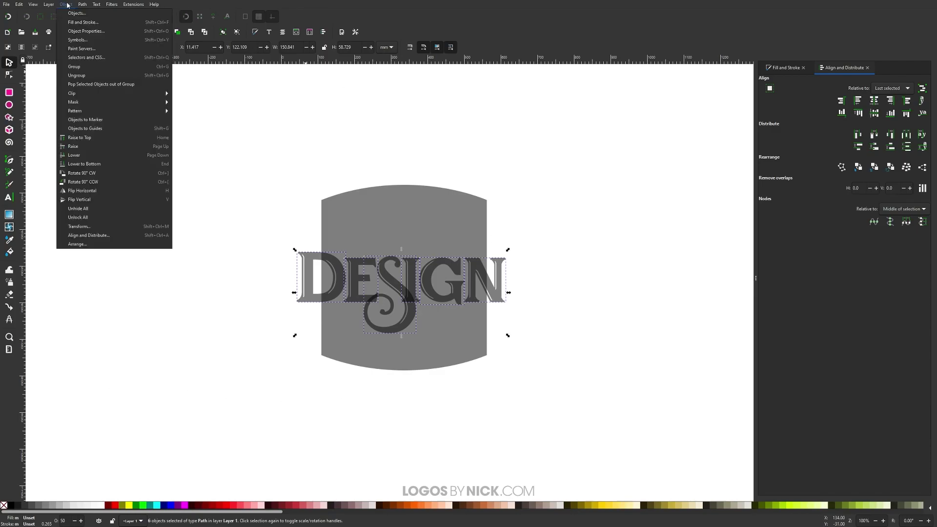
pyautogui.click(92, 67)
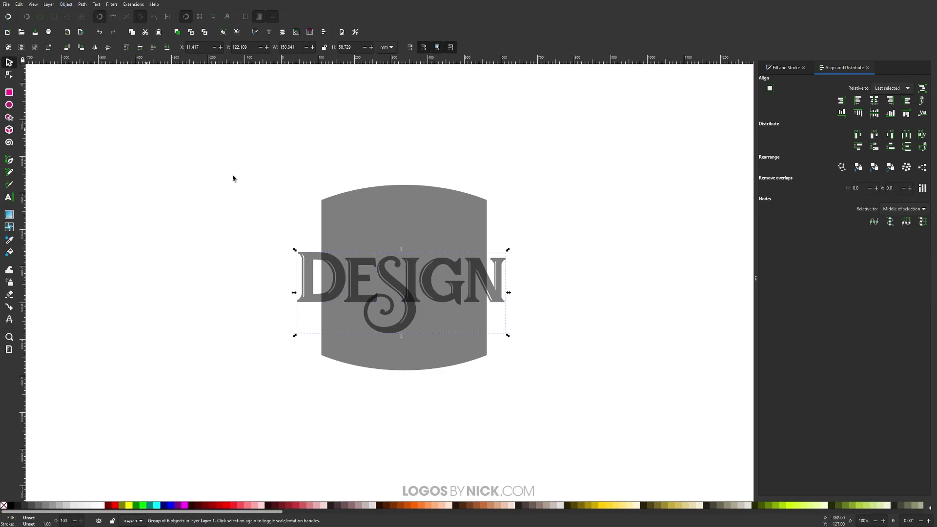
# - Center the lettering group on the badge shape's vertical axis and deselect everything
pyautogui.moveTo(587, 435); pyautogui.dragTo(190, 115)
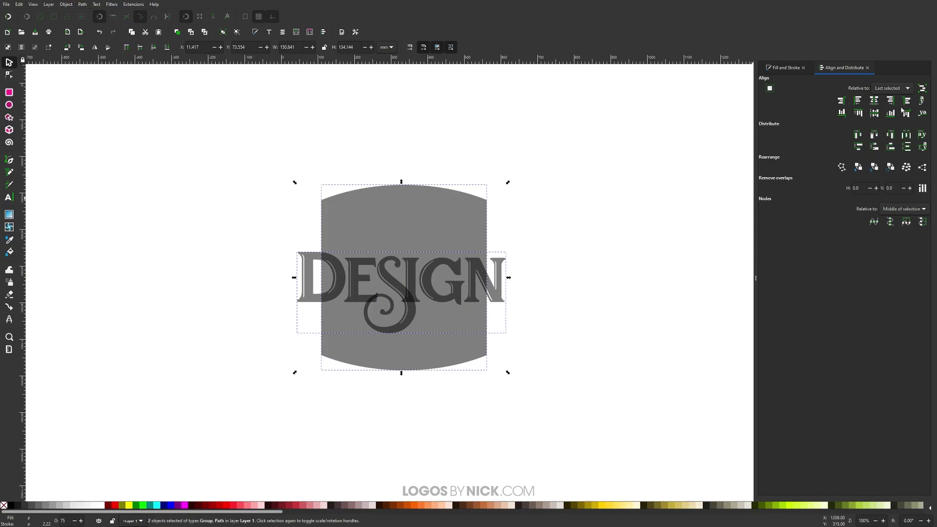
pyautogui.click(876, 101)
pyautogui.click(580, 361)
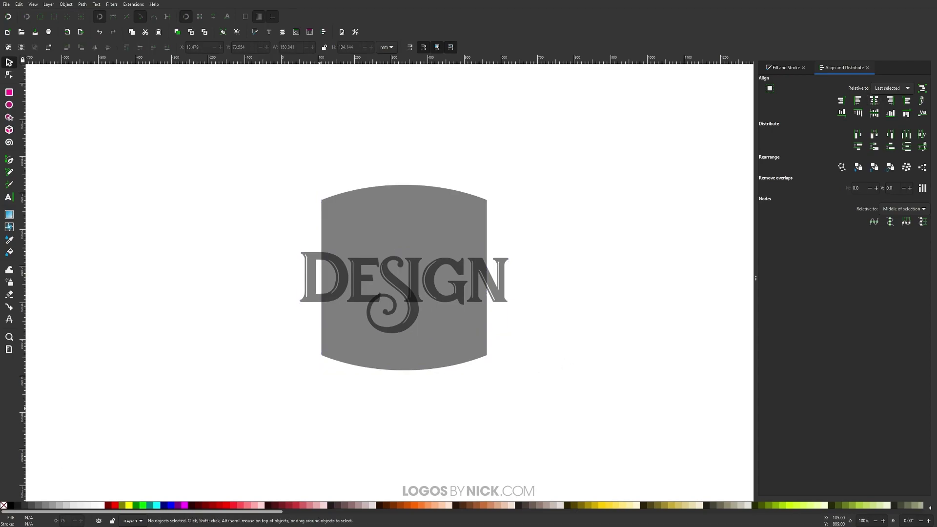
# - Scale the badge shape down proportionally around its center to about 112 by 125 mm and move it about 11 mm up
pyautogui.click(424, 360)
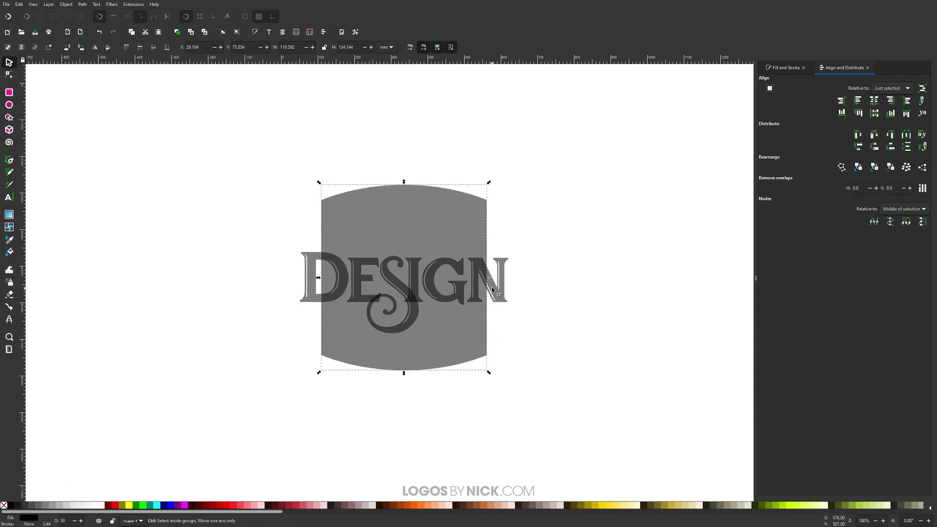
pyautogui.moveTo(489, 277)
pyautogui.mouseDown()
pyautogui.moveTo(469, 281)
pyautogui.moveTo(483, 283)
pyautogui.mouseUp()
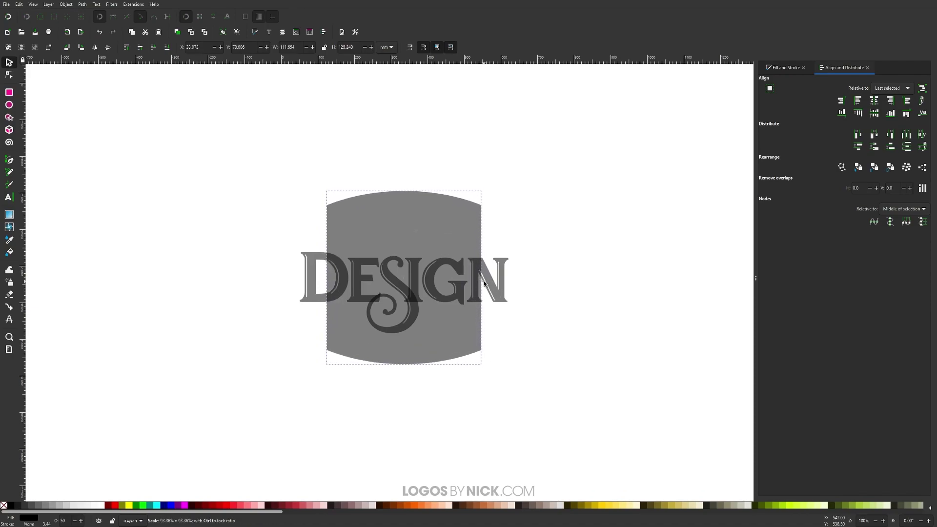
pyautogui.moveTo(454, 326); pyautogui.dragTo(450, 319)
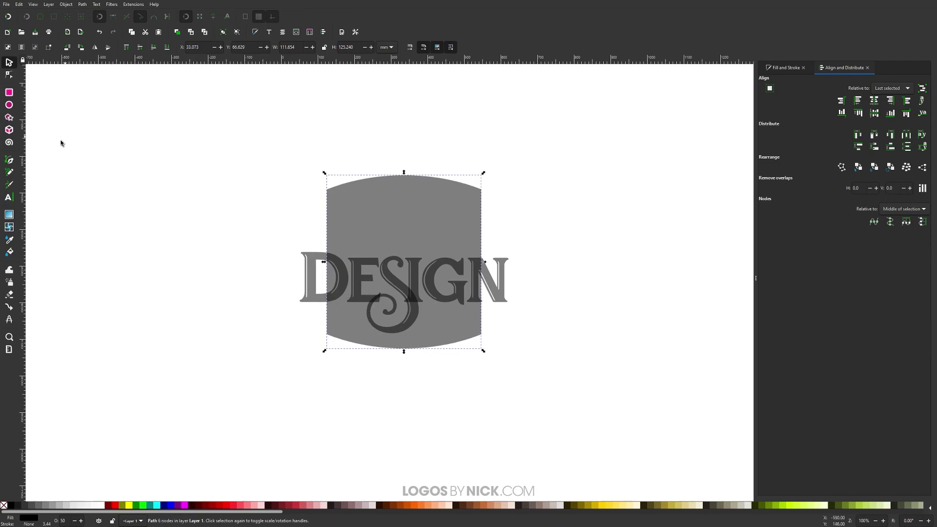
# - Select the three nodes along the badge shape's upper edge for node editing
pyautogui.click(9, 76)
pyautogui.moveTo(221, 138); pyautogui.dragTo(550, 213)
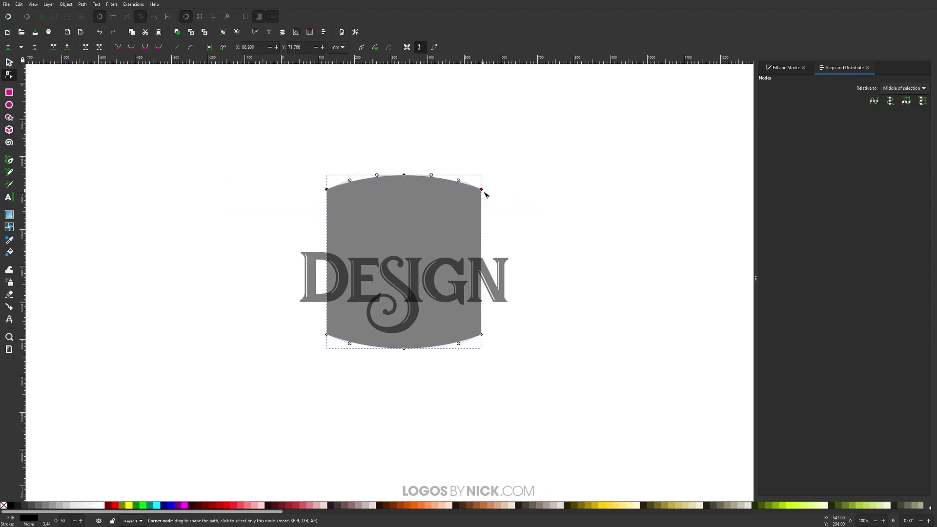
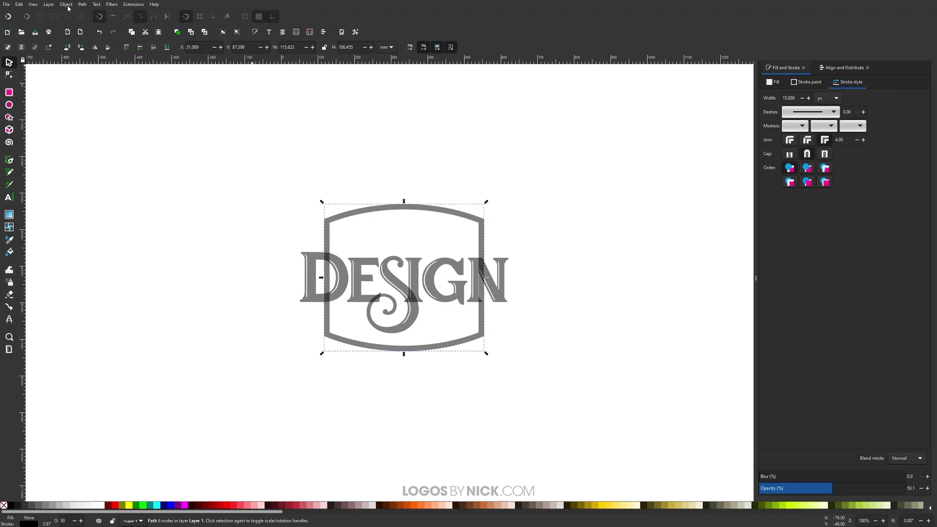
# - Convert the badge outline's stroke to a path and break it apart into its outer and inner shapes
pyautogui.click(83, 4)
pyautogui.click(95, 30)
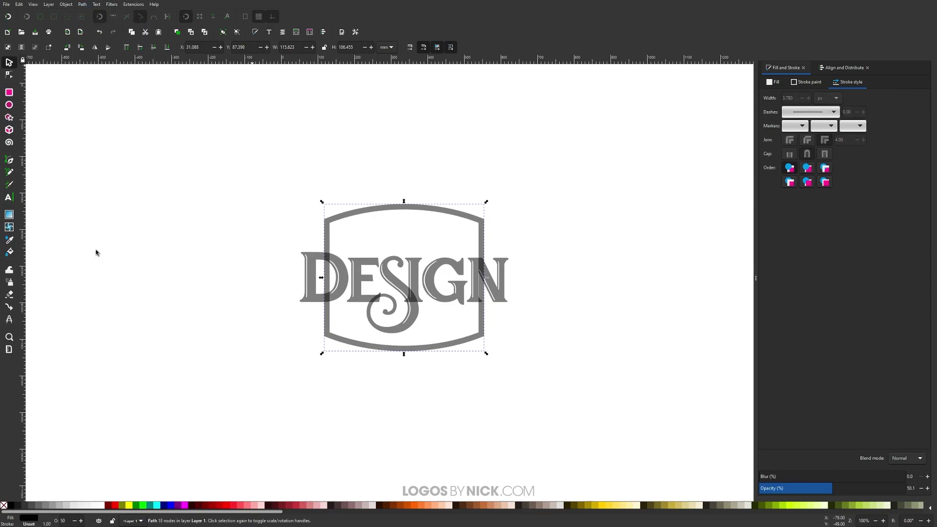
pyautogui.click(83, 4)
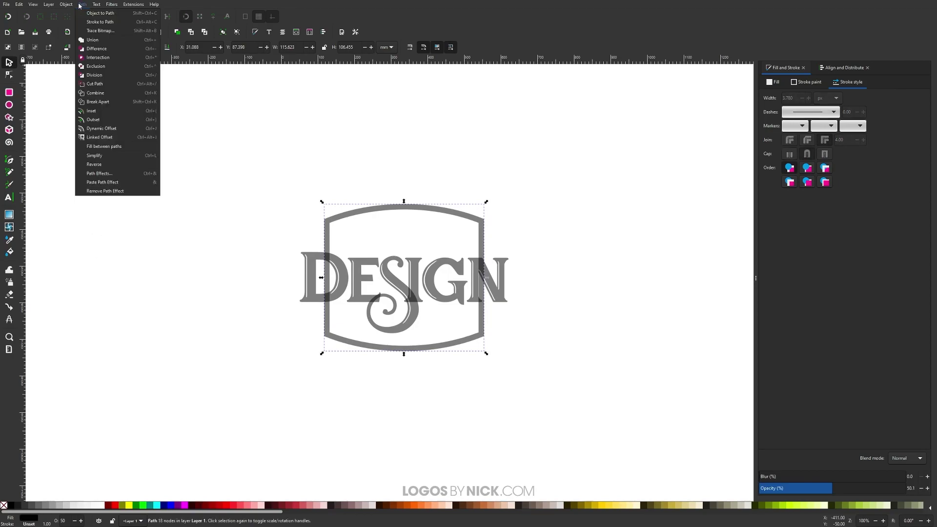
pyautogui.click(112, 102)
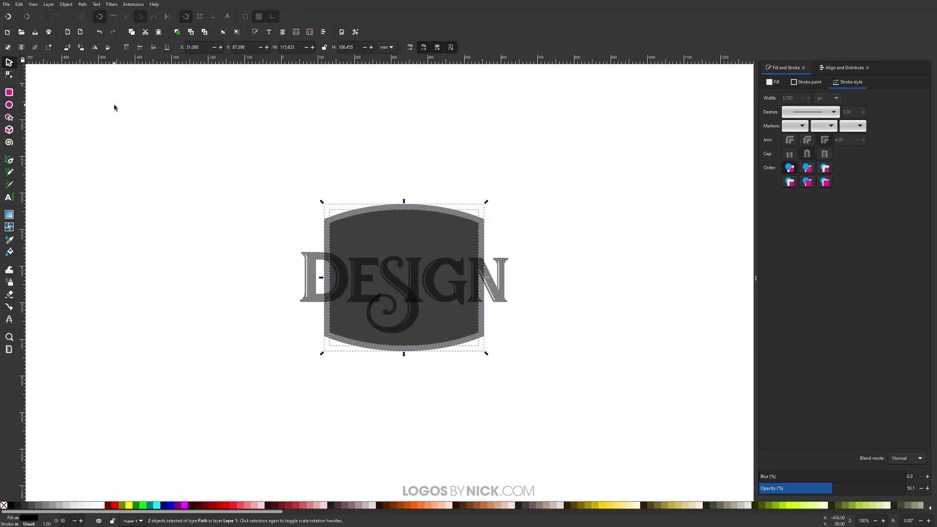
# - Try a Difference on the two badge shapes, then undo it and deselect them
pyautogui.click(82, 5)
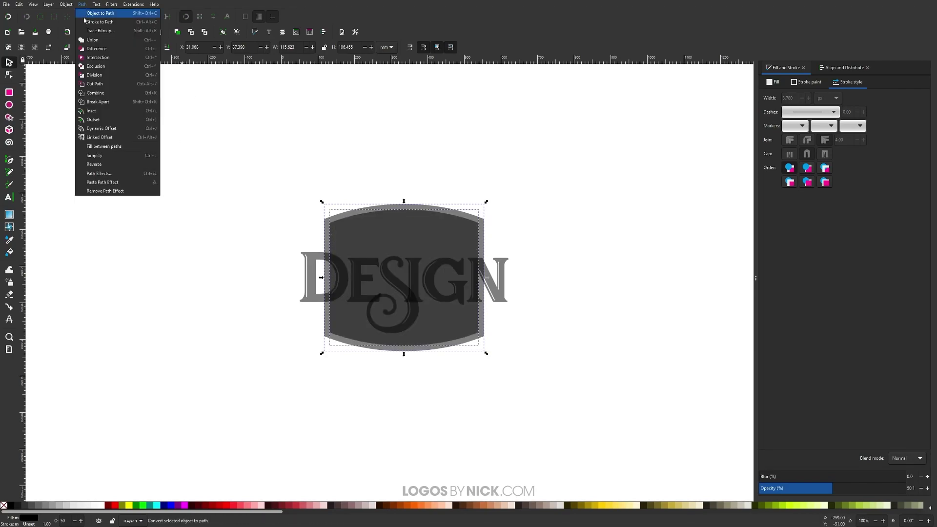
pyautogui.click(100, 49)
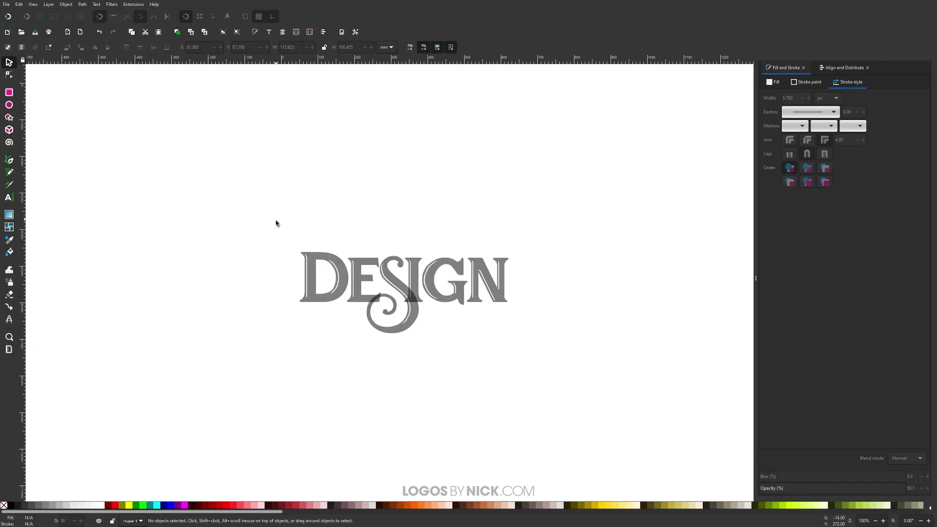
pyautogui.click(19, 6)
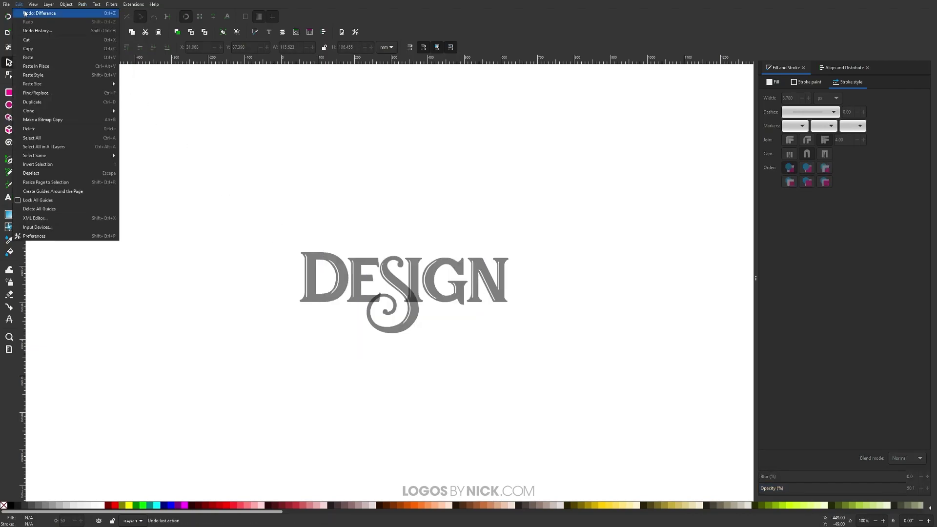
pyautogui.click(34, 11)
pyautogui.click(355, 228)
pyautogui.moveTo(498, 387); pyautogui.dragTo(323, 163)
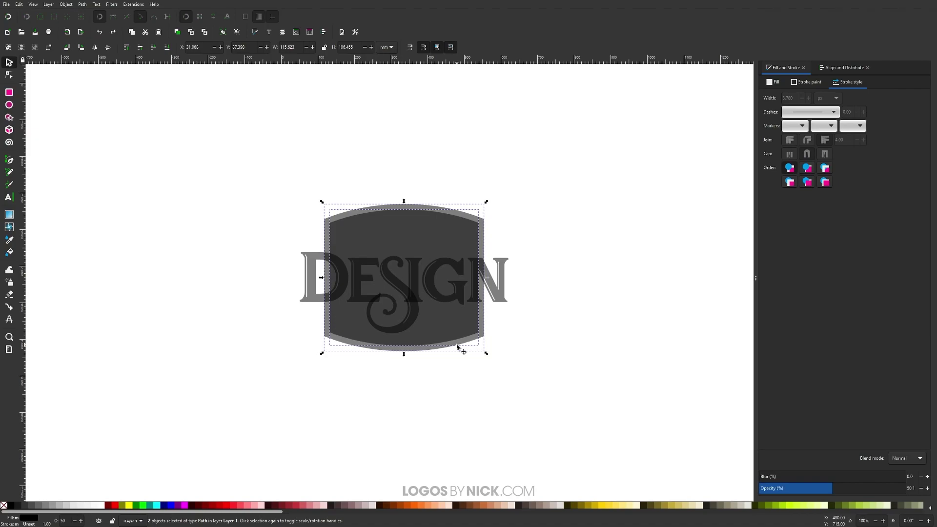
pyautogui.click(554, 167)
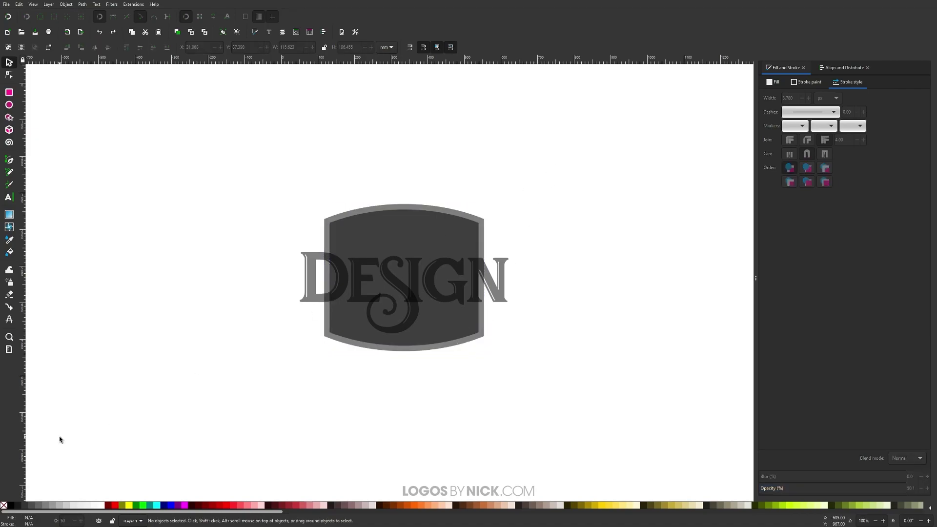
# - Lower the outer badge shape to the bottom and subtract the inner shape from it with Difference to form a frame
pyautogui.click(325, 227)
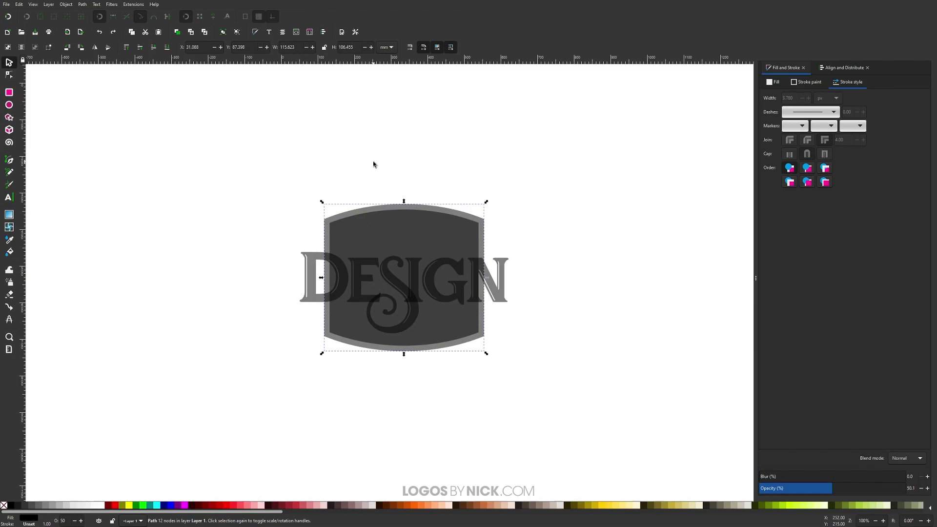
pyautogui.click(167, 47)
pyautogui.keyDown('shift'); pyautogui.click(367, 225); pyautogui.keyUp('shift')
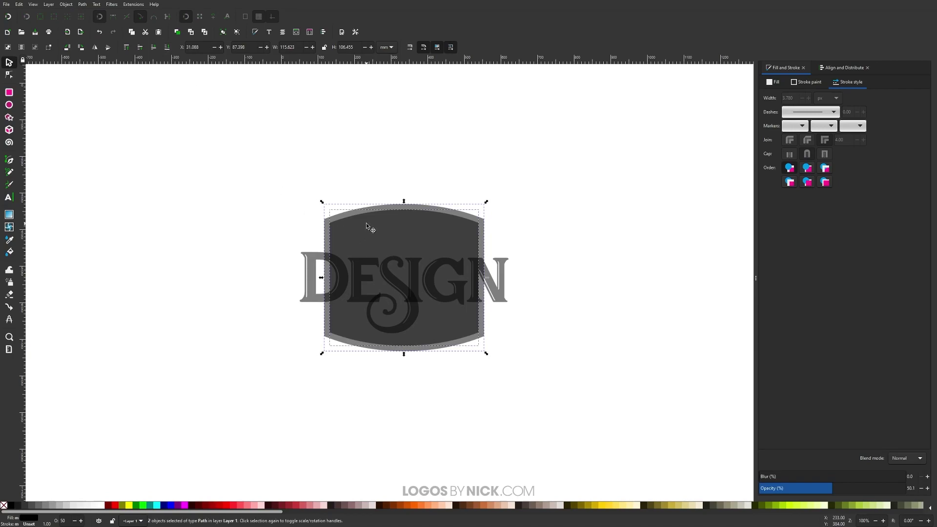
pyautogui.click(83, 5)
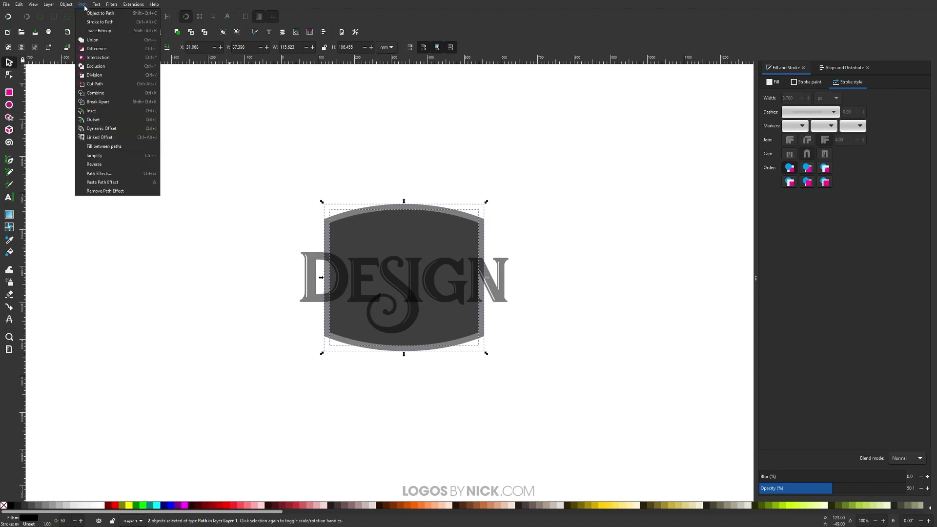
pyautogui.click(101, 49)
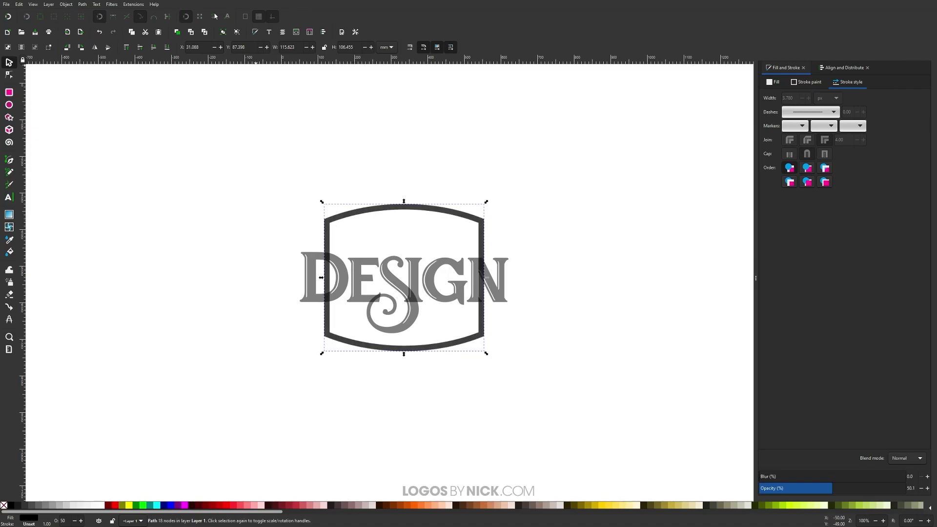
# - Break the duplicated badge frame apart into its outer and inner shapes
pyautogui.click(82, 5)
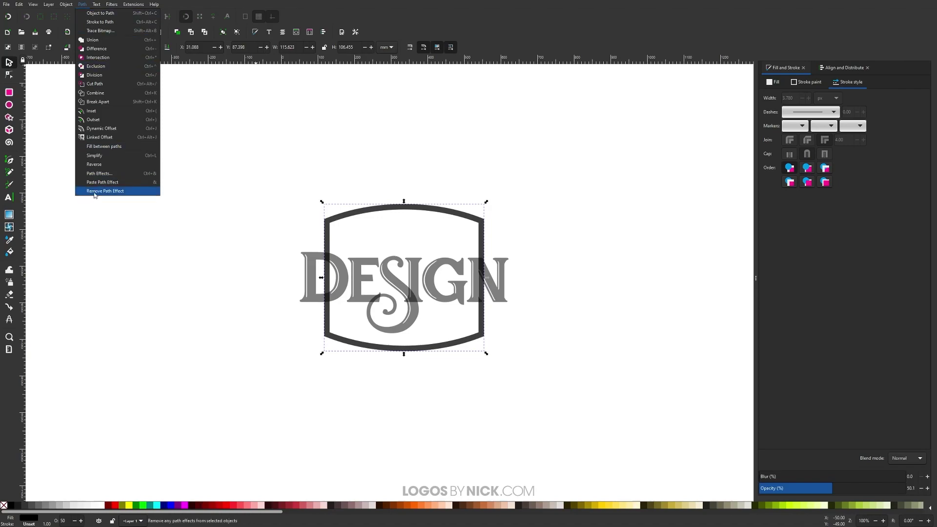
pyautogui.click(112, 101)
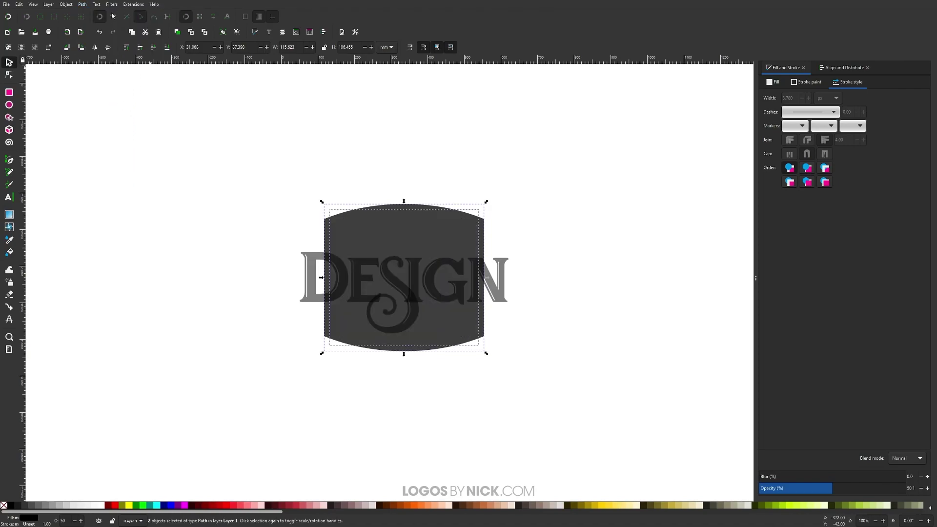
# - Merge the two separated badge shapes with Union and give the solid shape a red fill and red stroke
pyautogui.click(82, 5)
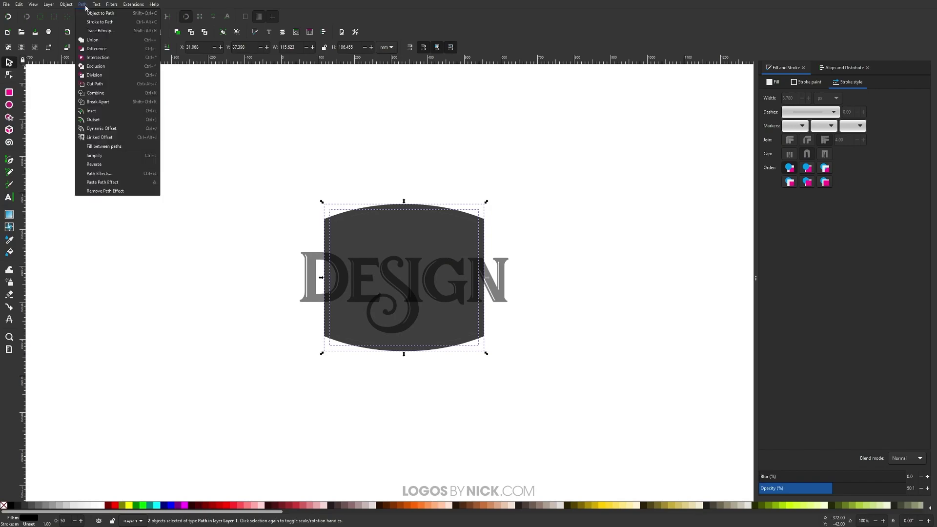
pyautogui.click(92, 40)
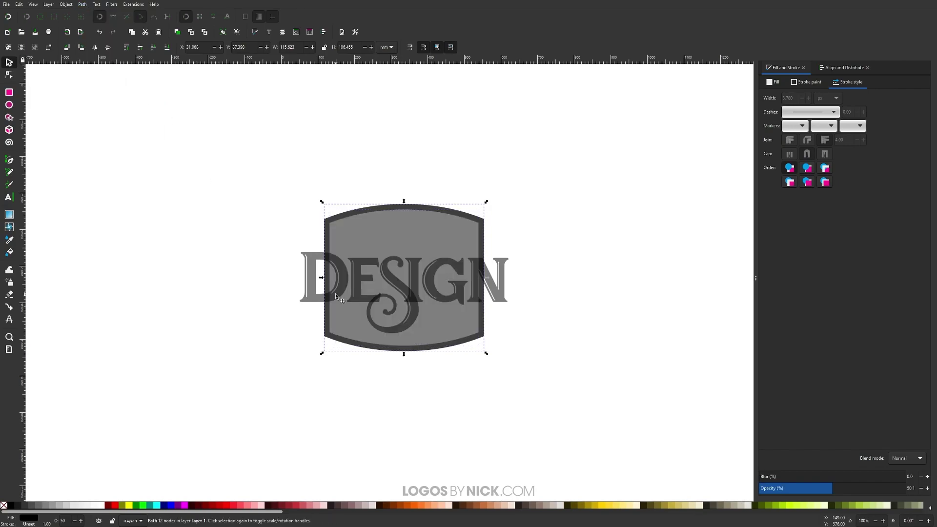
pyautogui.click(114, 506)
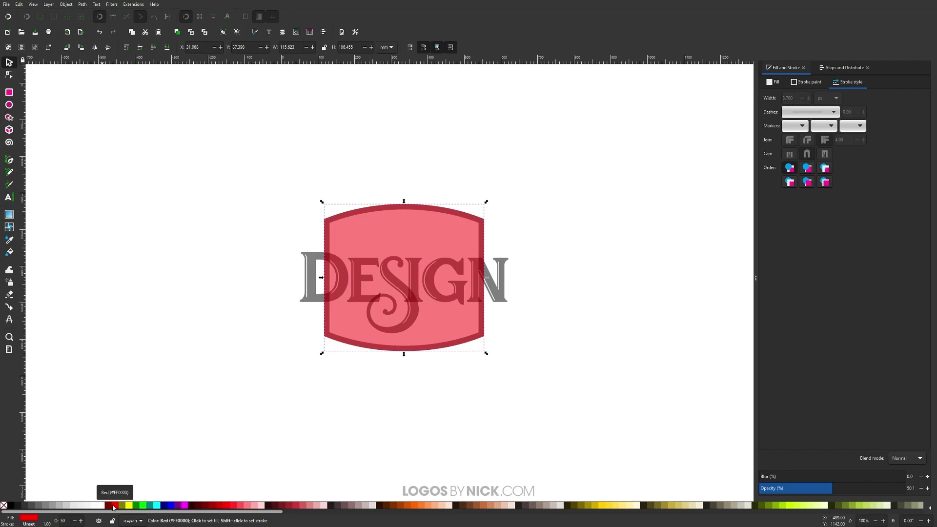
pyautogui.press('shift')
pyautogui.keyDown('shift'); pyautogui.click(116, 506); pyautogui.keyUp('shift')
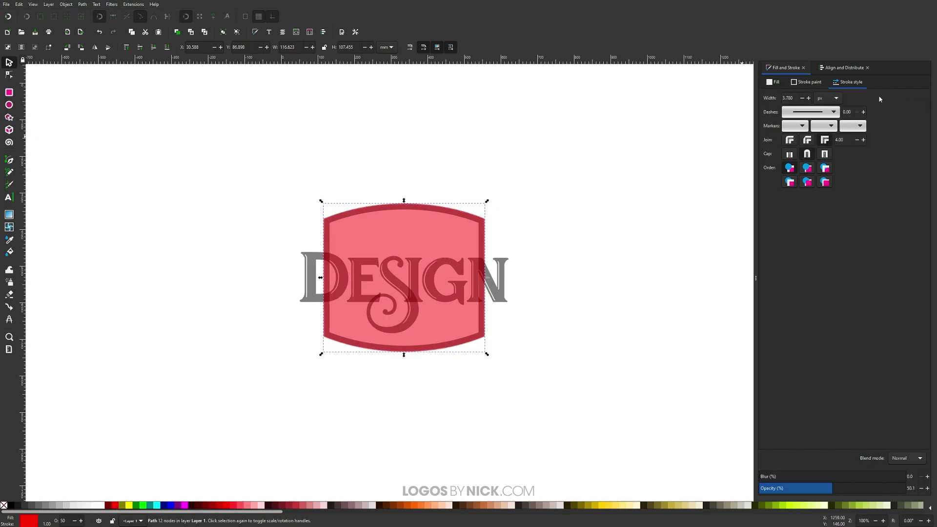
# - Widen the red shape's stroke to 27.1 px with a miter join
pyautogui.doubleClick(798, 98)
pyautogui.write('10')
pyautogui.press('Return')
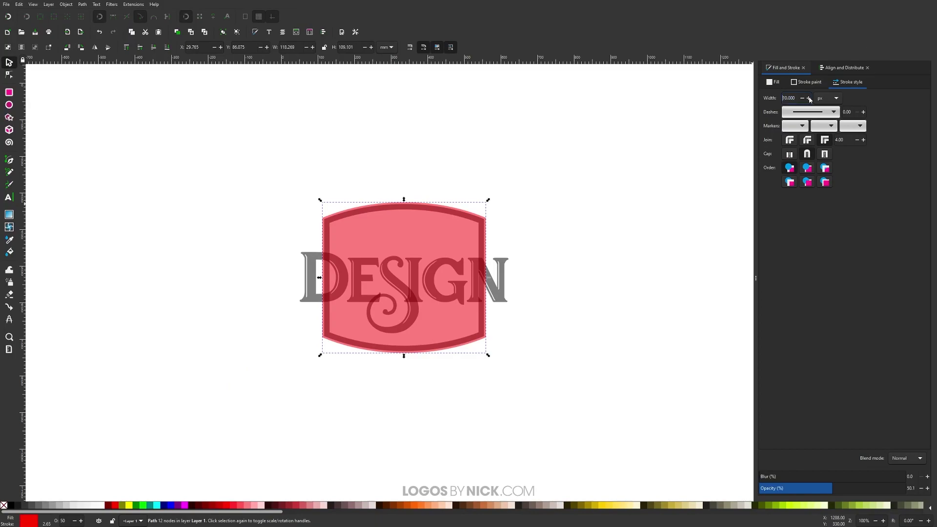
pyautogui.moveTo(810, 99); pyautogui.dragTo(801, 99)
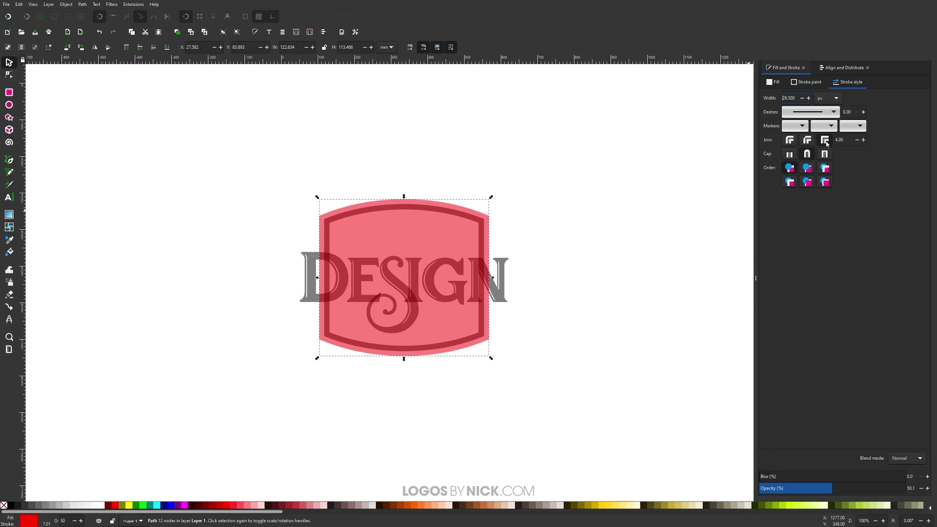
pyautogui.click(790, 141)
pyautogui.click(825, 141)
pyautogui.click(809, 99)
pyautogui.click(809, 99)
pyautogui.click(809, 99)
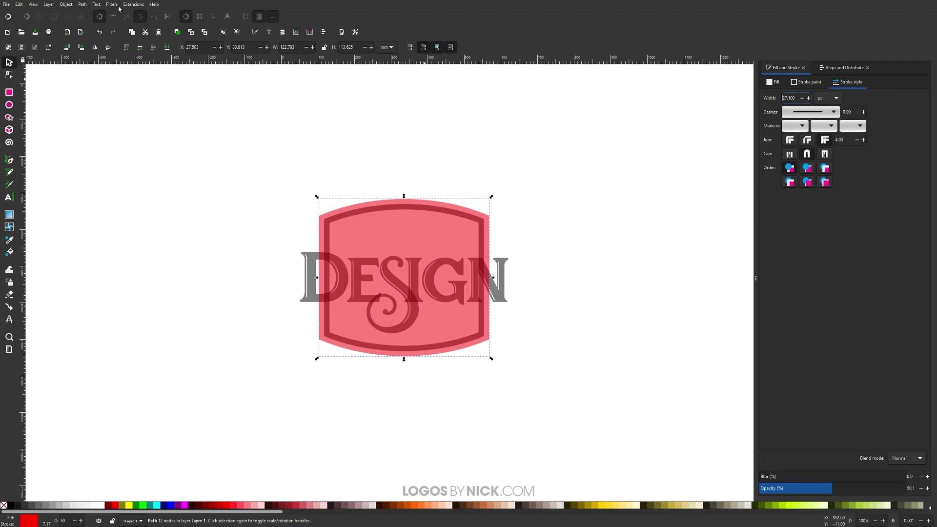
# - Convert the red shape's stroke to a path and try to break the result apart
pyautogui.click(82, 5)
pyautogui.click(98, 20)
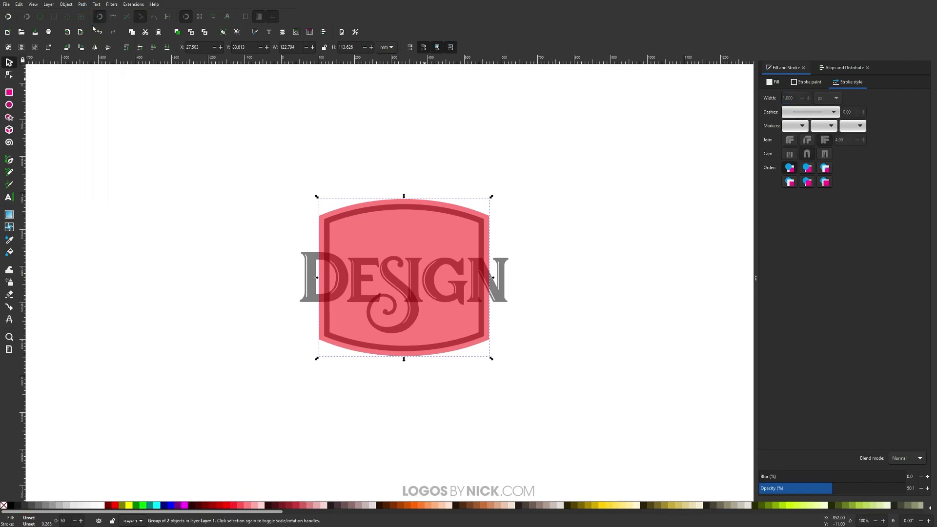
pyautogui.click(84, 4)
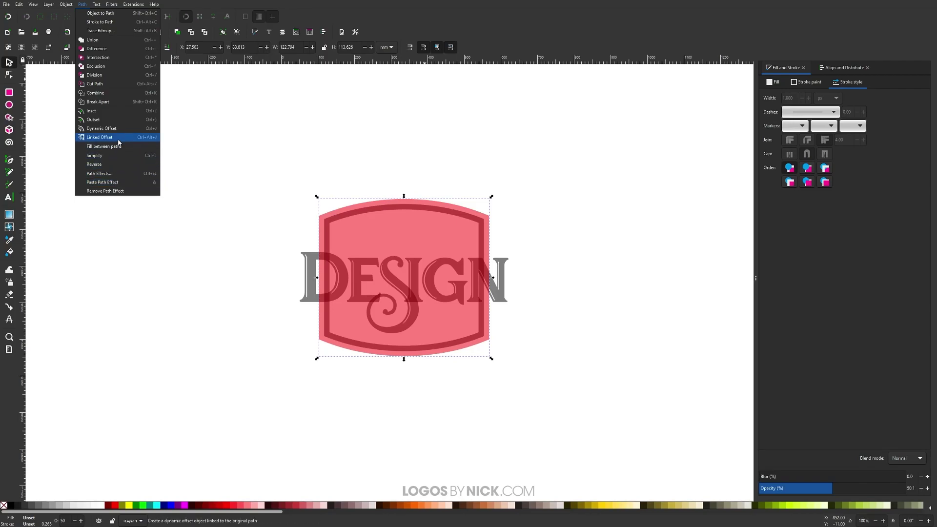
pyautogui.click(109, 102)
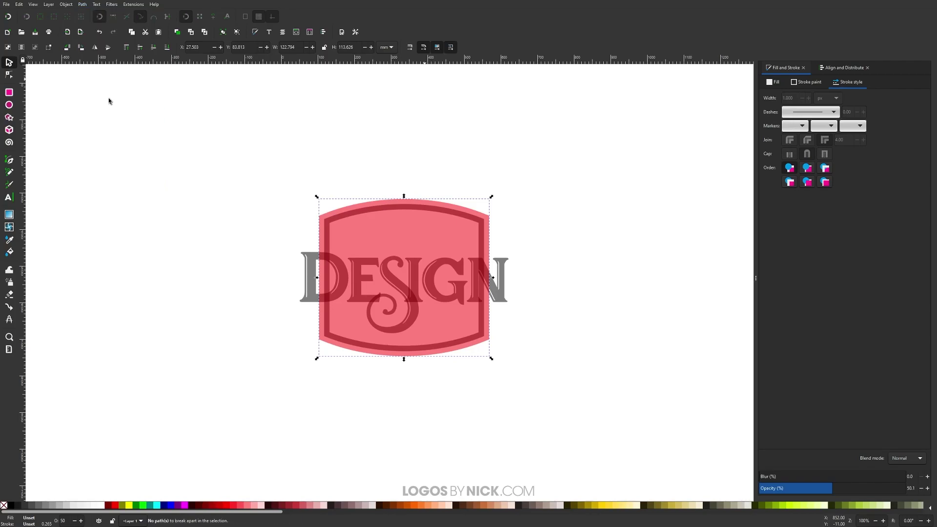
# - Ungroup the red fill and stroke pieces and merge them into one solid shape with Union
pyautogui.click(66, 5)
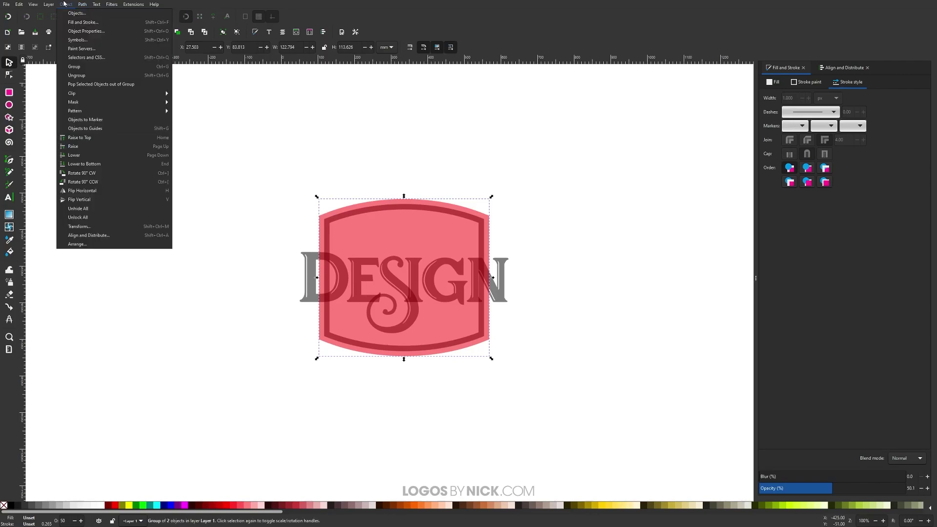
pyautogui.click(95, 75)
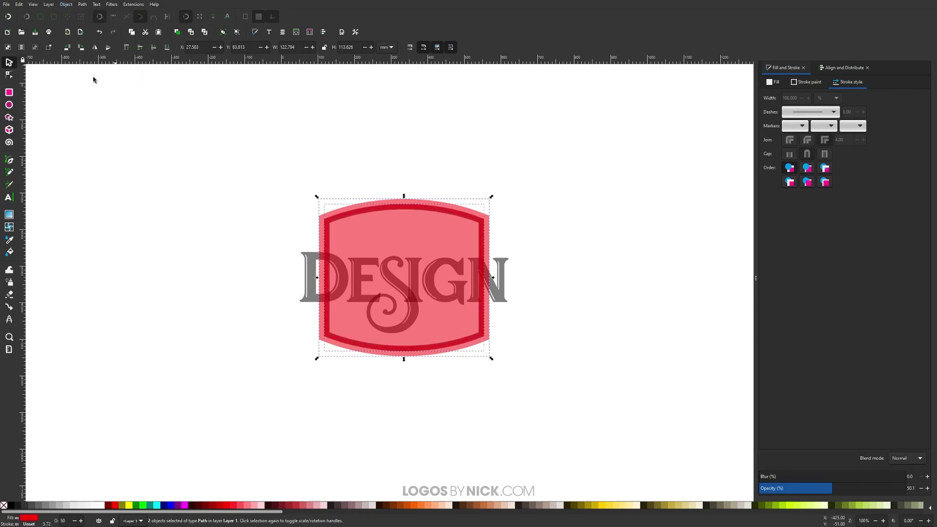
pyautogui.click(82, 5)
pyautogui.click(93, 40)
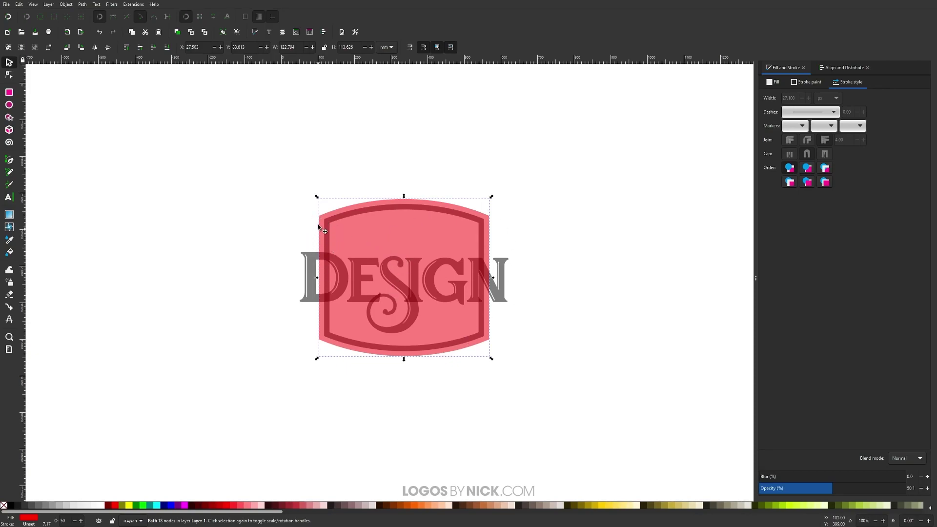
# - Turn the enlarged red shape into an unfilled outline with a black 10 px stroke and miter join
pyautogui.keyDown('shift'); pyautogui.click(10, 507); pyautogui.keyUp('shift')
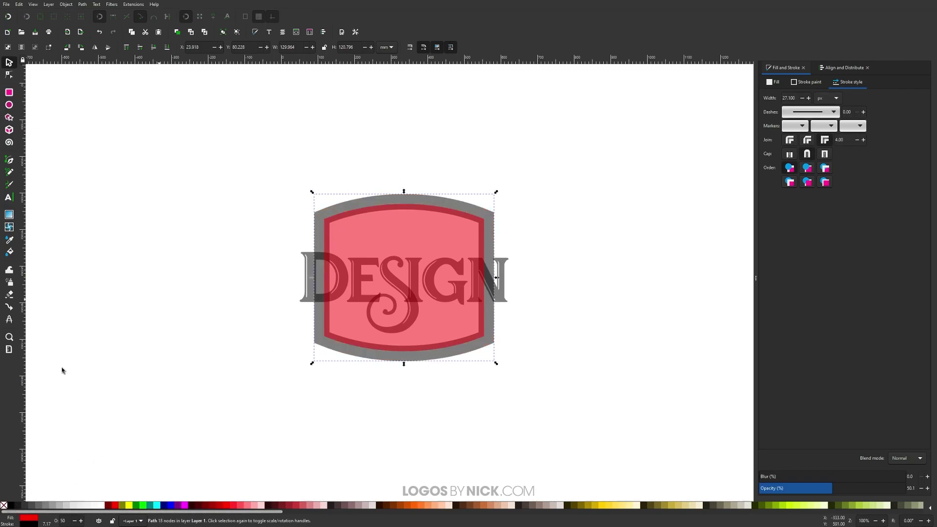
pyautogui.click(4, 506)
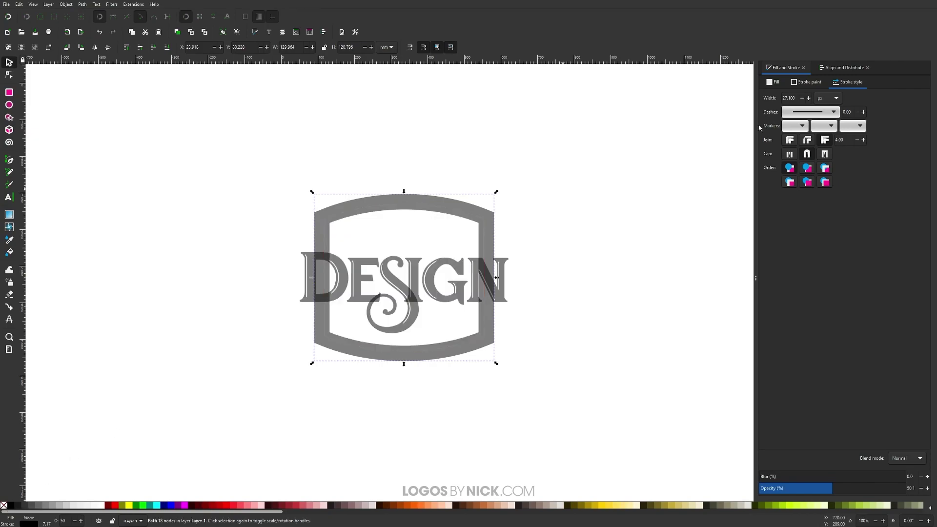
pyautogui.click(796, 98)
pyautogui.write('10')
pyautogui.press('Return')
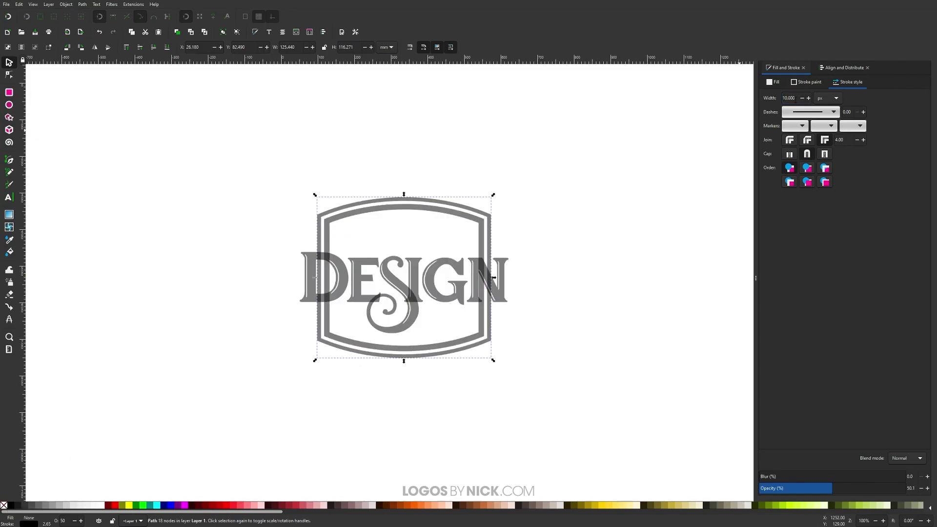
pyautogui.click(825, 141)
# - Convert the thin outer outline's stroke to a path and deselect it
pyautogui.click(84, 4)
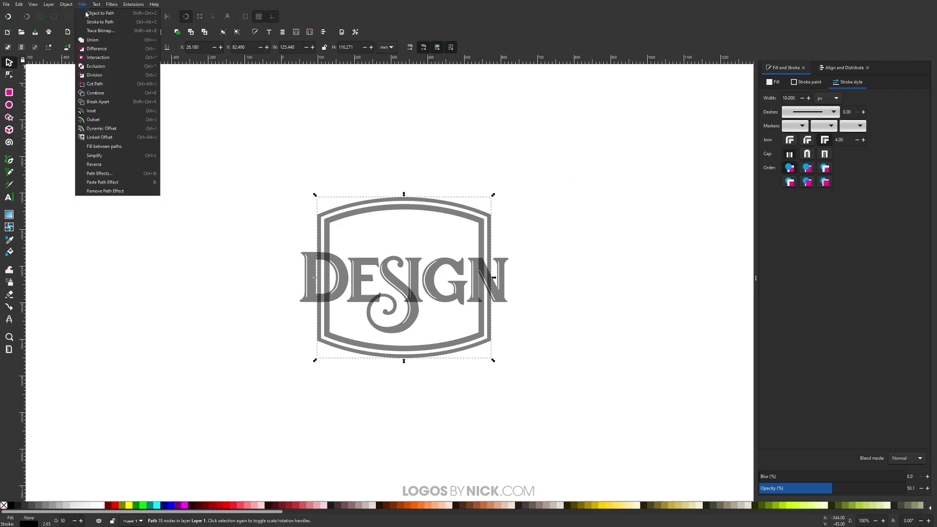
pyautogui.click(103, 22)
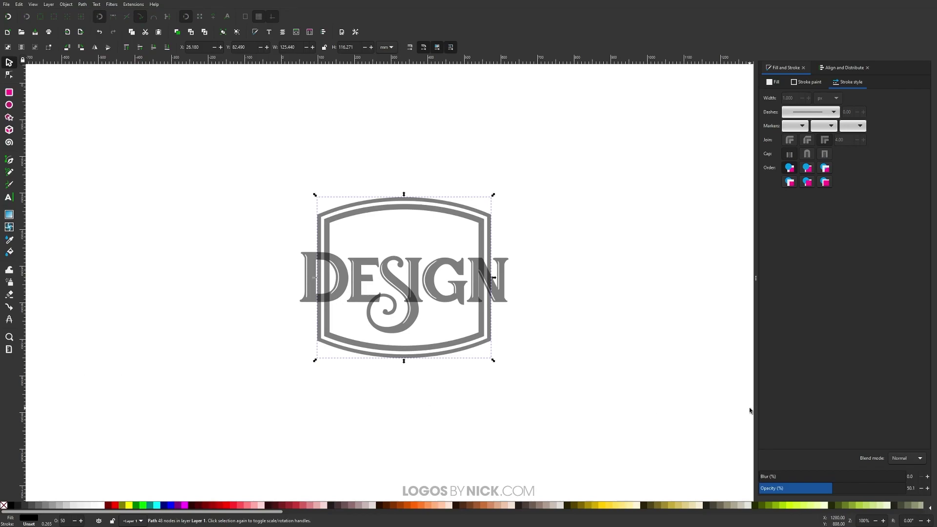
pyautogui.click(280, 438)
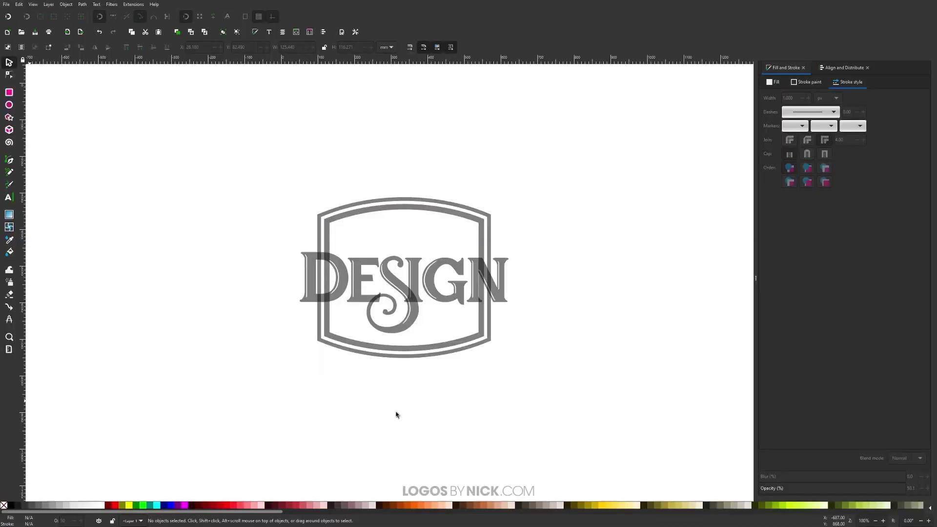
# - Draw a thin rectangle about 151 by 5.6 mm across the badge above the lettering, filled black without a stroke
pyautogui.click(9, 93)
pyautogui.moveTo(299, 237); pyautogui.dragTo(508, 244)
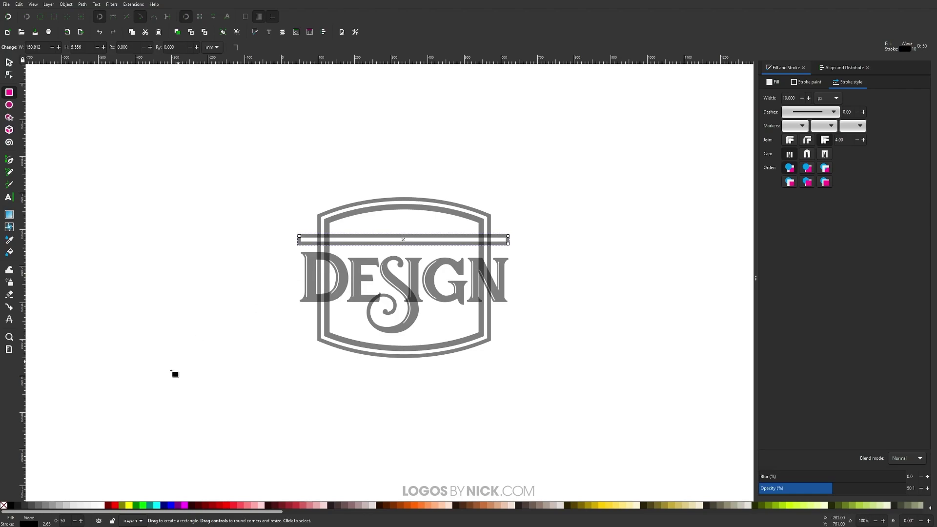
pyautogui.keyDown('shift'); pyautogui.click(4, 506); pyautogui.keyUp('shift')
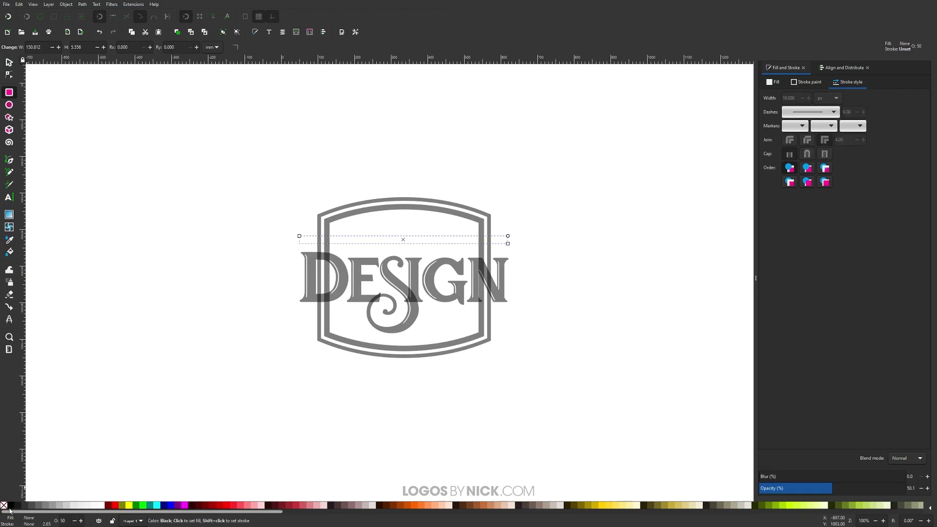
pyautogui.click(12, 506)
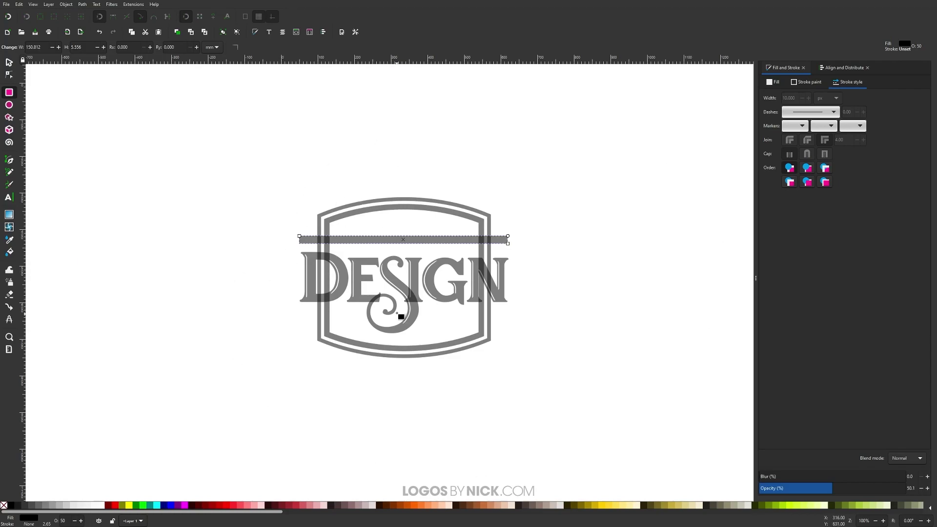
# - Switch the measurement units to px and set the rectangle's height to 15 px
pyautogui.click(9, 63)
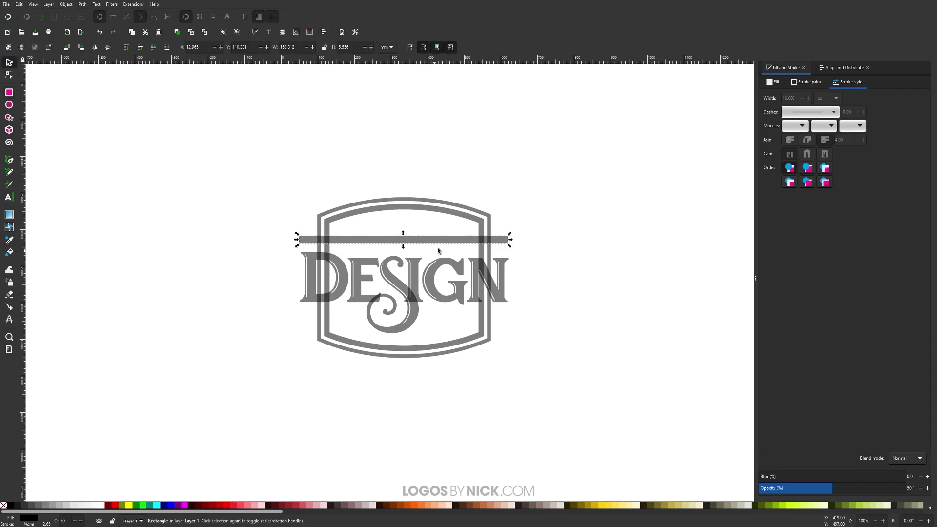
pyautogui.click(396, 47)
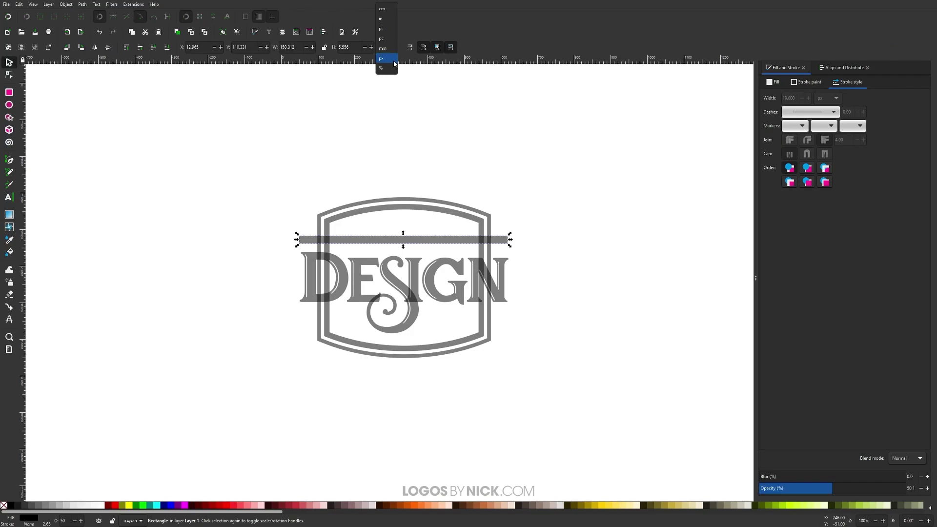
pyautogui.click(386, 58)
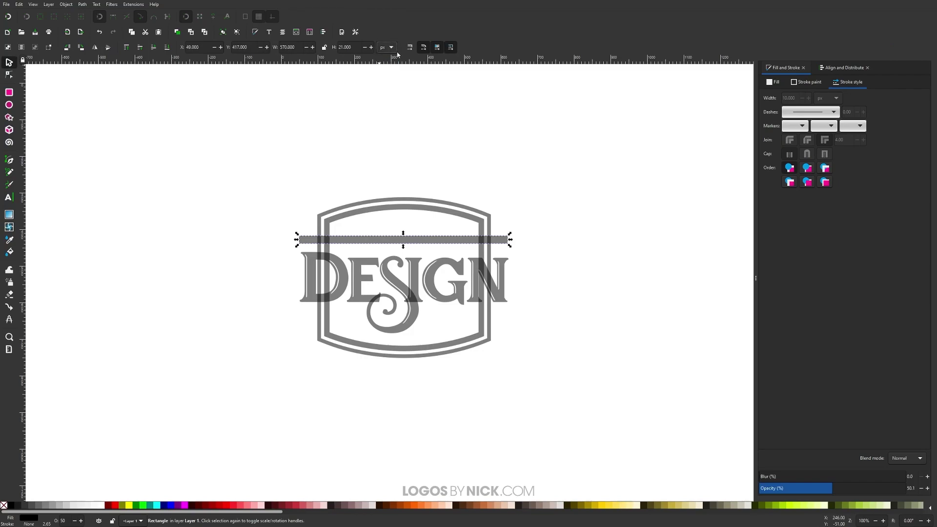
pyautogui.write('15')
pyautogui.press('Return')
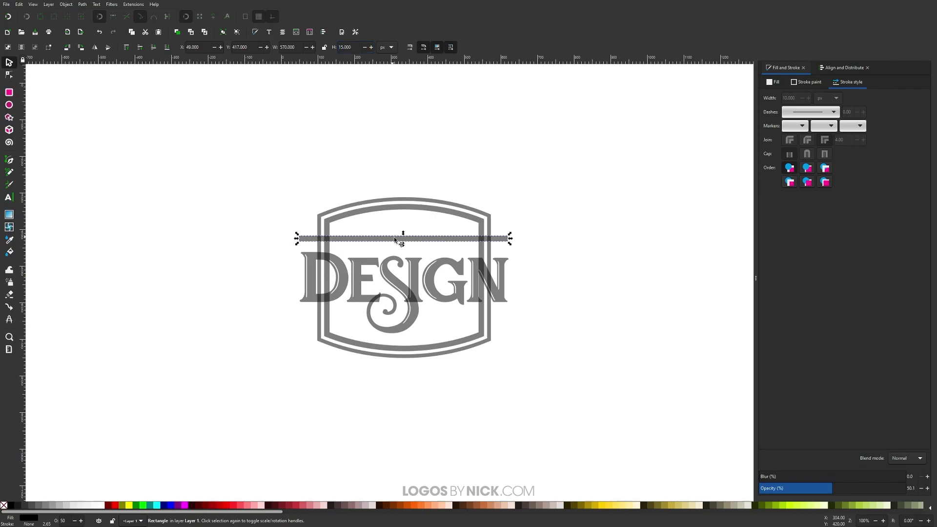
# - Move the bar down closer to the lettering and widen it to 578 px
pyautogui.moveTo(414, 240); pyautogui.dragTo(414, 248)
pyautogui.moveTo(512, 249); pyautogui.dragTo(515, 249)
pyautogui.moveTo(301, 244); pyautogui.dragTo(298, 247)
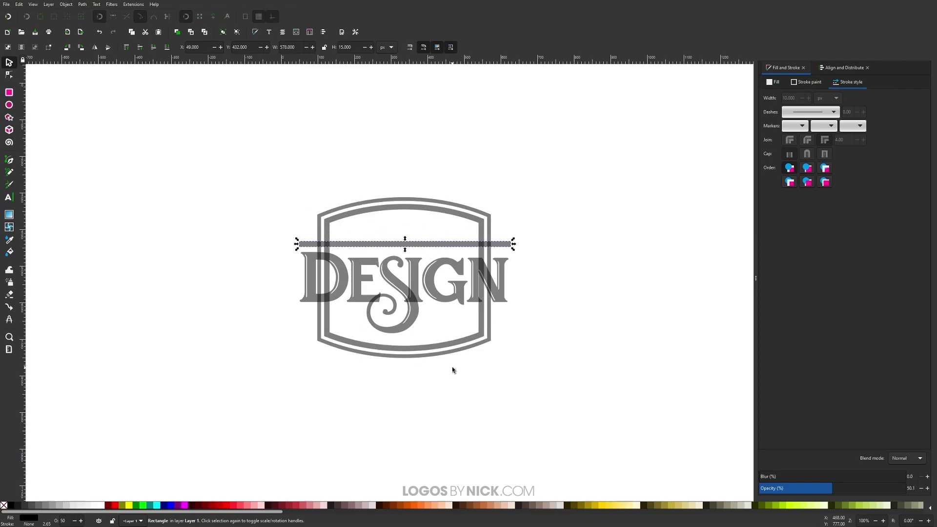
# - Center the bar horizontally on the thick badge frame and deselect both
pyautogui.keyDown('shift'); pyautogui.click(408, 206); pyautogui.keyUp('shift')
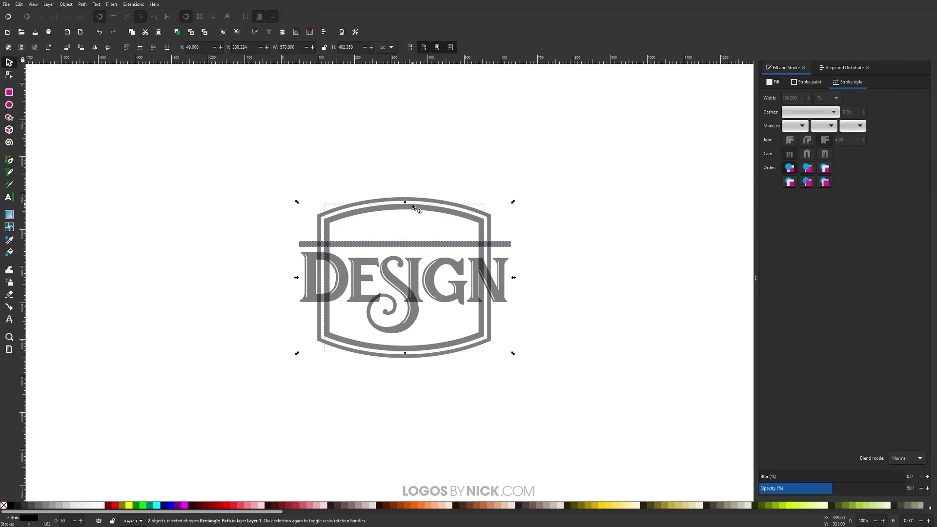
pyautogui.click(838, 68)
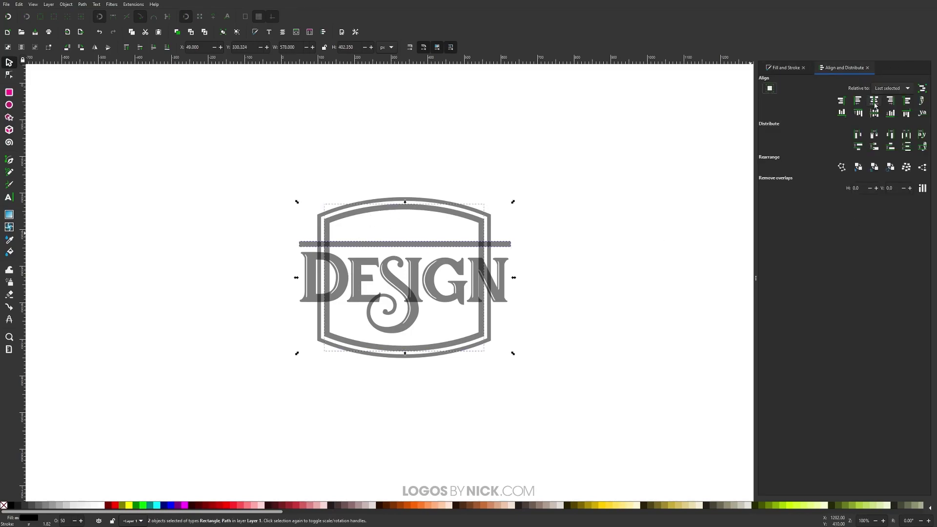
pyautogui.click(876, 104)
pyautogui.click(593, 172)
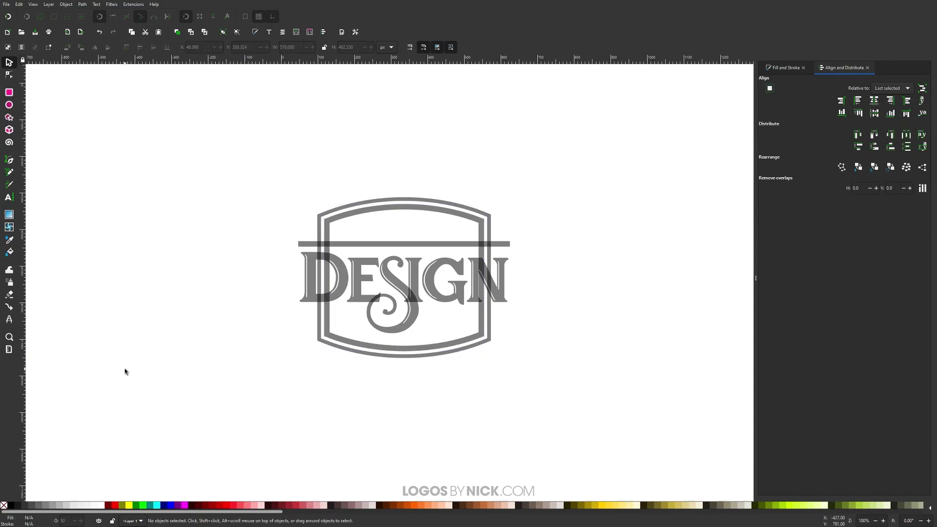
# - Duplicate the bar, set the copy's height to 10 px and place it just above the original with a narrow gap
pyautogui.click(401, 247)
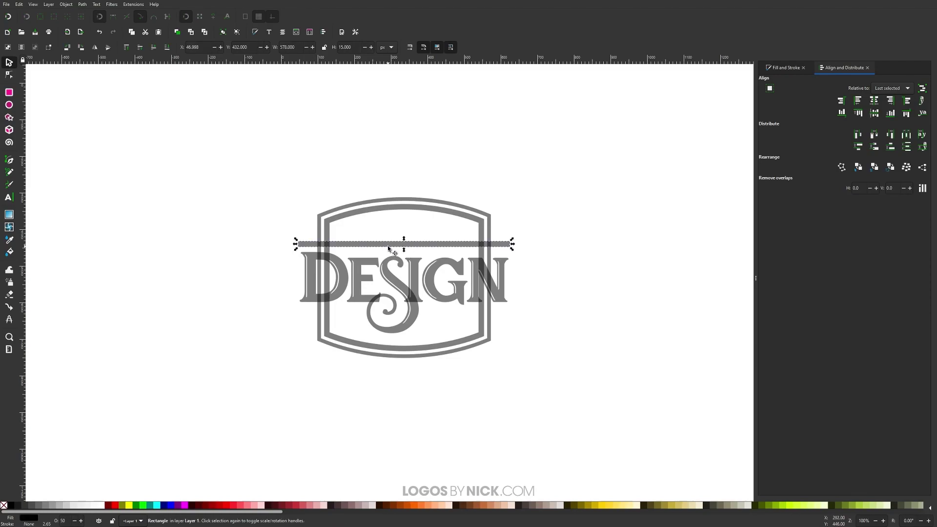
pyautogui.hotkey('ctrl', 'd')
pyautogui.moveTo(389, 248); pyautogui.dragTo(391, 234)
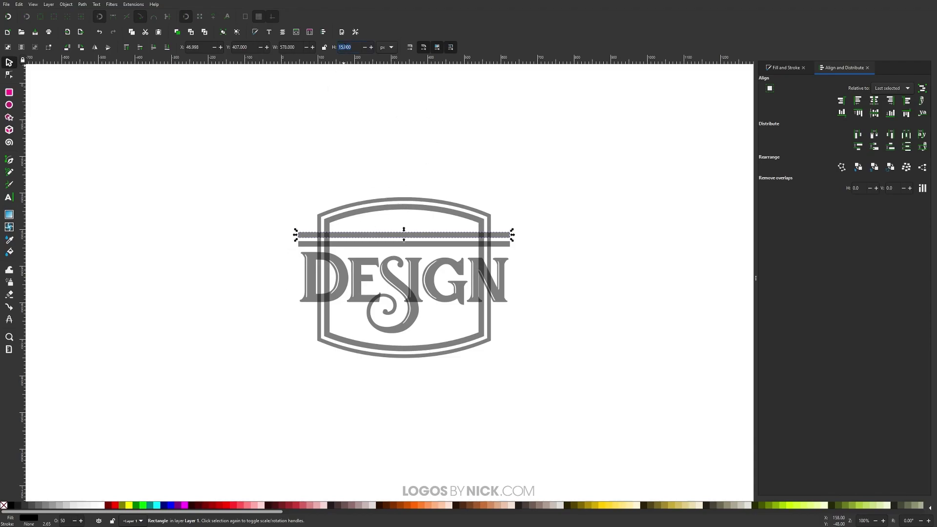
pyautogui.press('Return')
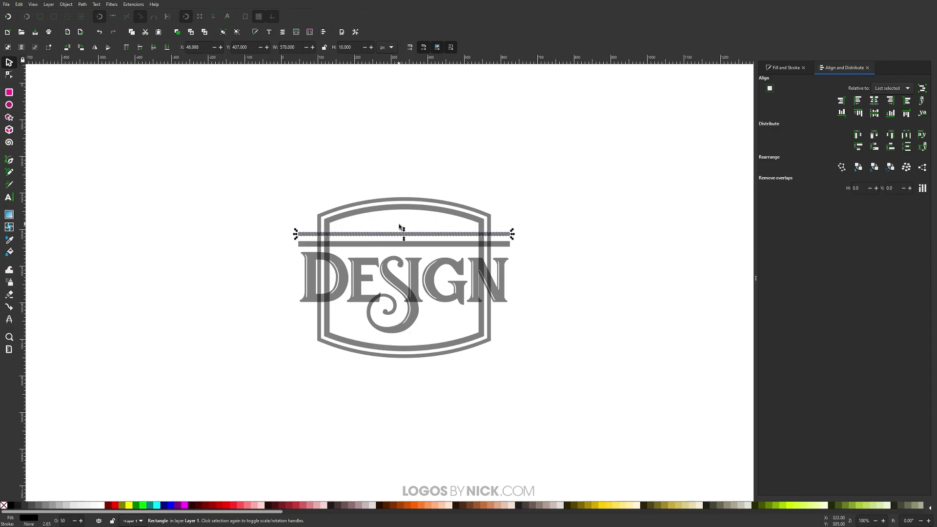
pyautogui.scroll(3, 362, 237)
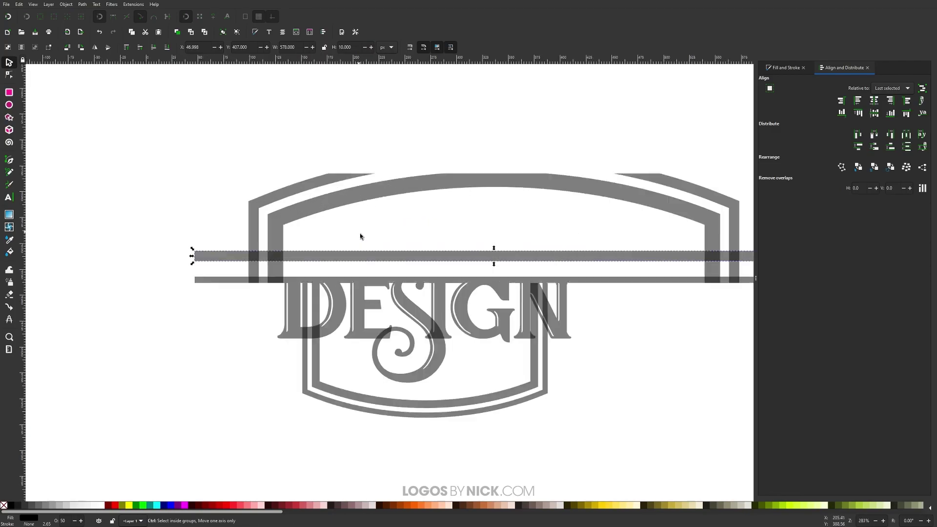
pyautogui.moveTo(388, 260); pyautogui.dragTo(392, 269)
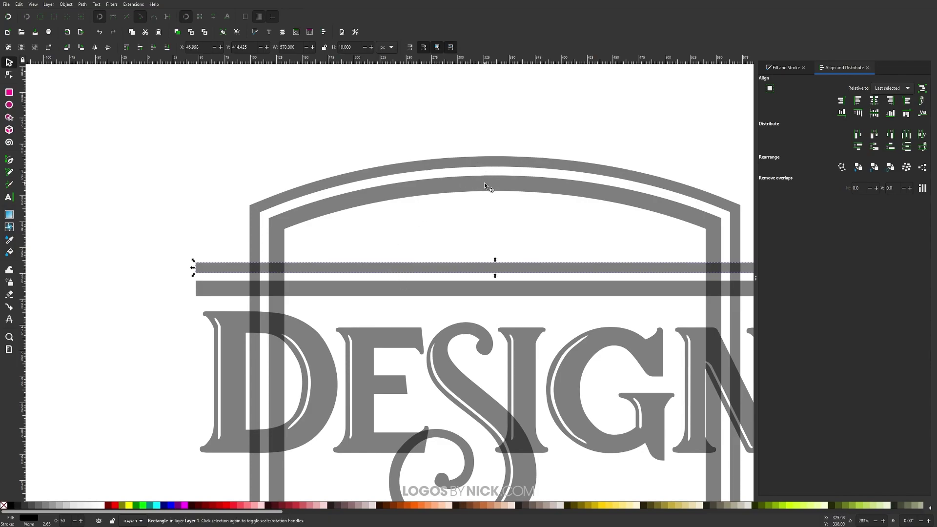
# - Nudge the thin upper bar slightly upward and shorten it at both ends to about 530 px wide
pyautogui.moveTo(470, 267); pyautogui.dragTo(471, 267)
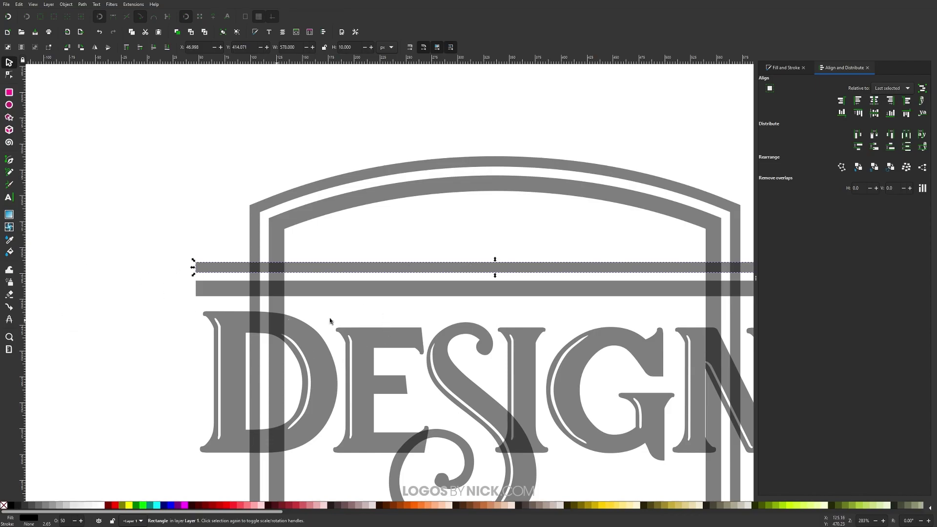
pyautogui.hscroll(1, 347, 287)
pyautogui.hscroll(5, 347, 287)
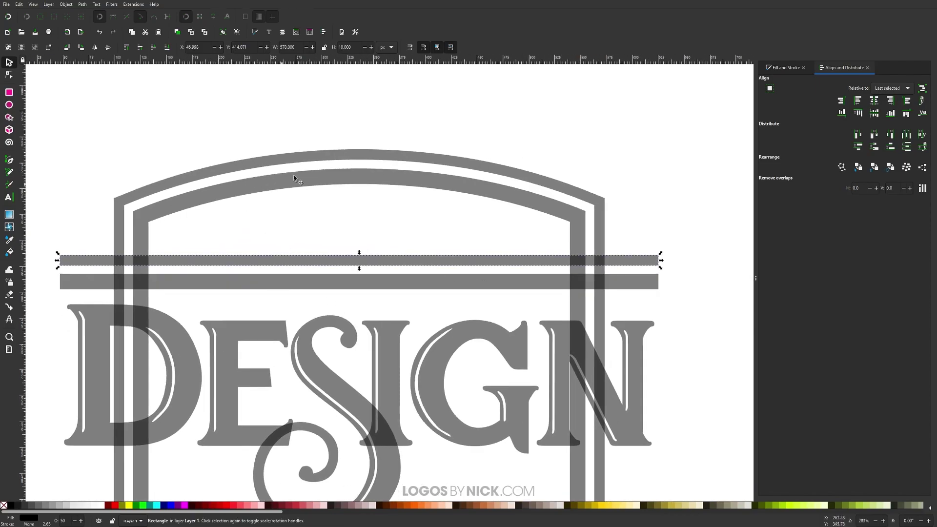
pyautogui.hscroll(-2, 315, 343)
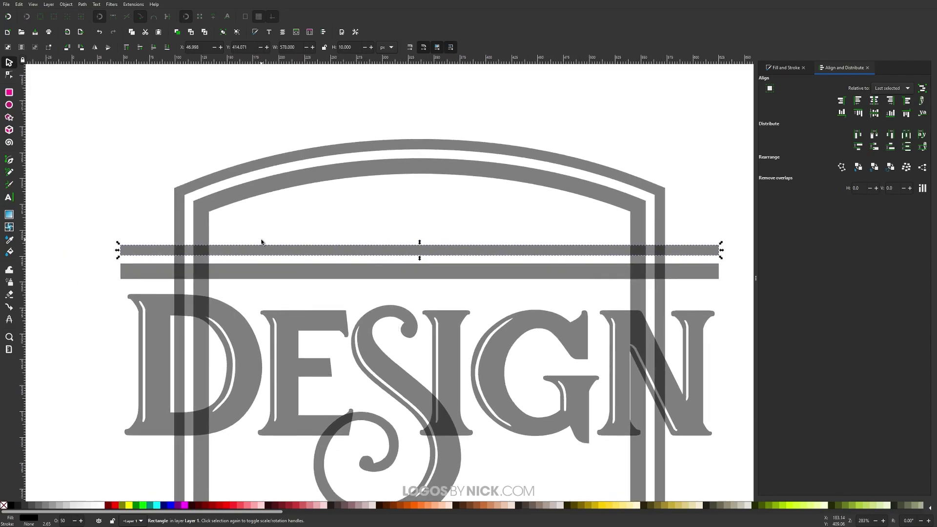
pyautogui.scroll(-1, 272, 253)
pyautogui.scroll(1, 194, 262)
pyautogui.moveTo(136, 245); pyautogui.dragTo(161, 246)
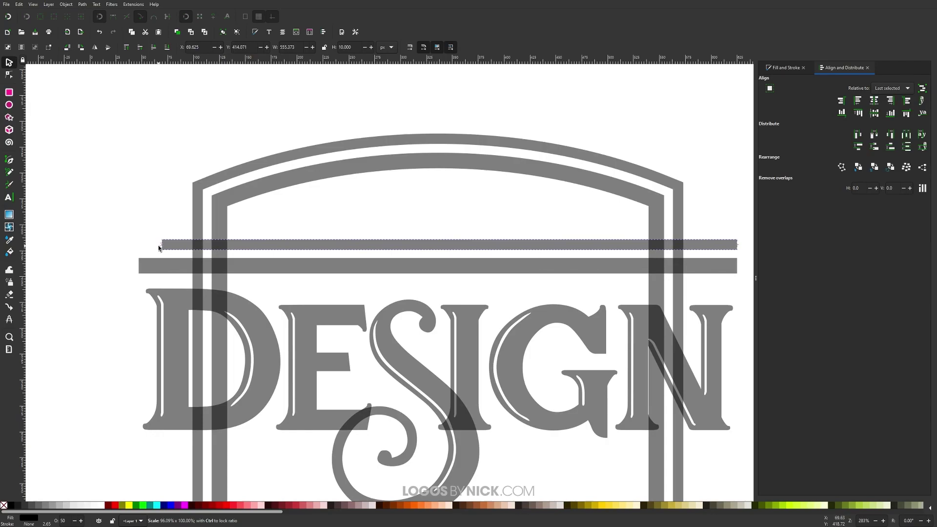
pyautogui.hscroll(2, 546, 276)
pyautogui.moveTo(692, 243); pyautogui.dragTo(666, 249)
# - Center the thin bar horizontally on the thick inner frame and deselect both
pyautogui.keyDown('shift'); pyautogui.click(406, 160); pyautogui.keyUp('shift')
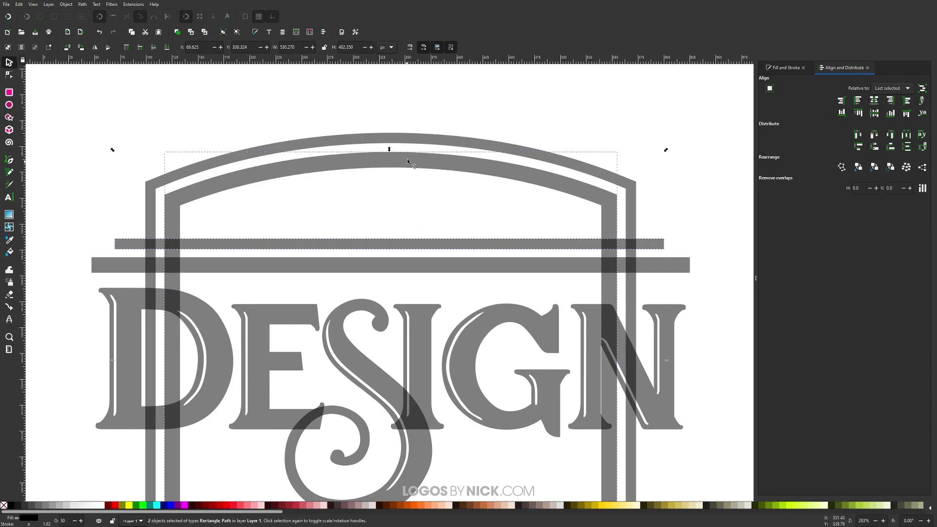
pyautogui.click(875, 102)
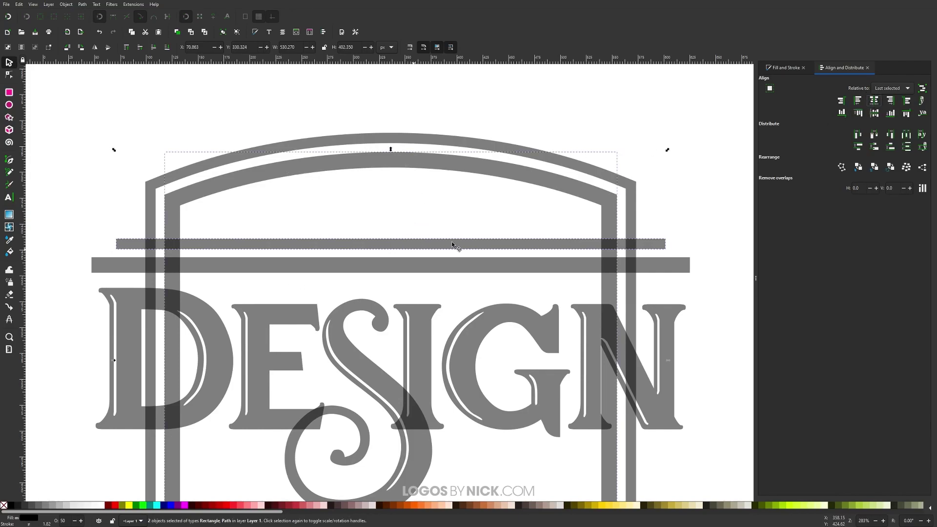
pyautogui.click(410, 195)
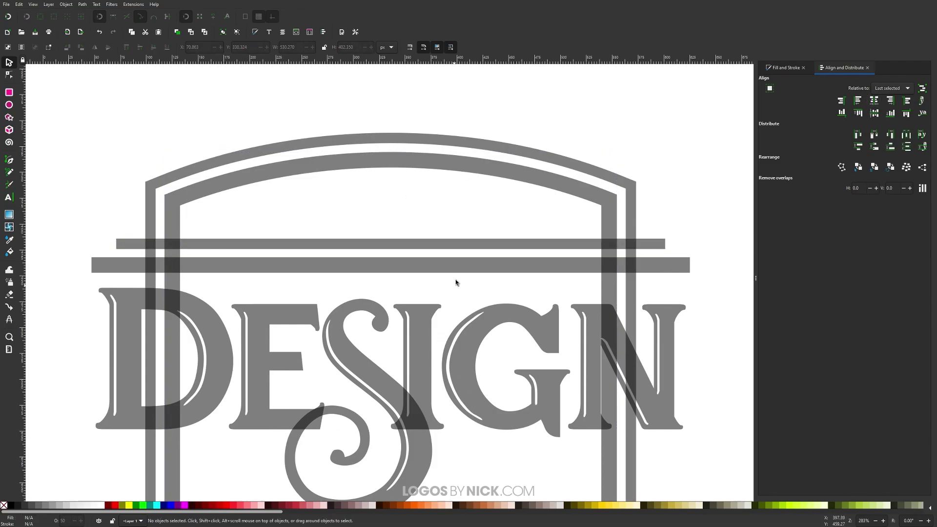
# - Duplicate both horizontal bars, move the copies straight down below the lettering, and flip them vertically
pyautogui.scroll(1, 454, 287)
pyautogui.press('1')
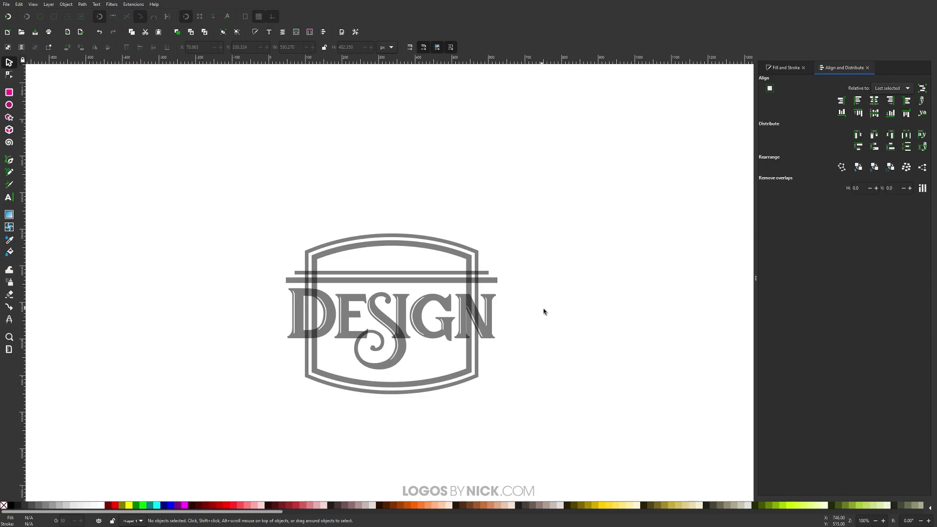
pyautogui.moveTo(550, 312); pyautogui.dragTo(256, 263)
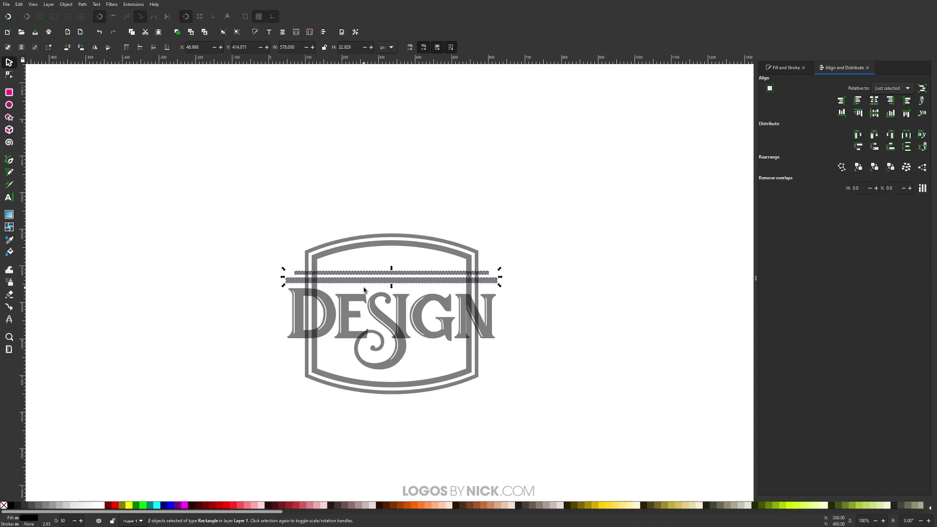
pyautogui.hotkey('ctrl', 'd')
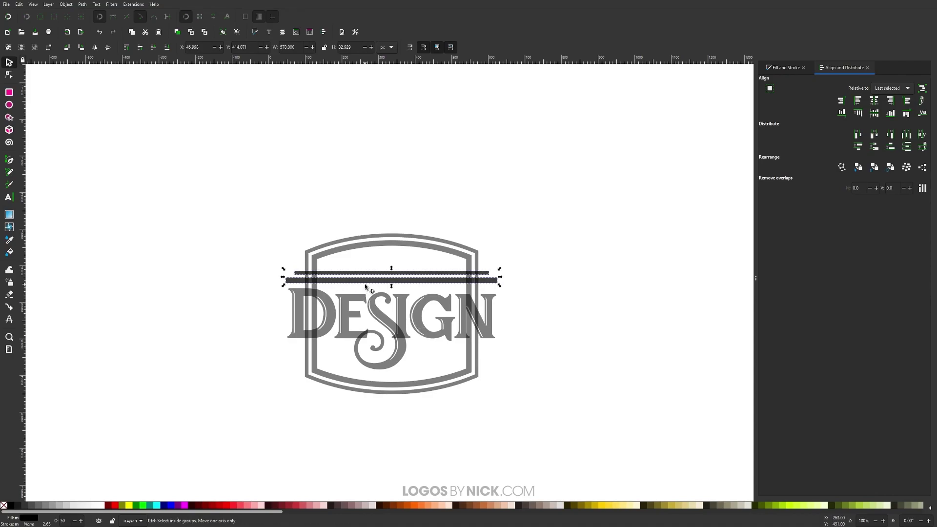
pyautogui.moveTo(365, 286); pyautogui.dragTo(351, 355)
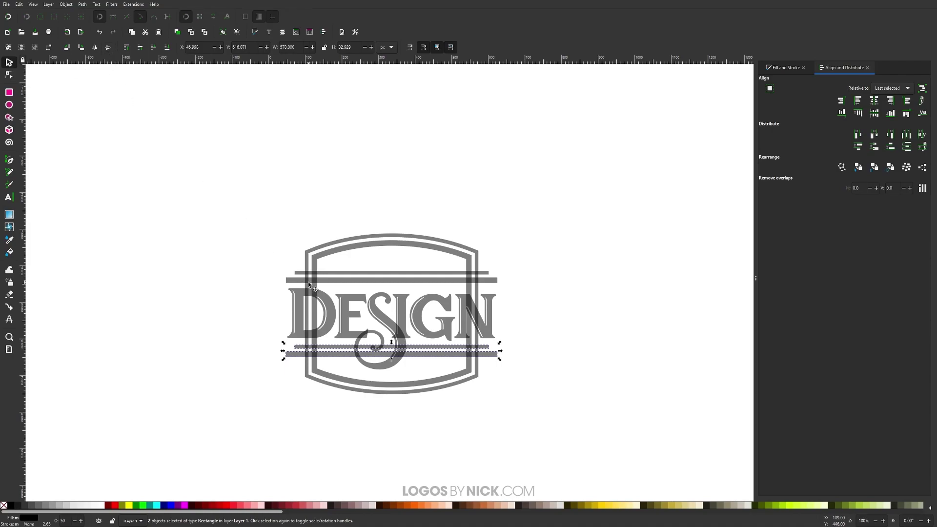
pyautogui.press('v')
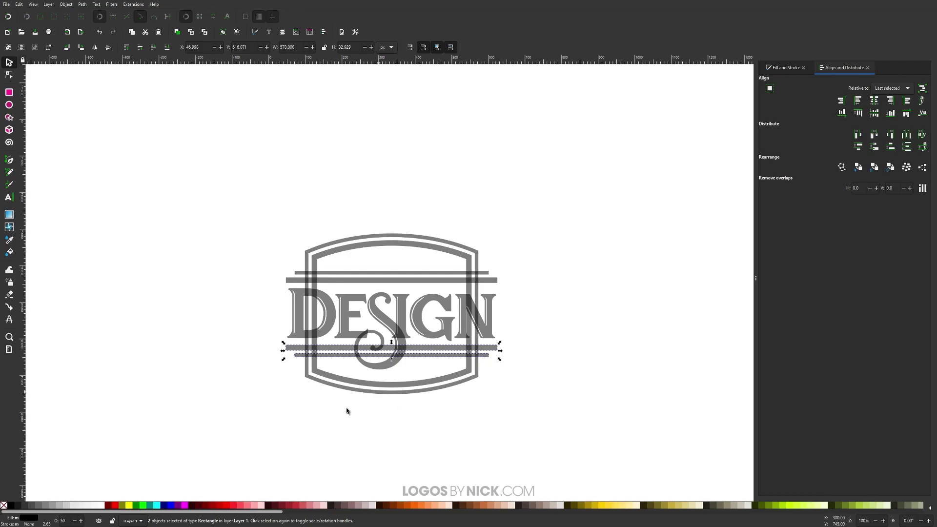
pyautogui.click(652, 268)
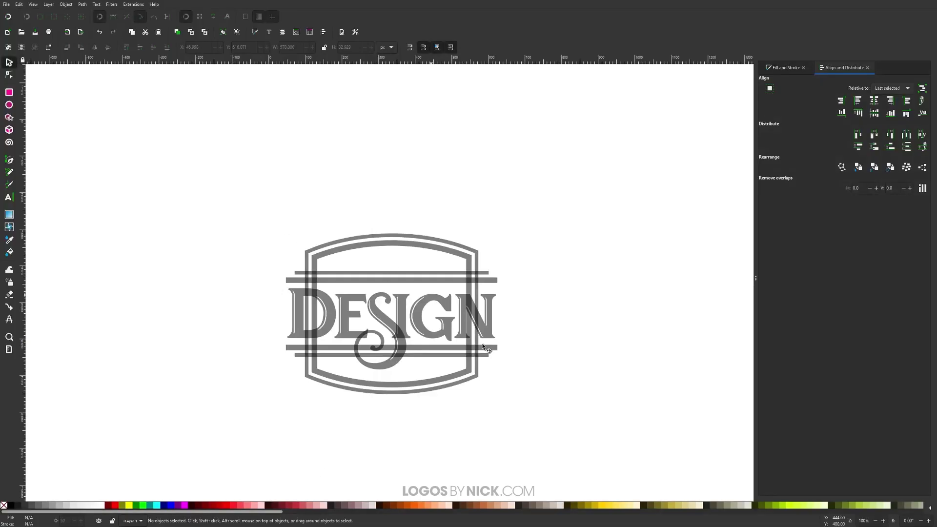
# - Ungroup the "Design" lettering and deselect it
pyautogui.moveTo(370, 326); pyautogui.dragTo(388, 345)
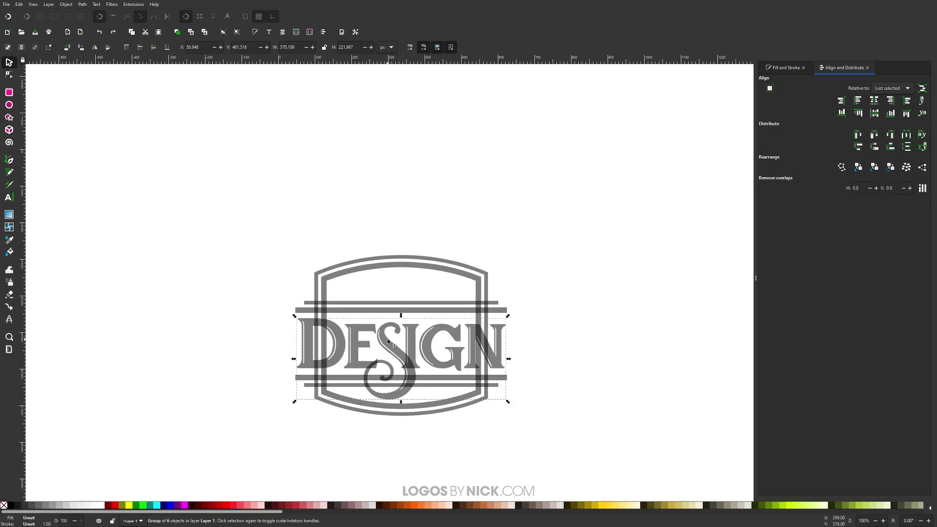
pyautogui.click(66, 4)
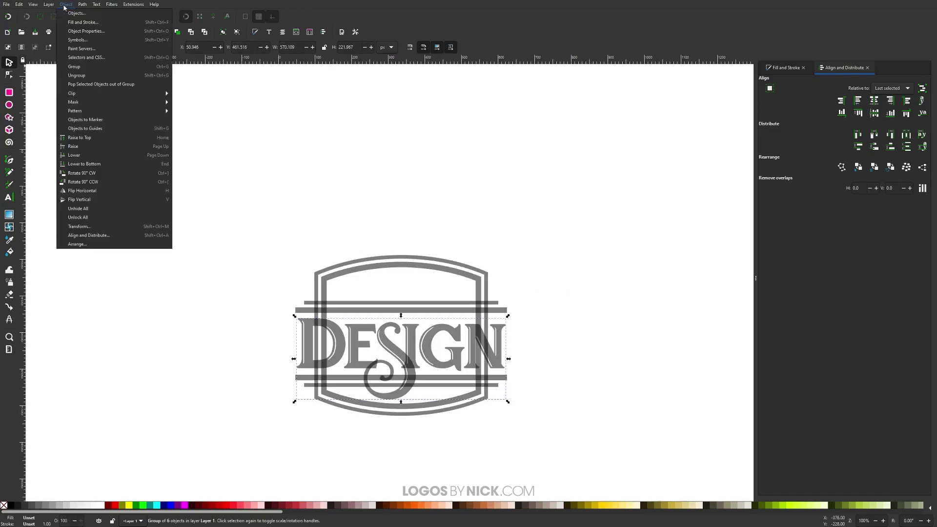
pyautogui.click(80, 76)
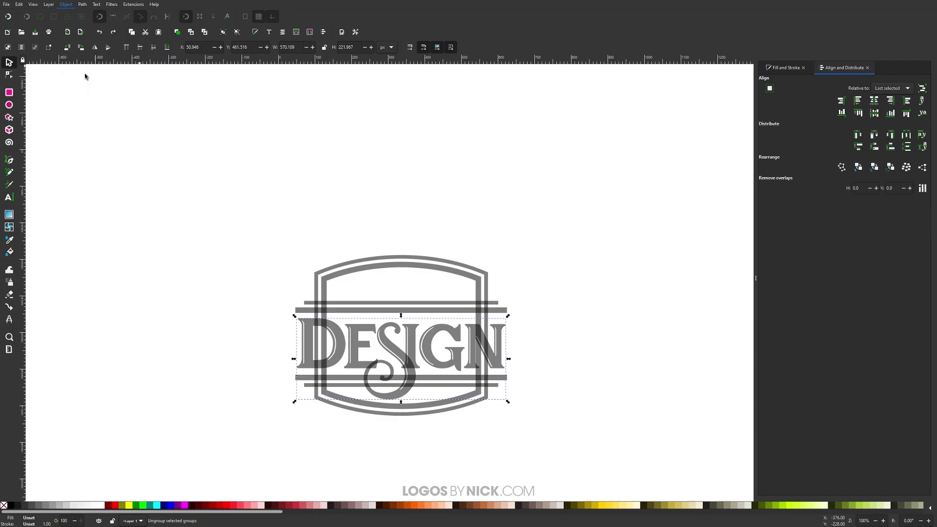
pyautogui.click(552, 348)
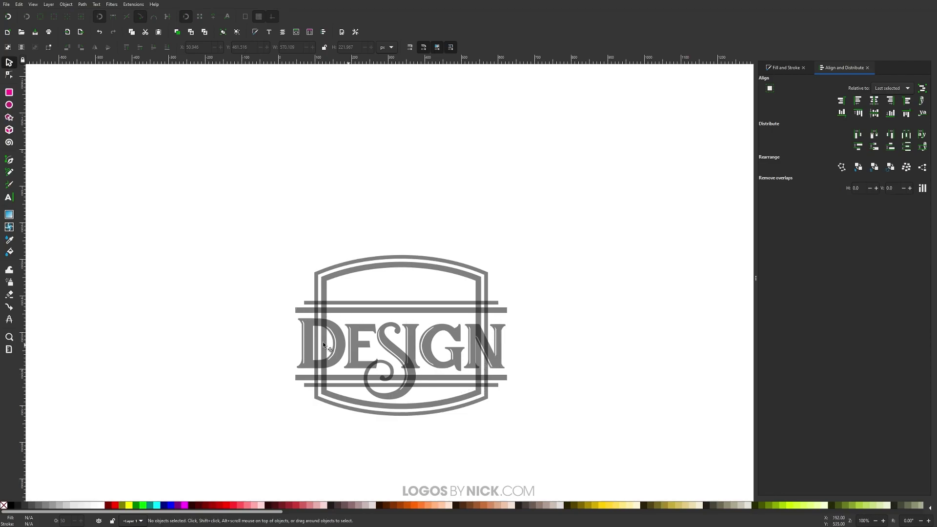
# - Draw a rectangle about 159 mm wide and 50 mm high over the lettering, overlapping both thick bars, and fill it red
pyautogui.keyDown('ctrl'); pyautogui.scroll(2, 412, 370); pyautogui.keyUp('ctrl')
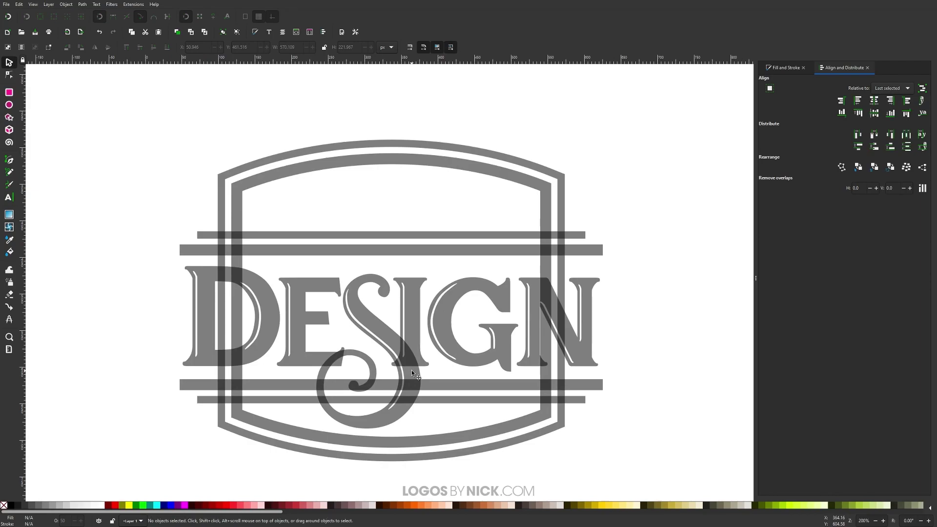
pyautogui.click(7, 92)
pyautogui.moveTo(170, 247); pyautogui.dragTo(610, 385)
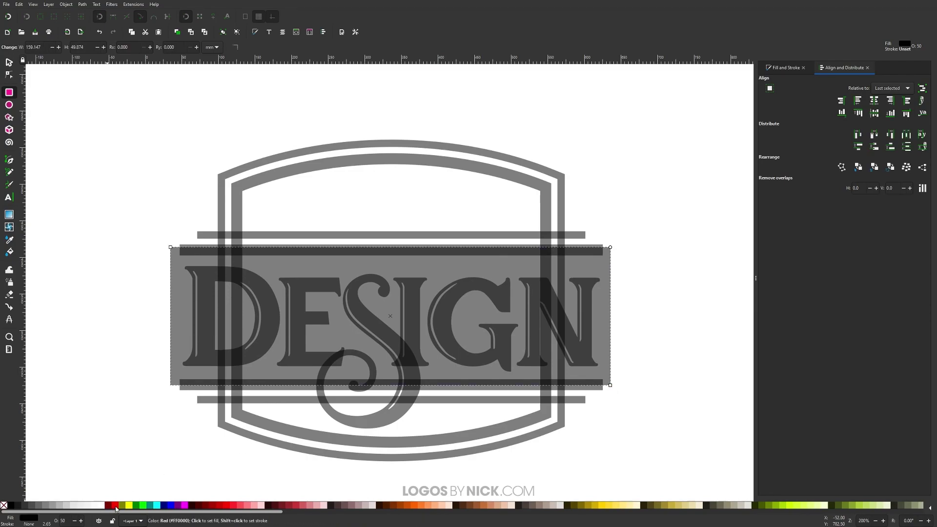
pyautogui.click(115, 505)
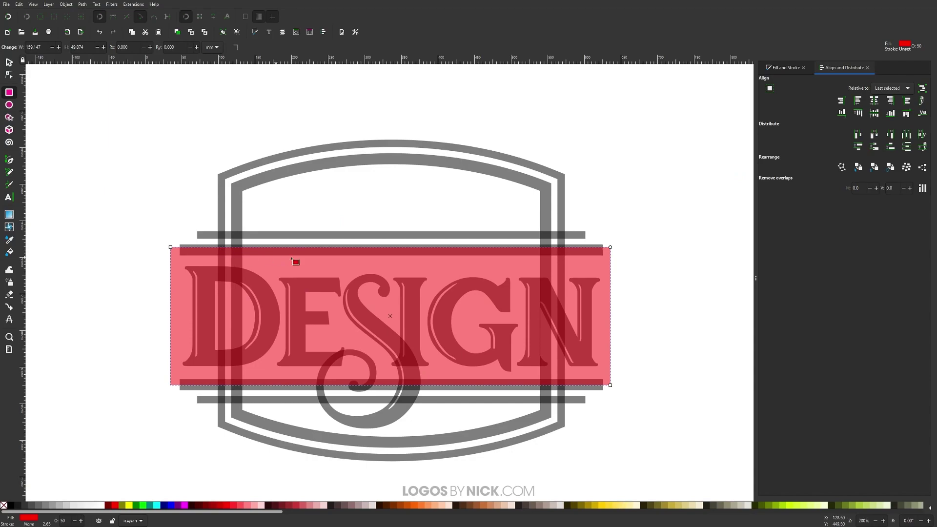
# - Adjust the red rectangle's upper and lower edges to end within the thick bars, making it 187.5 px high
pyautogui.click(9, 62)
pyautogui.moveTo(391, 245); pyautogui.dragTo(400, 249)
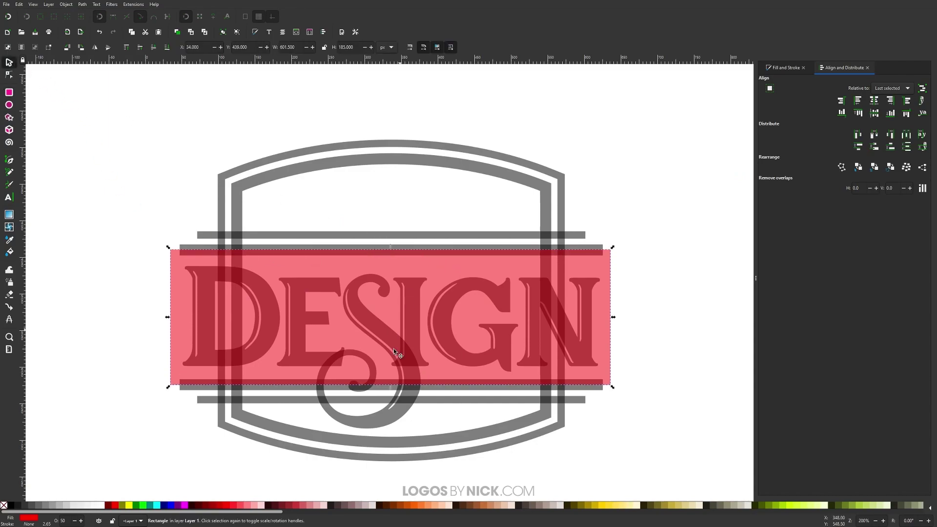
pyautogui.click(391, 391)
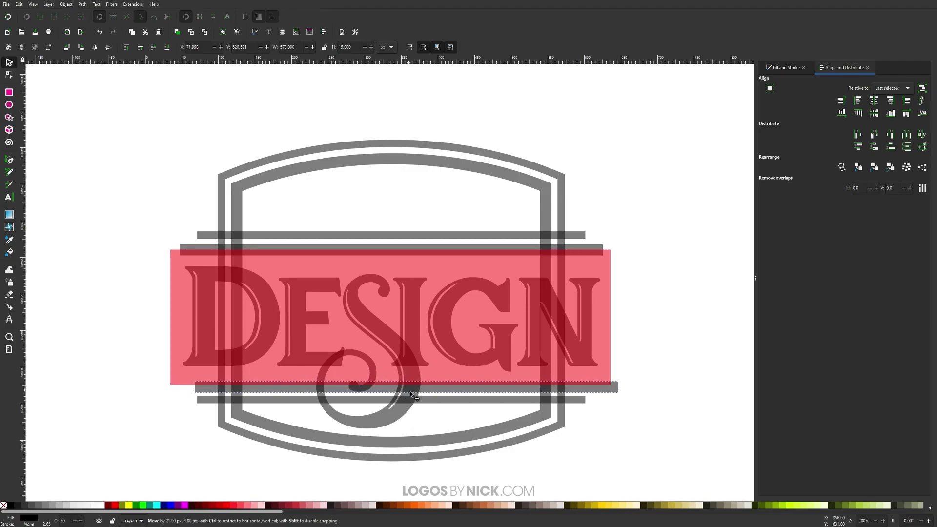
pyautogui.click(182, 378)
pyautogui.moveTo(391, 389); pyautogui.dragTo(409, 390)
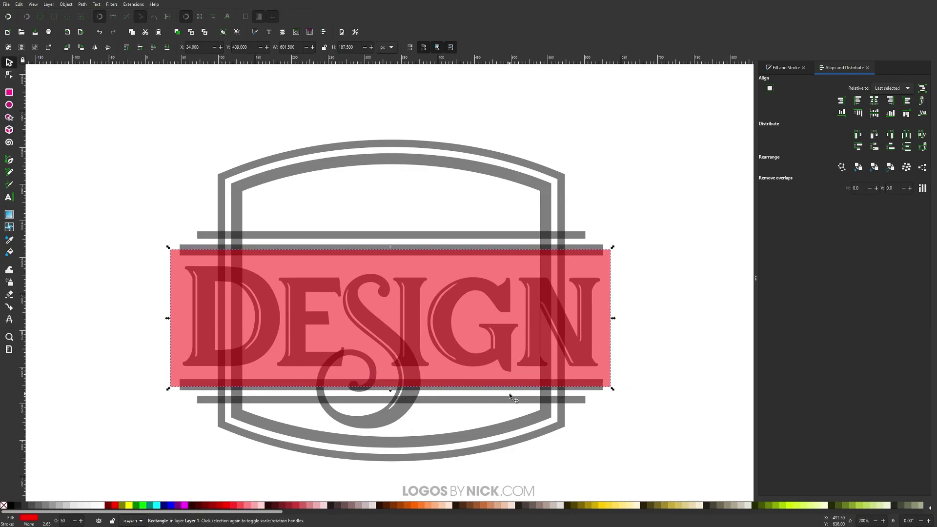
# - Duplicate the red rectangle and subtract the copy from the thick inner frame with Difference
pyautogui.press('Home')
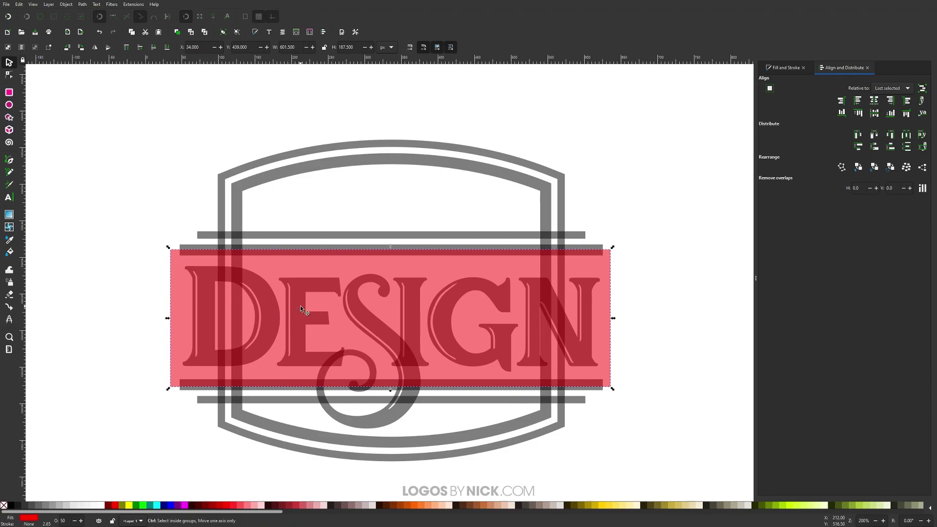
pyautogui.press('shift')
pyautogui.keyDown('shift'); pyautogui.click(403, 162); pyautogui.keyUp('shift')
pyautogui.click(82, 4)
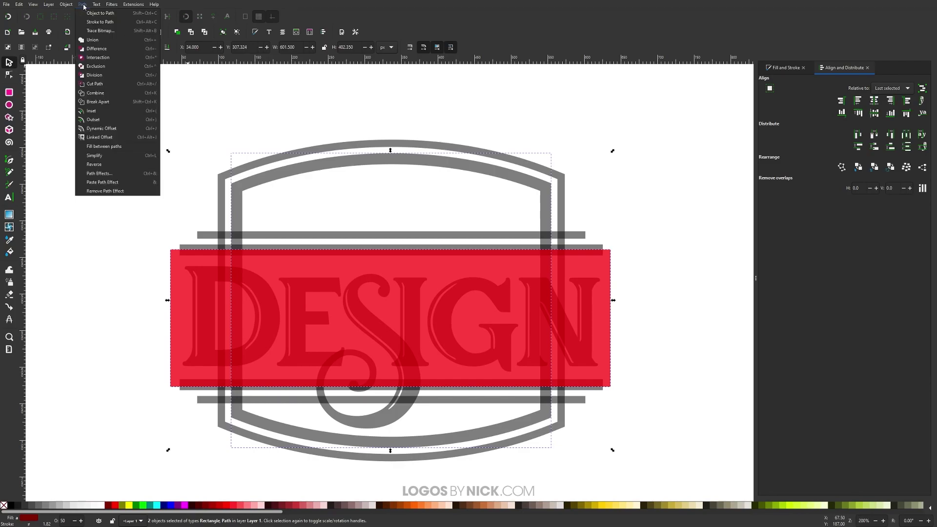
pyautogui.click(103, 55)
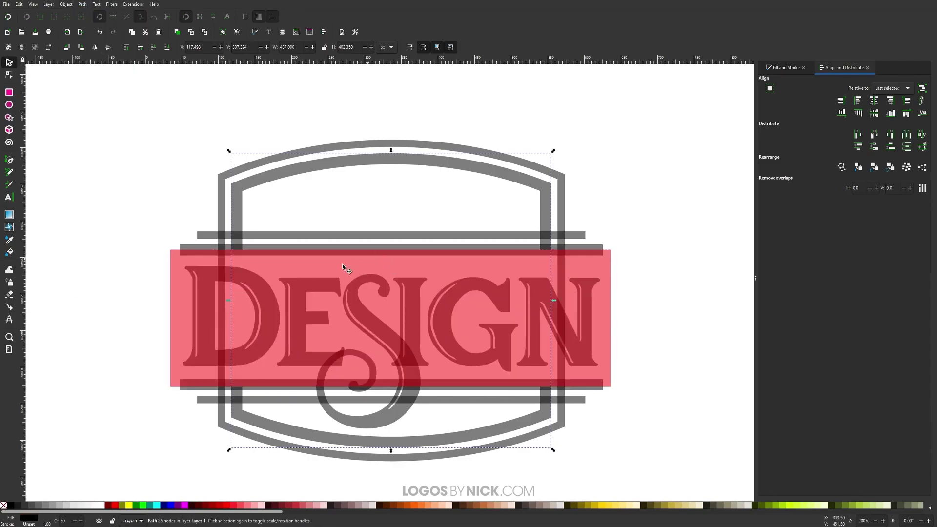
# - Subtract the remaining red rectangle from the thin outer frame with Difference and deselect the result
pyautogui.click(317, 272)
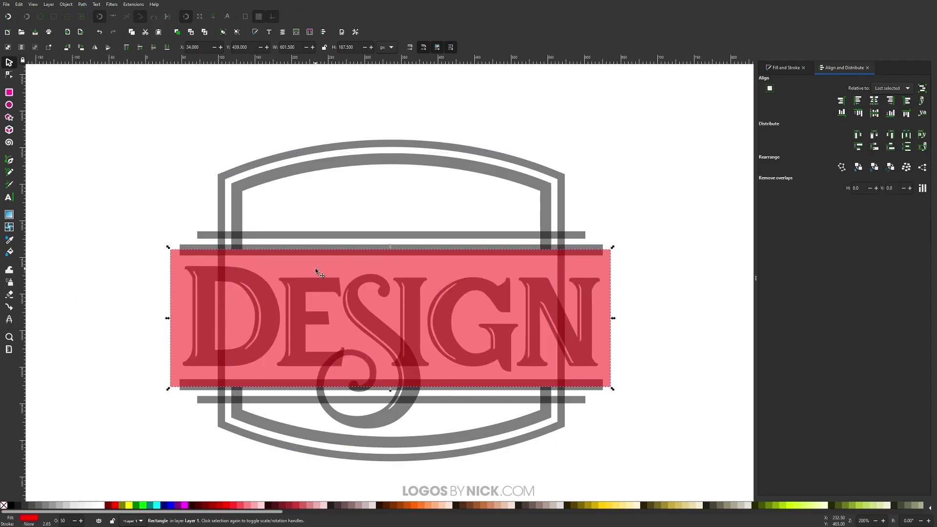
pyautogui.keyDown('shift'); pyautogui.click(278, 159); pyautogui.keyUp('shift')
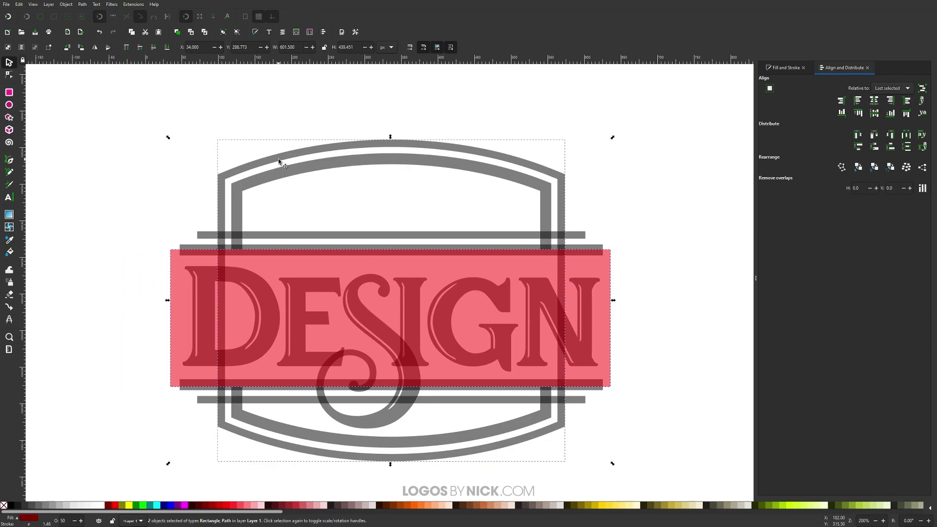
pyautogui.click(83, 4)
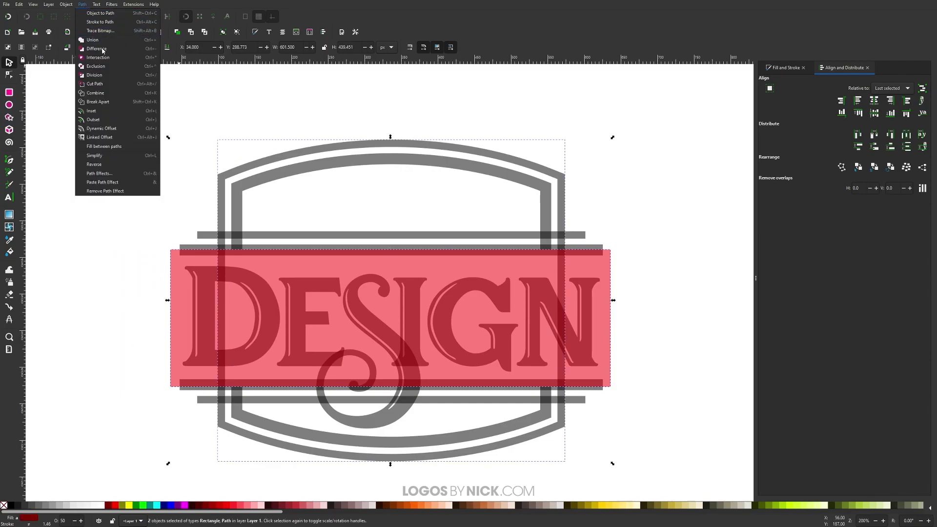
pyautogui.press('Escape')
pyautogui.click(83, 4)
pyautogui.click(99, 54)
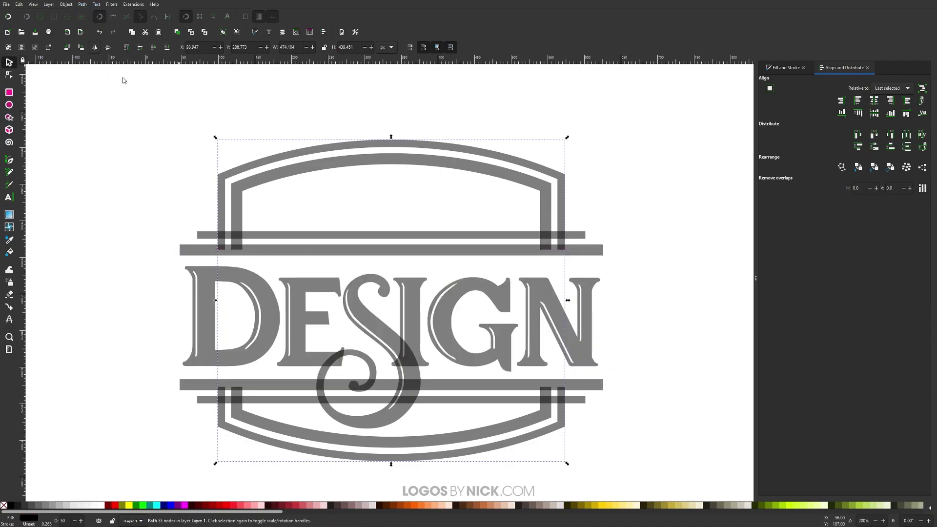
pyautogui.click(613, 301)
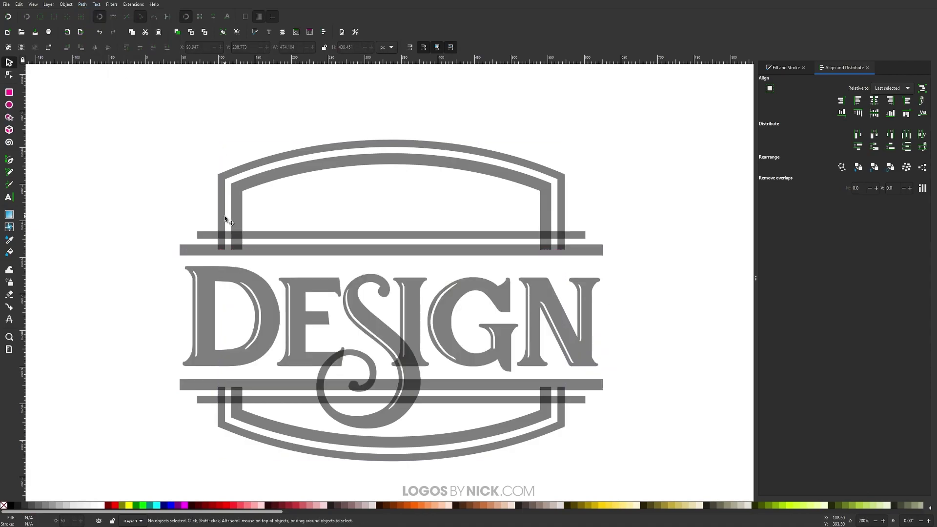
# - Draw a rectangle about 123 by 7.5 mm across the thin upper bar between the outer frame's sides and subtract it from the bar
pyautogui.press('r')
pyautogui.moveTo(223, 228); pyautogui.dragTo(563, 248)
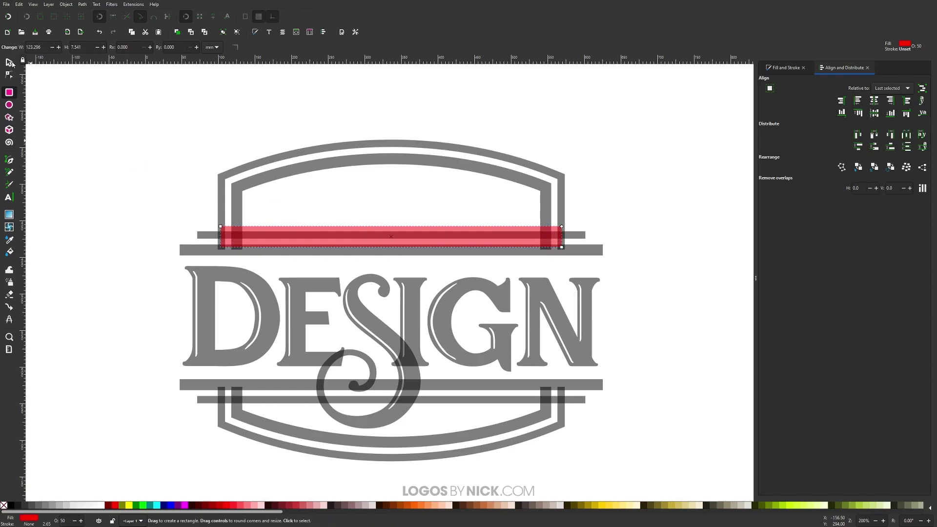
pyautogui.click(10, 63)
pyautogui.keyDown('shift'); pyautogui.click(204, 235); pyautogui.keyUp('shift')
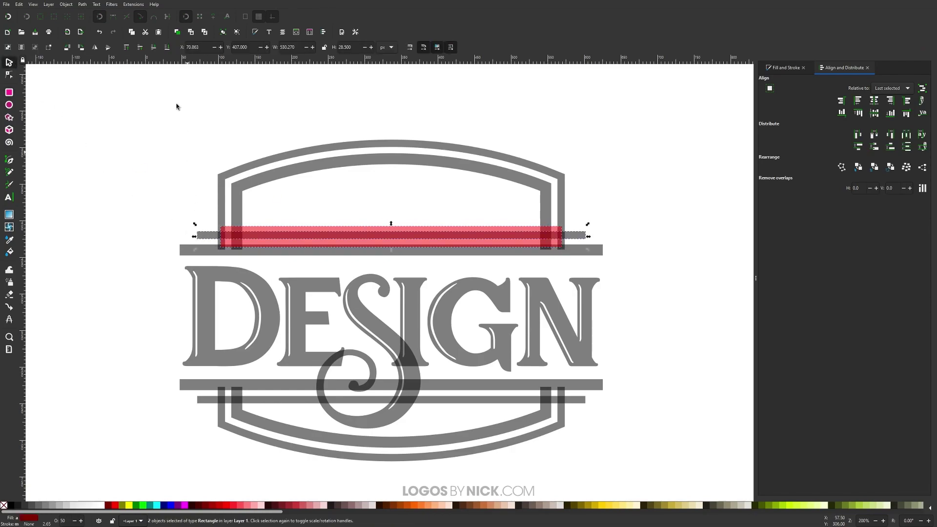
pyautogui.click(83, 4)
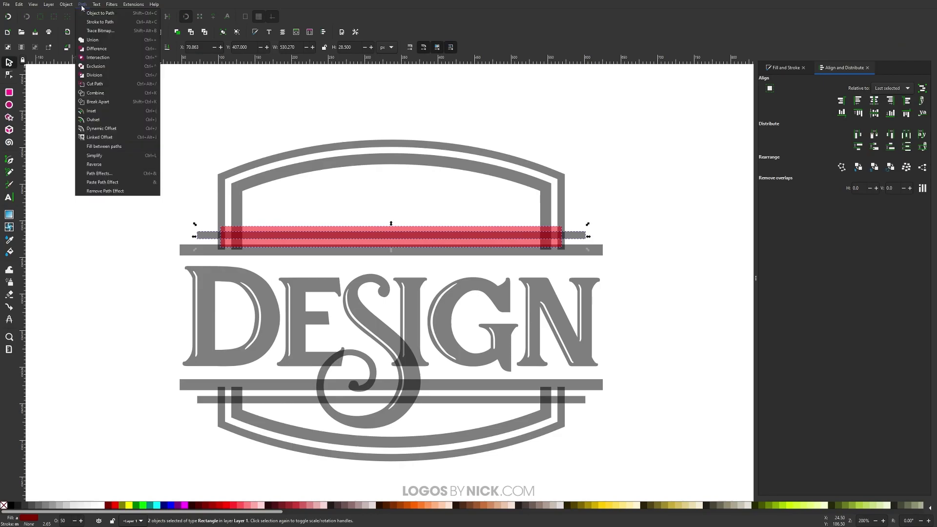
pyautogui.click(100, 57)
# - Draw a rectangle about 118 by 6.7 mm across the thin lower bar between the frame's sides and subtract it from the bar
pyautogui.press('r')
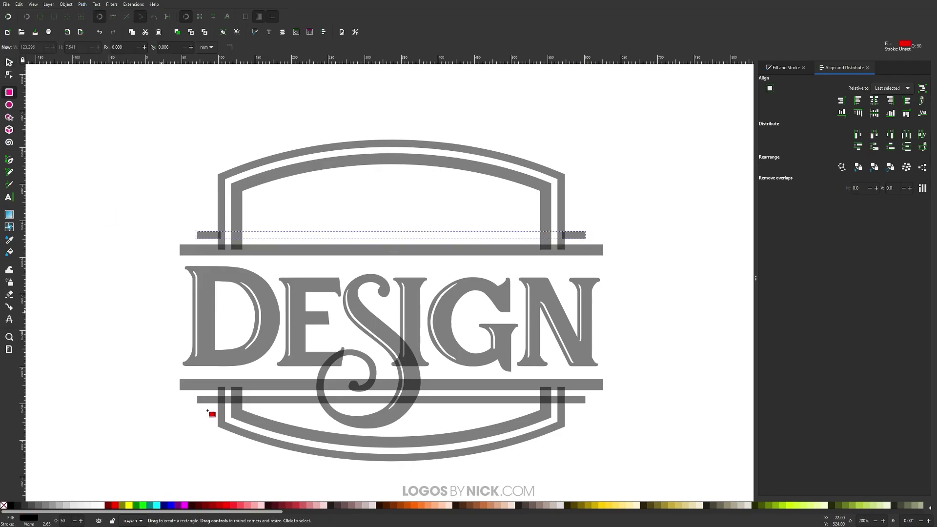
pyautogui.moveTo(222, 393); pyautogui.dragTo(548, 412)
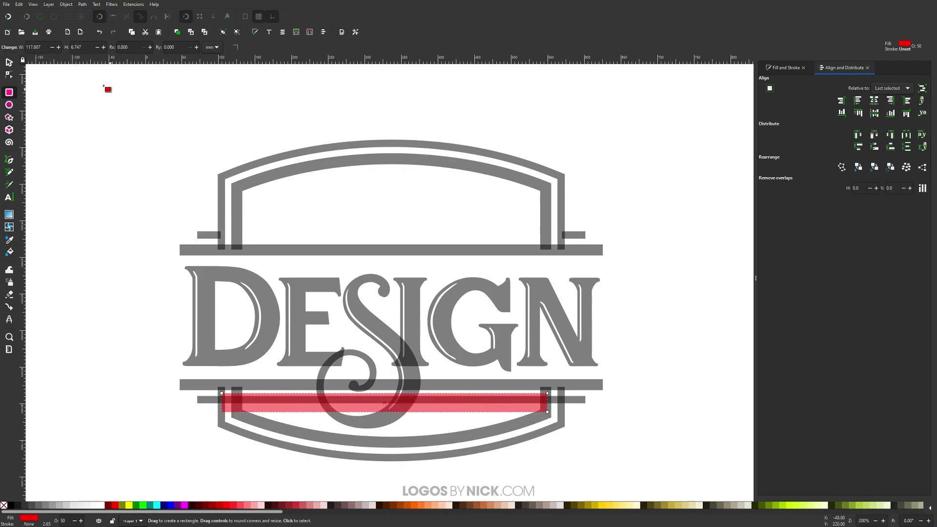
pyautogui.click(9, 63)
pyautogui.keyDown('shift'); pyautogui.click(206, 401); pyautogui.keyUp('shift')
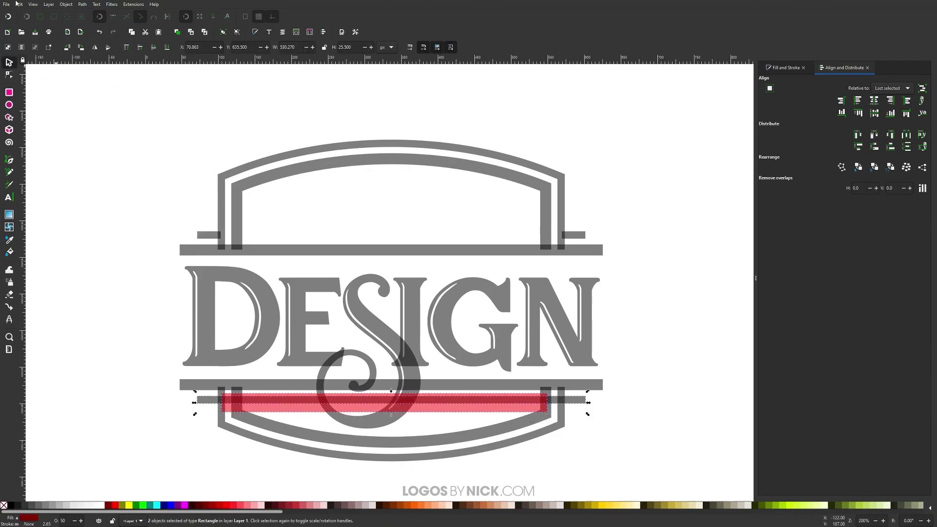
pyautogui.click(80, 5)
pyautogui.press('Escape')
pyautogui.click(82, 5)
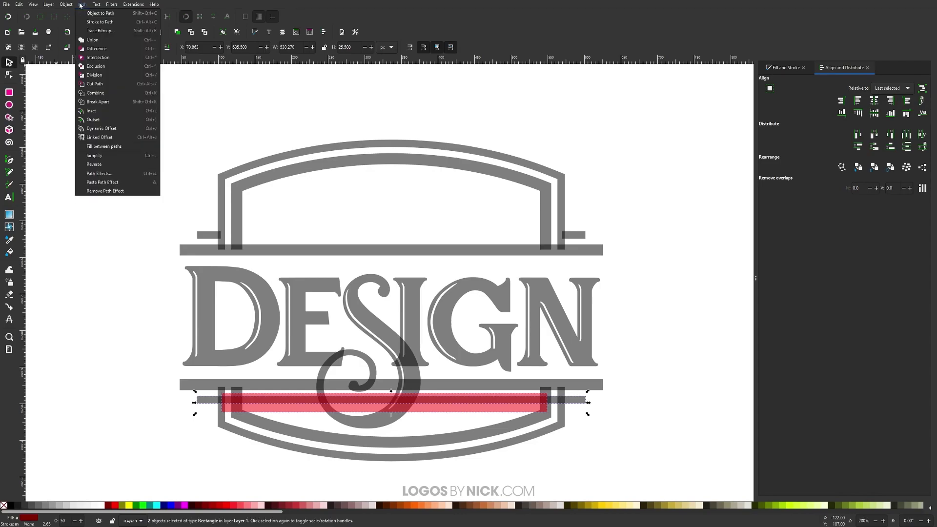
pyautogui.click(95, 49)
pyautogui.click(453, 396)
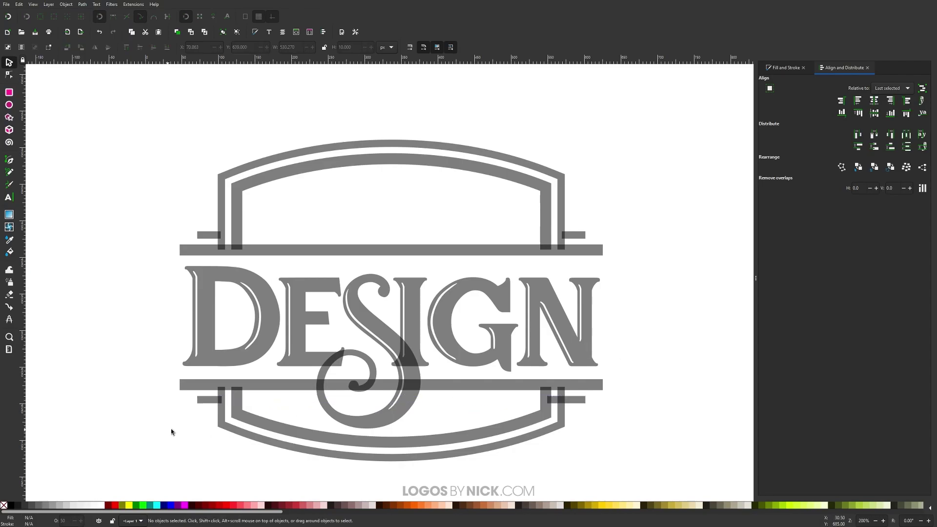
# - Move the inner end nodes of the thin lower bar's right-hand stub outward so the stub ends within the outer frame's side
pyautogui.scroll(6, 565, 408)
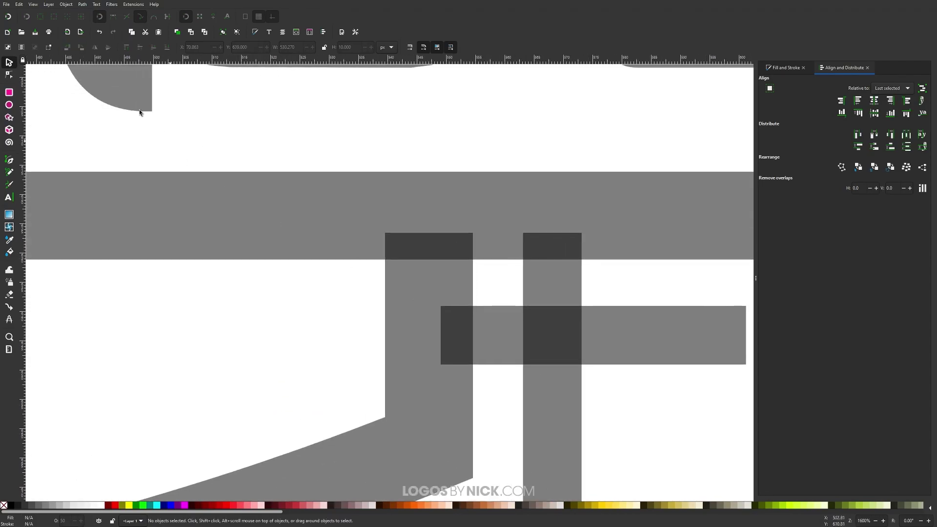
pyautogui.press('n')
pyautogui.click(488, 356)
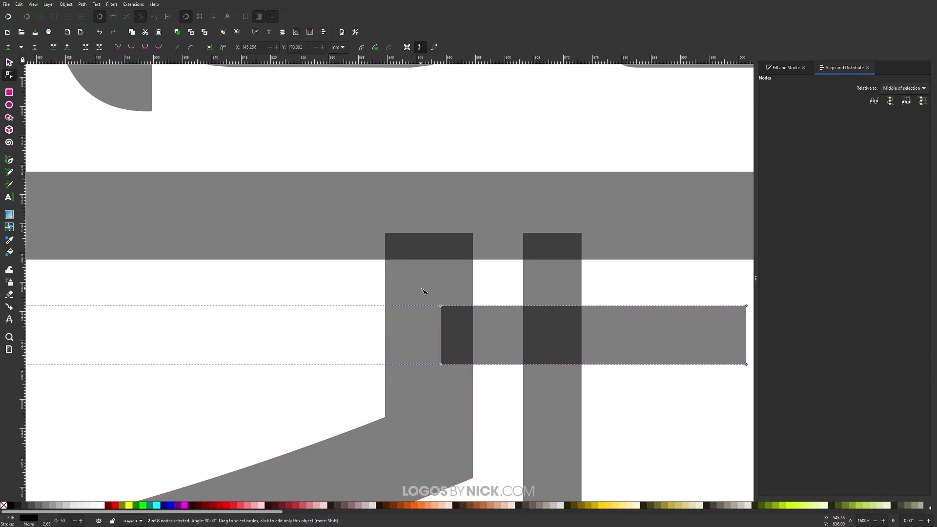
pyautogui.moveTo(441, 307); pyautogui.dragTo(548, 308)
pyautogui.scroll(-4, 547, 312)
pyautogui.scroll(-1, 548, 324)
pyautogui.scroll(2, 438, 345)
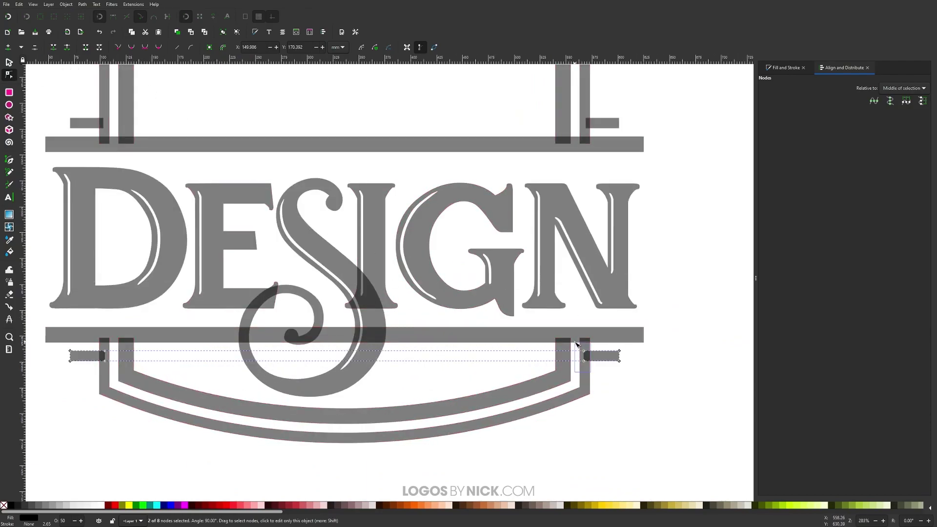
pyautogui.moveTo(585, 362)
pyautogui.mouseDown()
pyautogui.moveTo(559, 367)
pyautogui.moveTo(552, 348)
pyautogui.moveTo(518, 367)
pyautogui.moveTo(585, 363)
pyautogui.mouseUp()
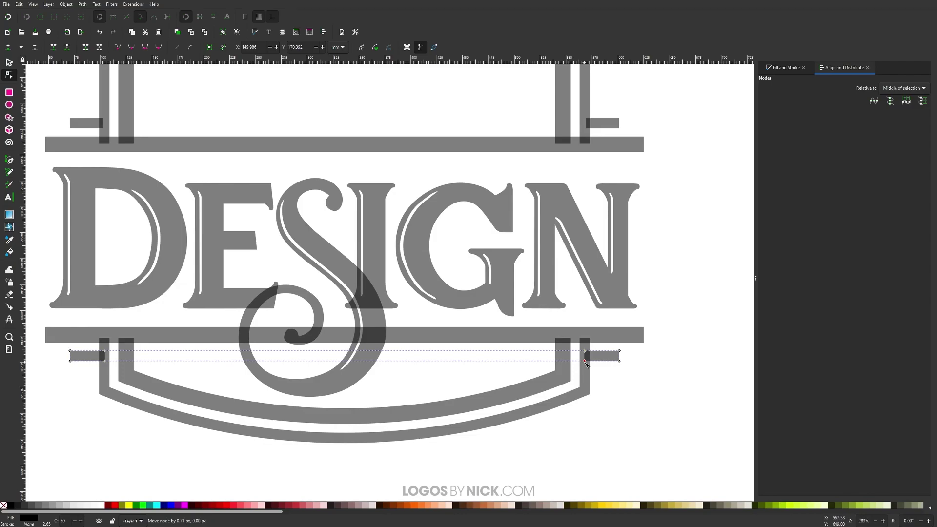
pyautogui.scroll(-4, 586, 364)
pyautogui.scroll(1, 513, 342)
pyautogui.scroll(2, 535, 361)
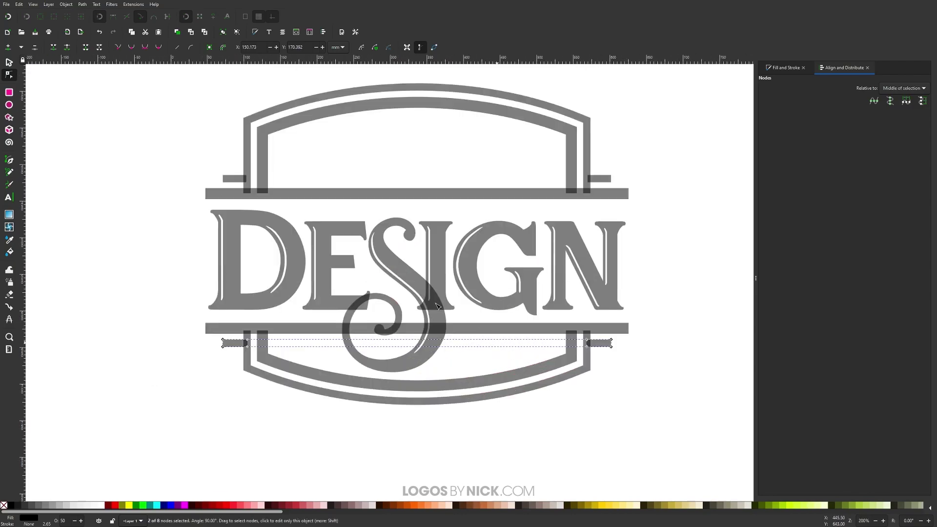
# - Duplicate the letter S and give the copy a lime fill and a lime stroke
pyautogui.press('s')
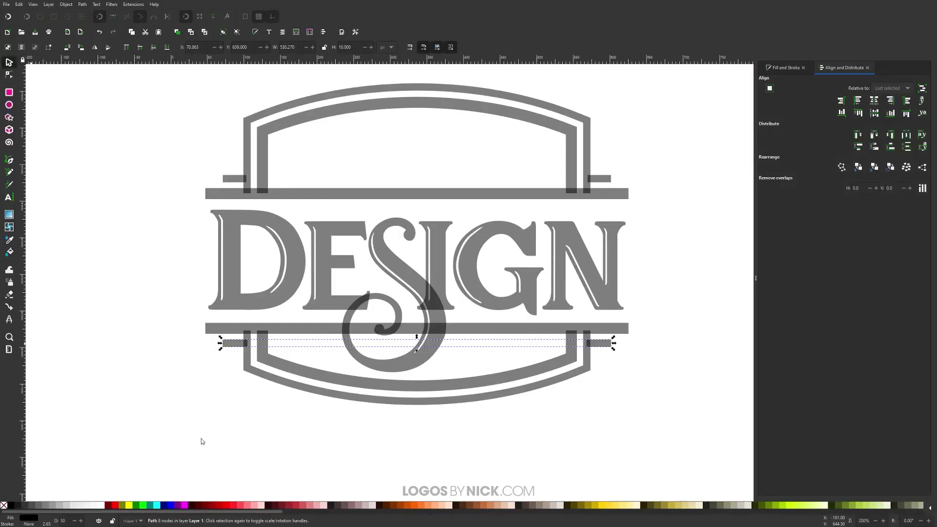
pyautogui.click(391, 257)
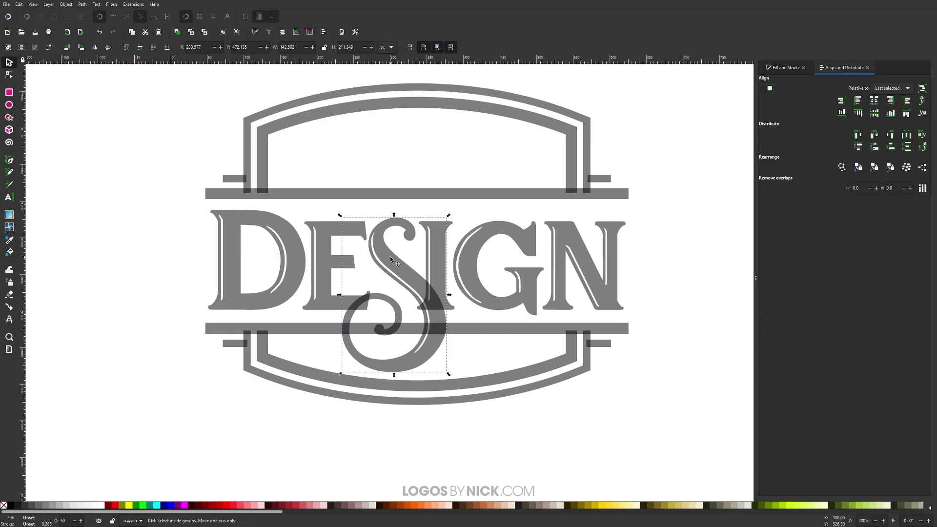
pyautogui.click(143, 505)
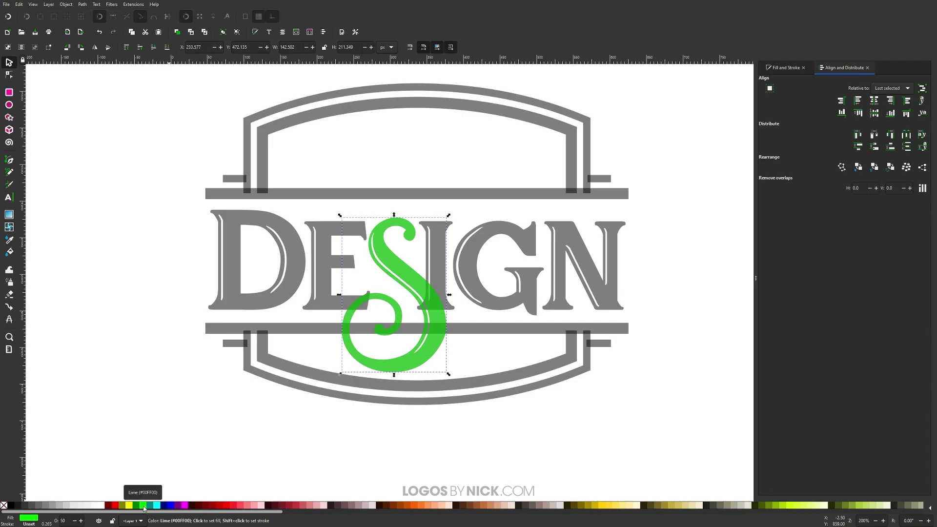
pyautogui.press('shift')
pyautogui.keyDown('shift'); pyautogui.click(143, 506); pyautogui.keyUp('shift')
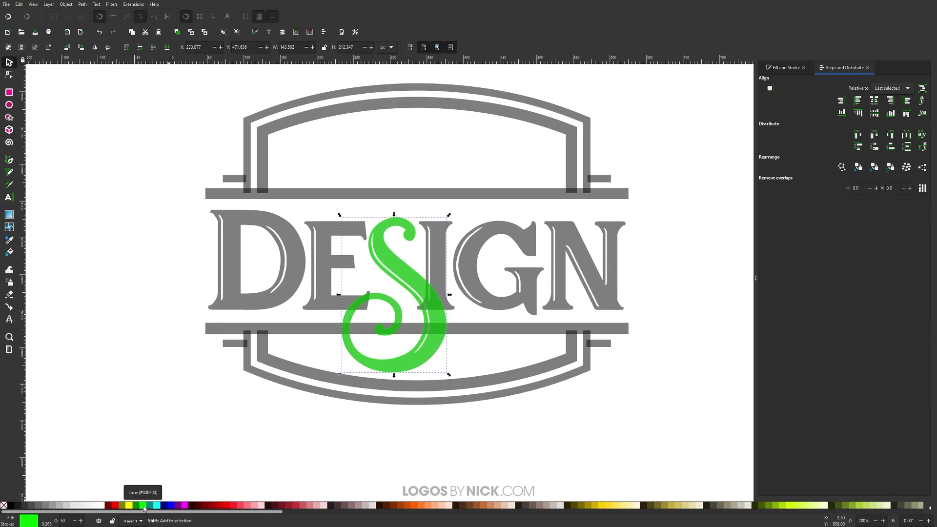
# - Set the lime S's stroke width to 8.6 px
pyautogui.click(786, 68)
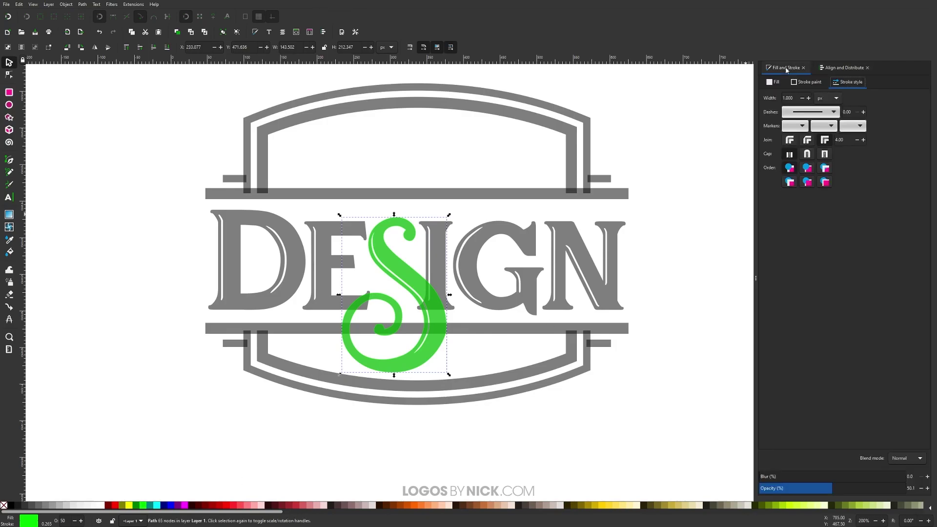
pyautogui.click(808, 98)
pyautogui.moveTo(809, 98); pyautogui.dragTo(809, 98)
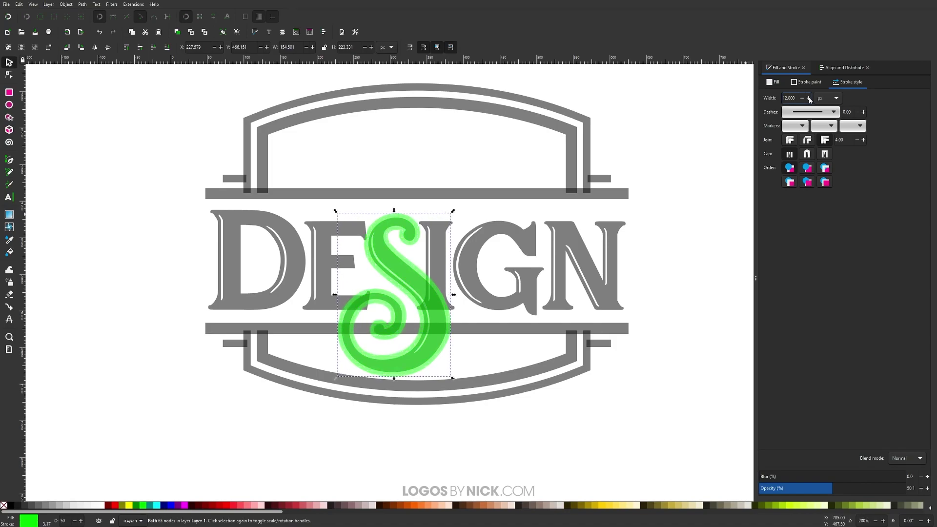
pyautogui.click(803, 99)
pyautogui.click(802, 99)
pyautogui.moveTo(802, 99); pyautogui.dragTo(802, 100)
pyautogui.scroll(5, 362, 305)
pyautogui.scroll(1, 362, 305)
pyautogui.scroll(5, 429, 307)
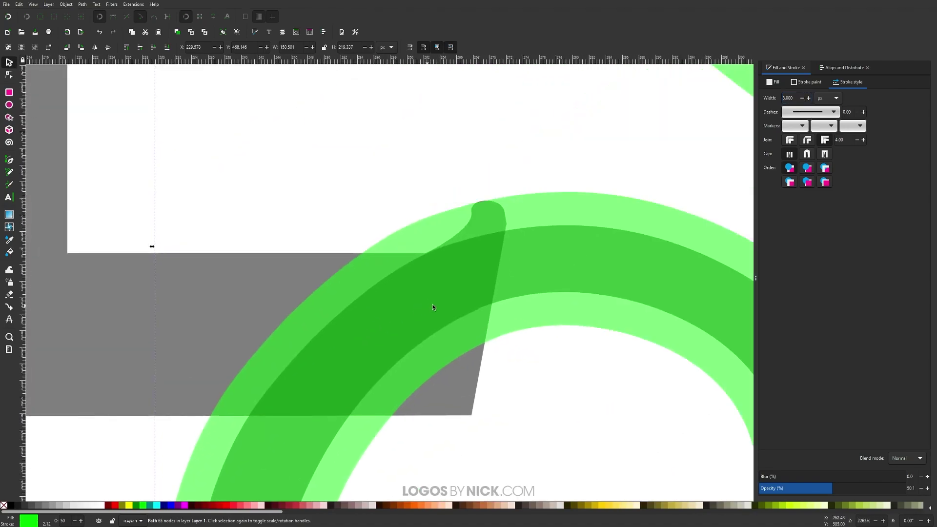
pyautogui.hscroll(-5, 496, 224)
pyautogui.moveTo(811, 99); pyautogui.dragTo(811, 100)
# - Convert the lime S's stroke to a path, ungroup the pieces and merge them into one shape with Union
pyautogui.scroll(-3, 303, 396)
pyautogui.scroll(-1, 416, 314)
pyautogui.scroll(3, 338, 269)
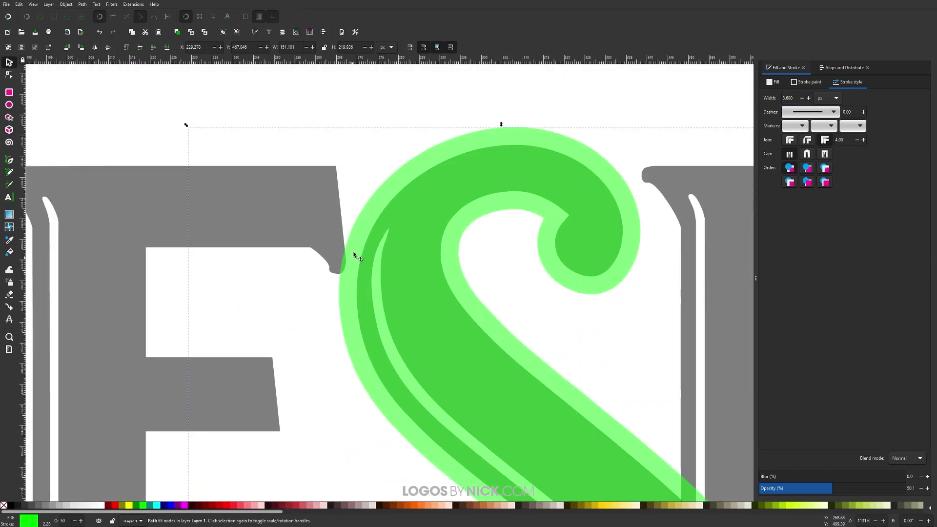
pyautogui.scroll(-4, 324, 324)
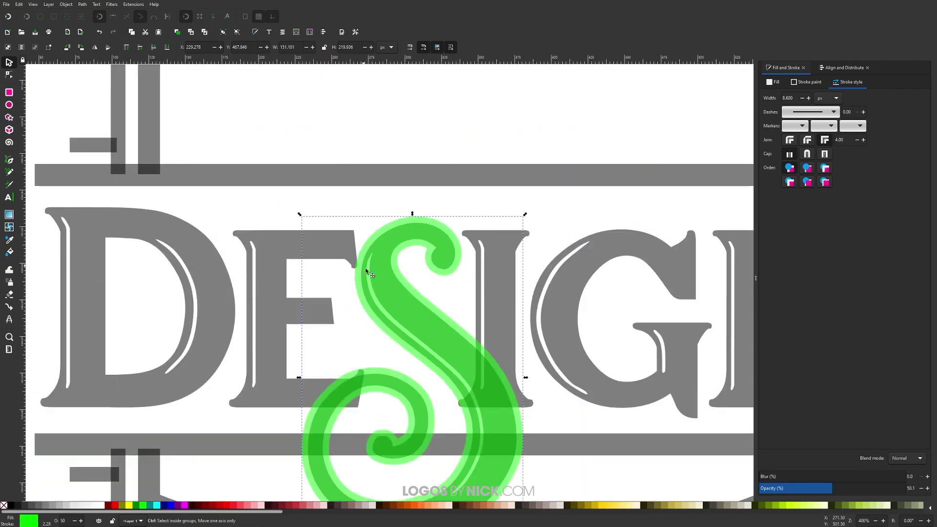
pyautogui.scroll(2, 446, 288)
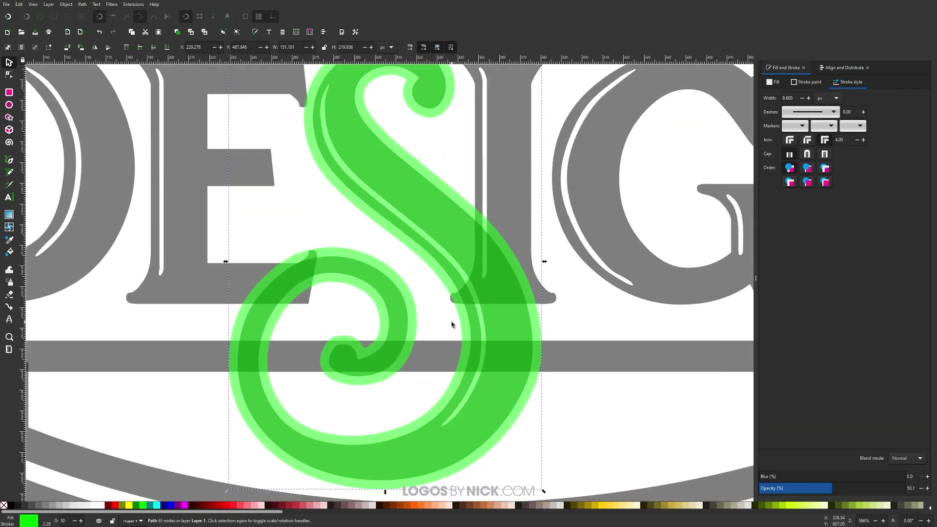
pyautogui.scroll(-2, 452, 325)
pyautogui.scroll(-1, 483, 346)
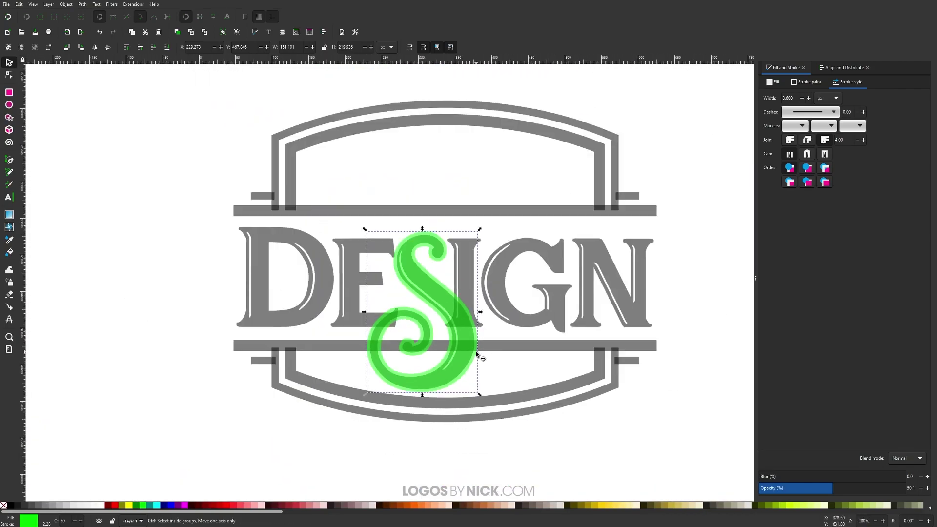
pyautogui.click(73, 5)
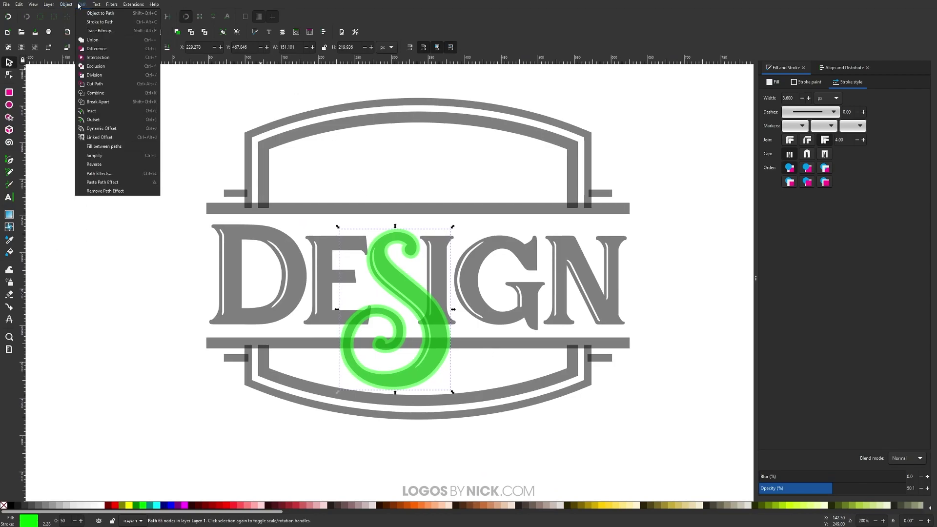
pyautogui.click(74, 66)
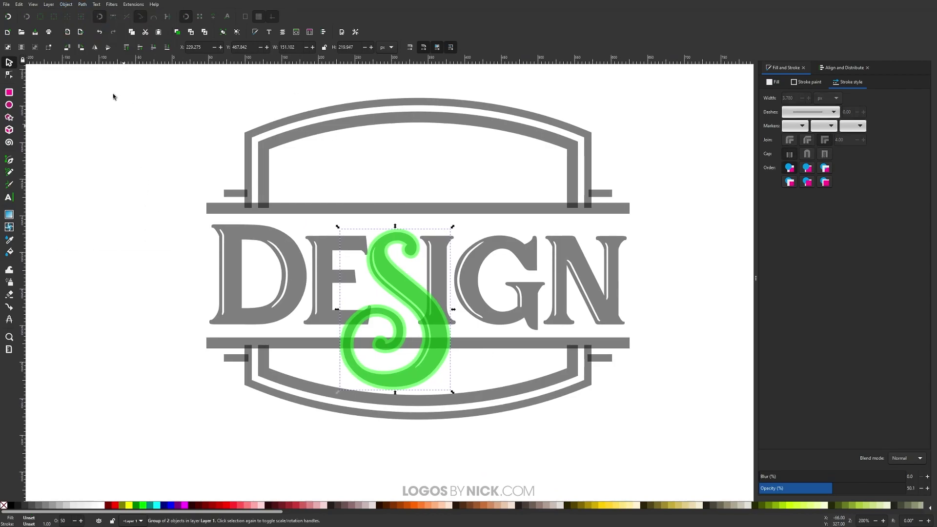
pyautogui.click(64, 4)
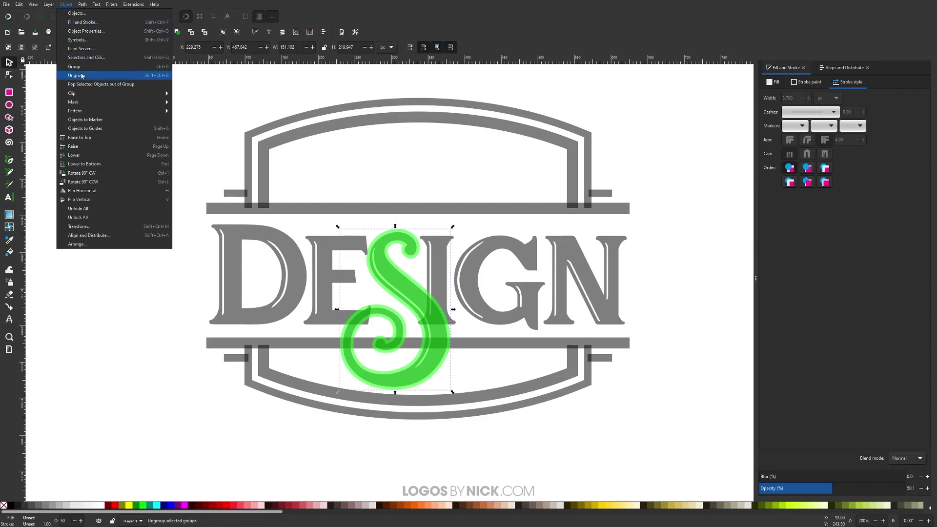
pyautogui.click(81, 76)
pyautogui.click(82, 5)
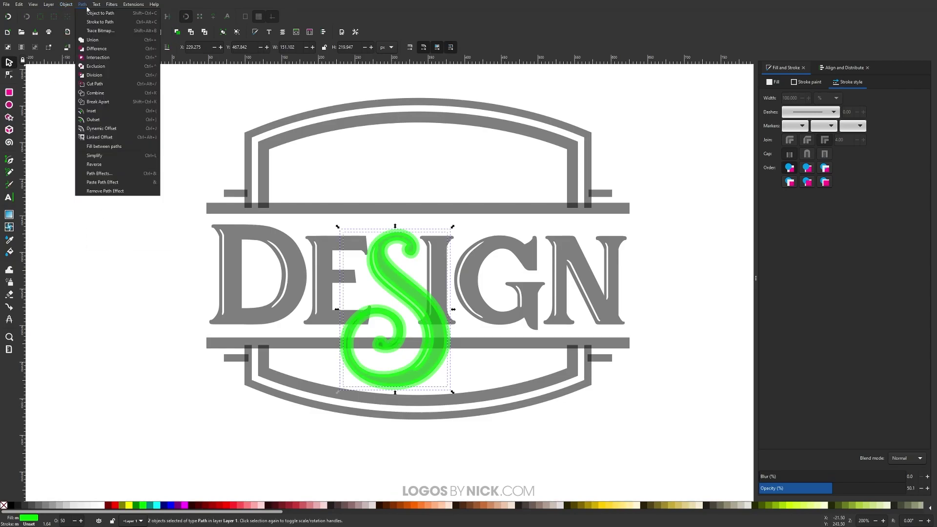
pyautogui.click(87, 45)
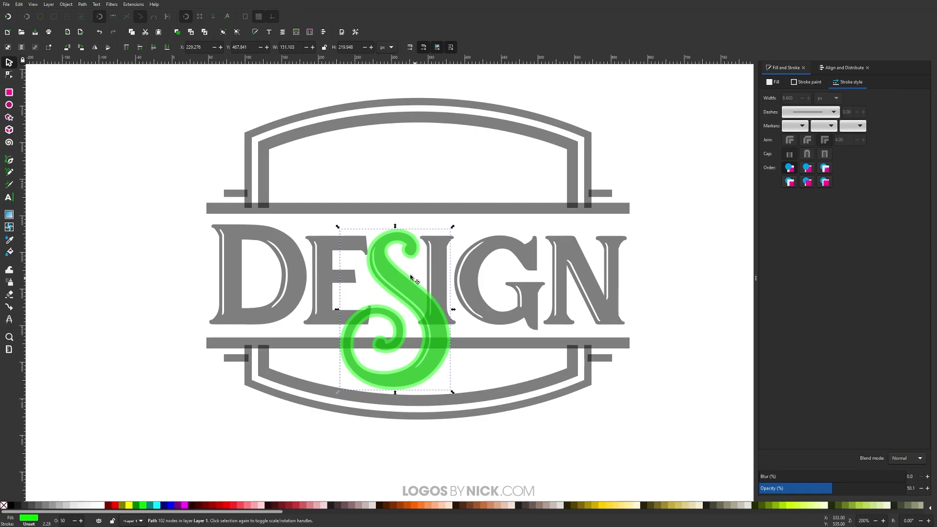
# - Draw a closed teardrop path about 18 by 24 px around the E's upper serif and subtract it from the lime S
pyautogui.scroll(3, 388, 263)
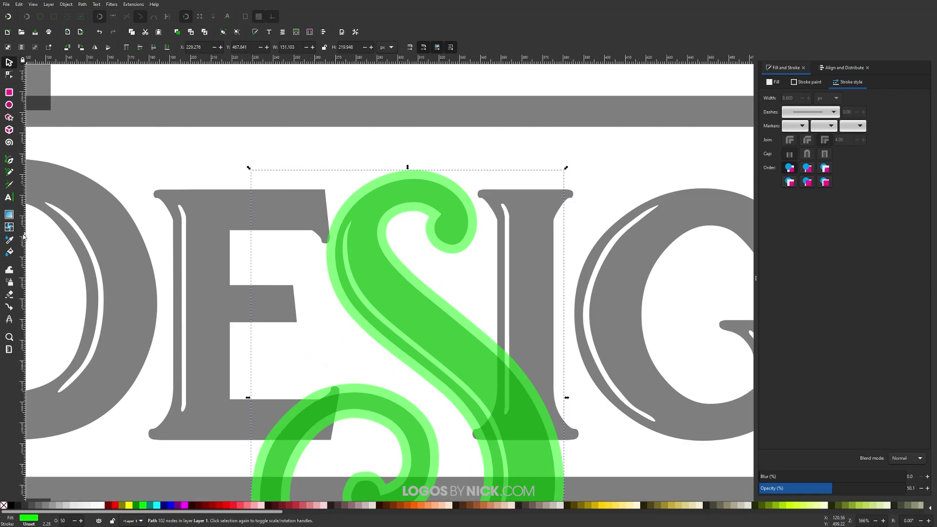
pyautogui.click(9, 161)
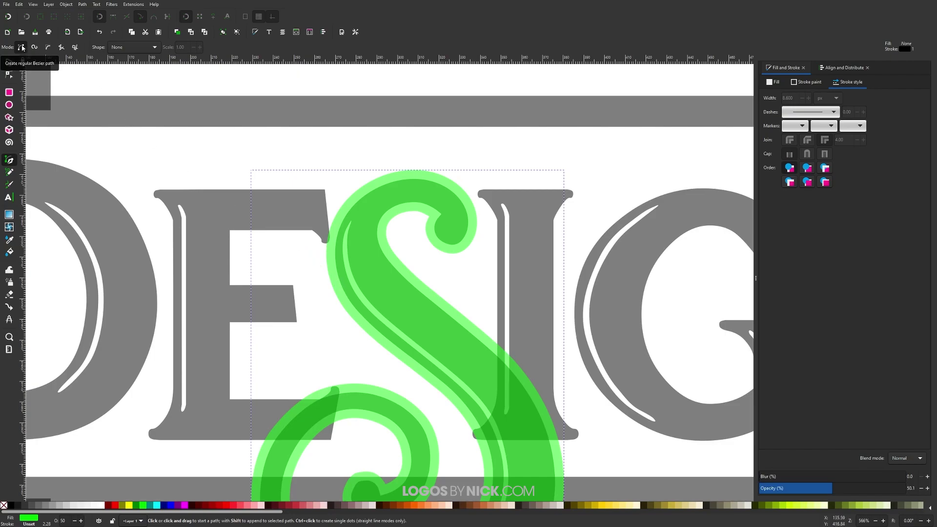
pyautogui.click(330, 206)
pyautogui.moveTo(314, 250); pyautogui.dragTo(318, 252)
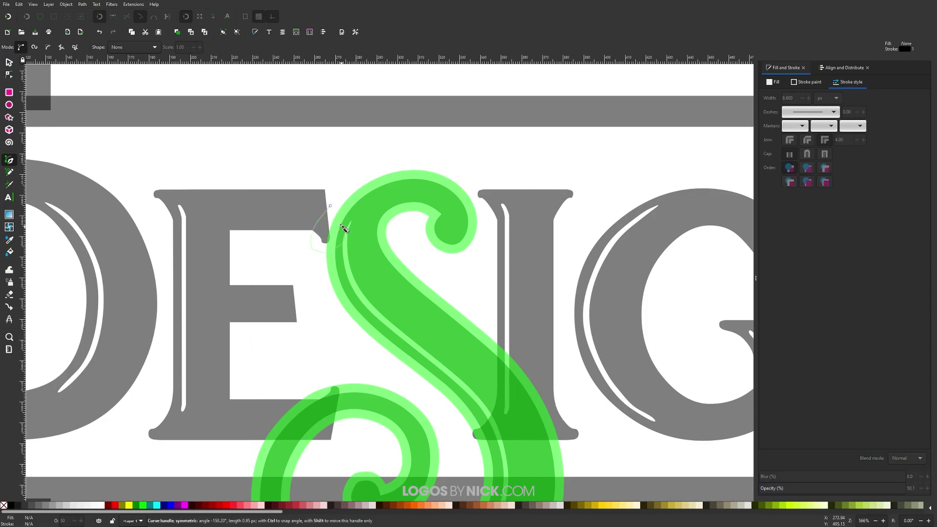
pyautogui.click(331, 207)
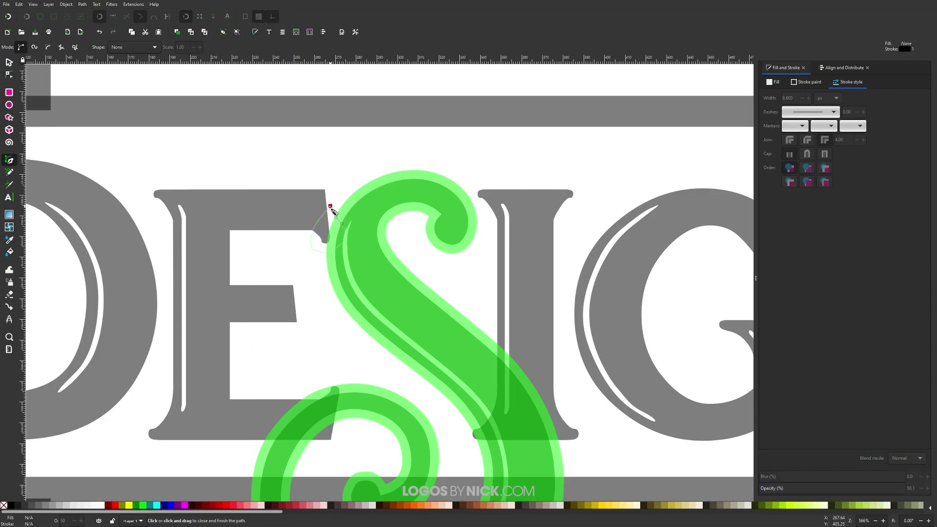
pyautogui.click(8, 62)
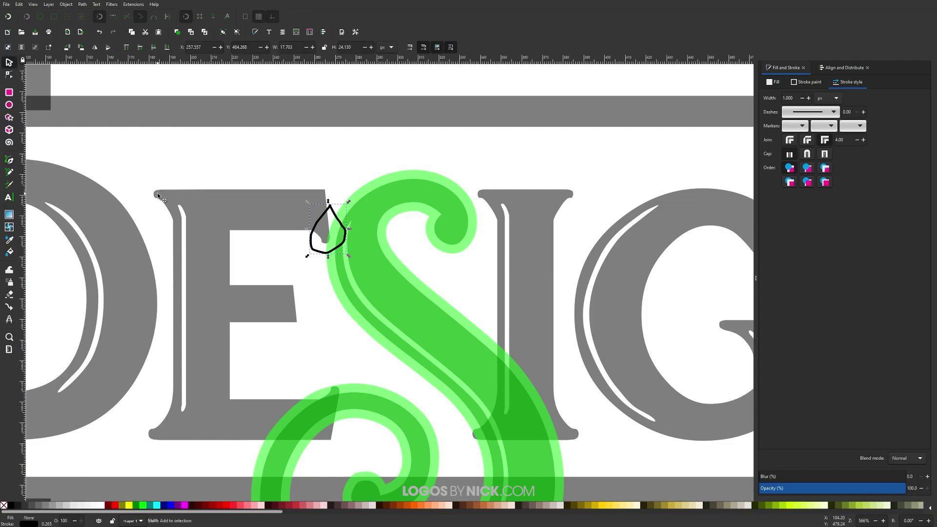
pyautogui.keyDown('shift'); pyautogui.click(375, 217); pyautogui.keyUp('shift')
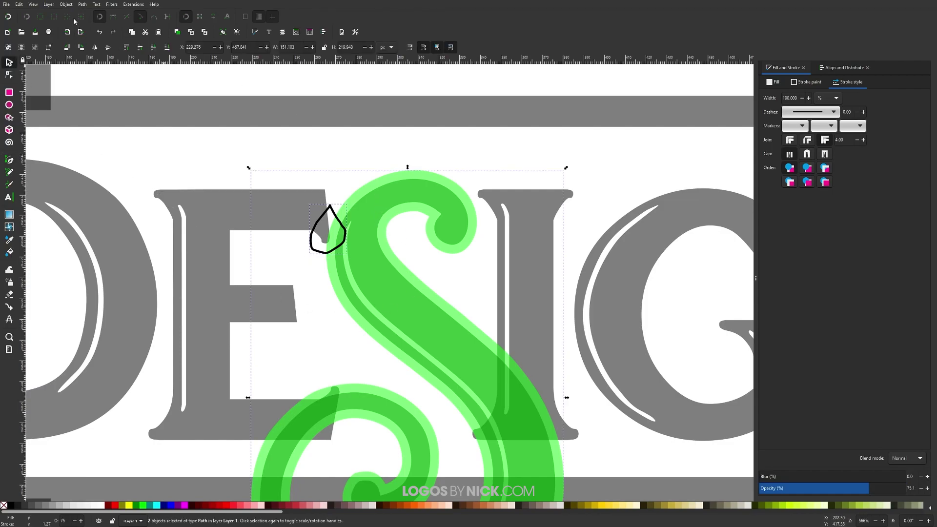
pyautogui.click(82, 4)
pyautogui.click(100, 75)
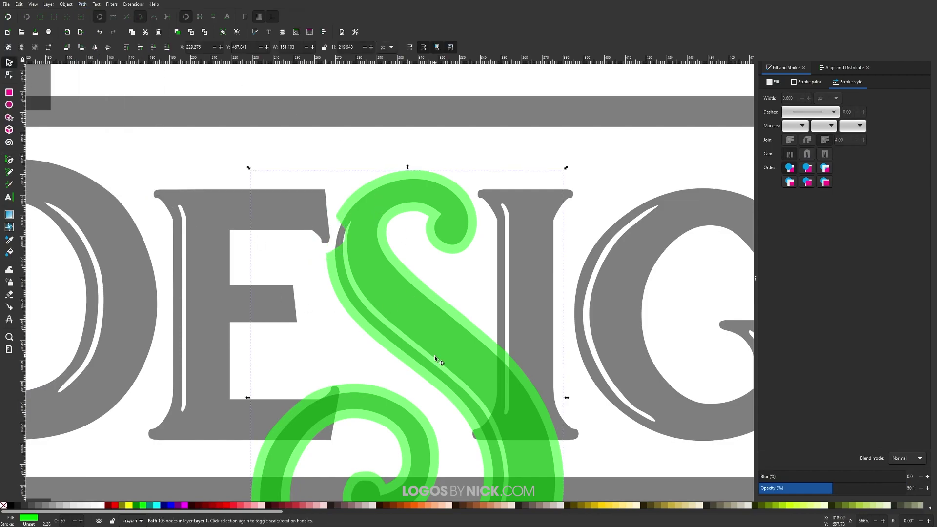
# - Duplicate the lime S and subtract one copy from the letter E with Difference
pyautogui.keyDown('ctrl'); pyautogui.scroll(-1, 370, 283); pyautogui.keyUp('ctrl')
pyautogui.keyDown('ctrl'); pyautogui.scroll(-1, 370, 284); pyautogui.keyUp('ctrl')
pyautogui.scroll(3, 409, 259)
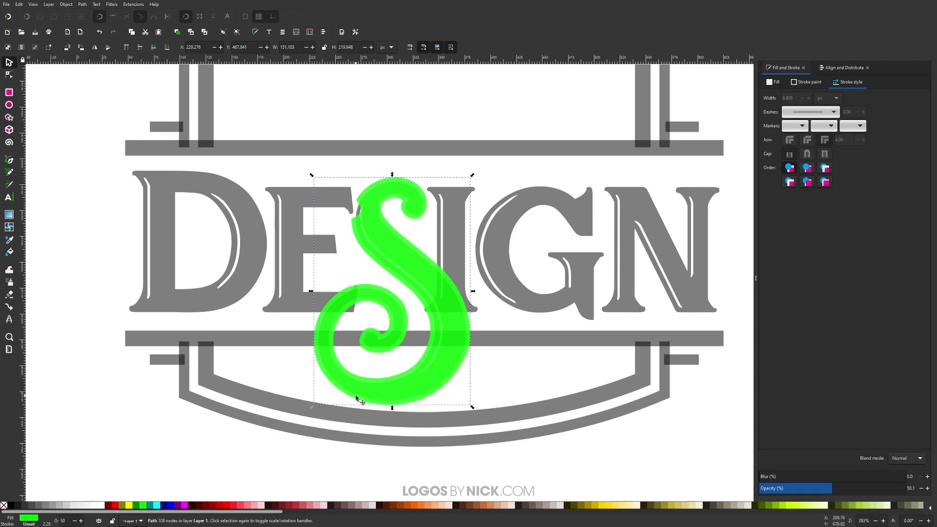
pyautogui.keyDown('shift'); pyautogui.click(295, 224); pyautogui.keyUp('shift')
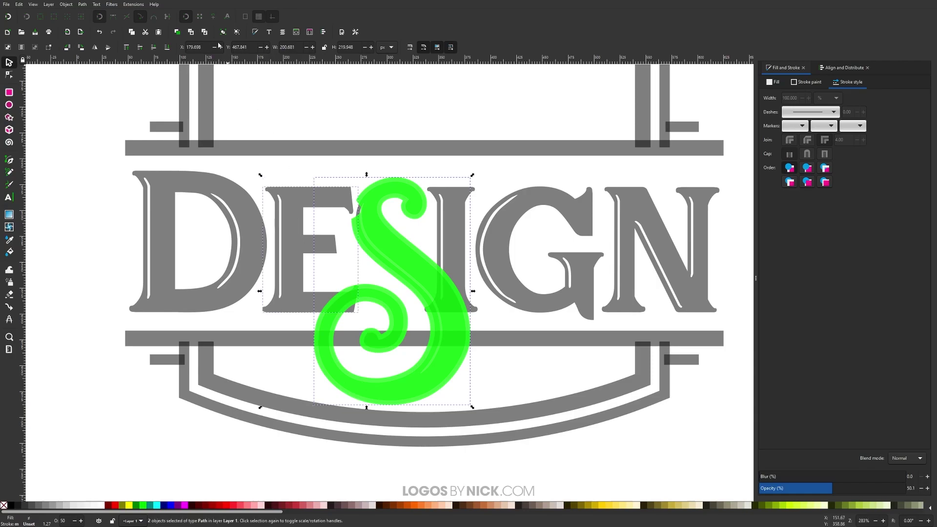
pyautogui.click(82, 4)
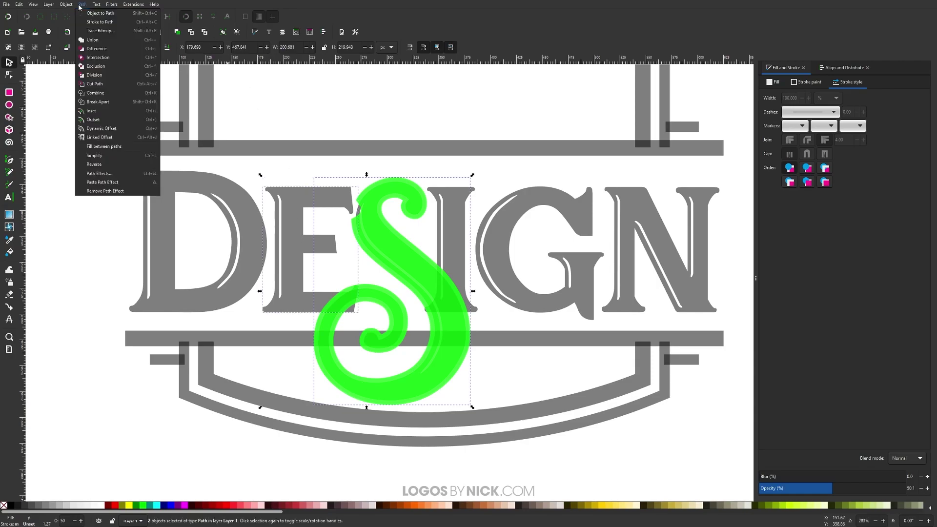
pyautogui.click(94, 49)
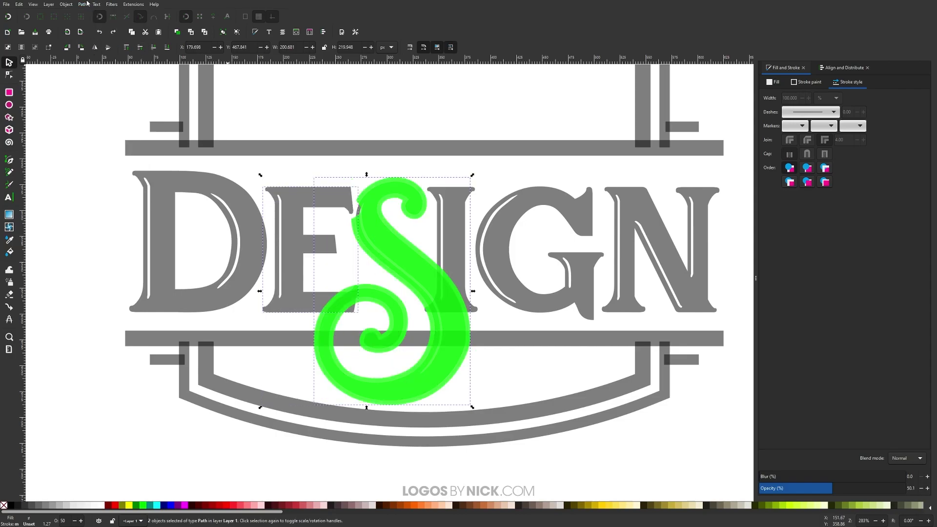
pyautogui.click(82, 4)
pyautogui.click(100, 49)
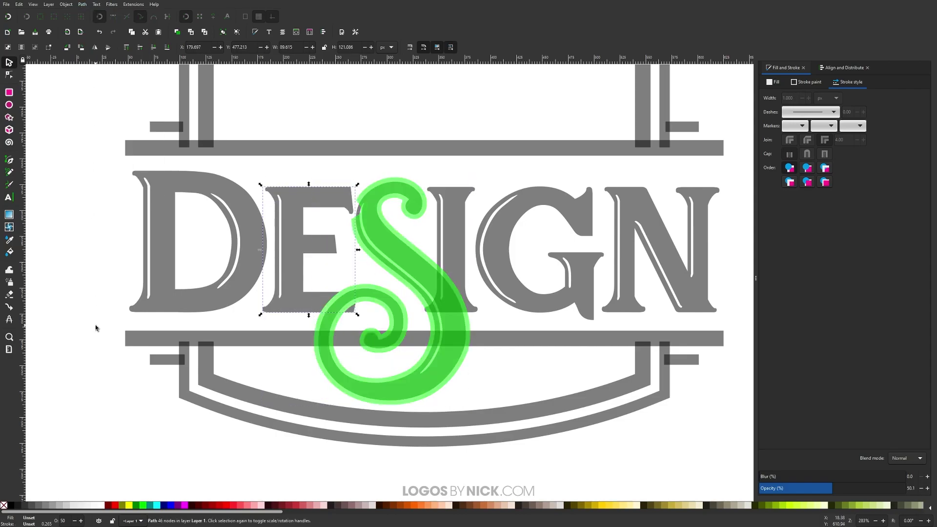
# - Duplicate the lime S again and subtract the copy from the letter I with Difference
pyautogui.press('ctrl')
pyautogui.keyDown('shift'); pyautogui.click(461, 226); pyautogui.keyUp('shift')
pyautogui.click(82, 4)
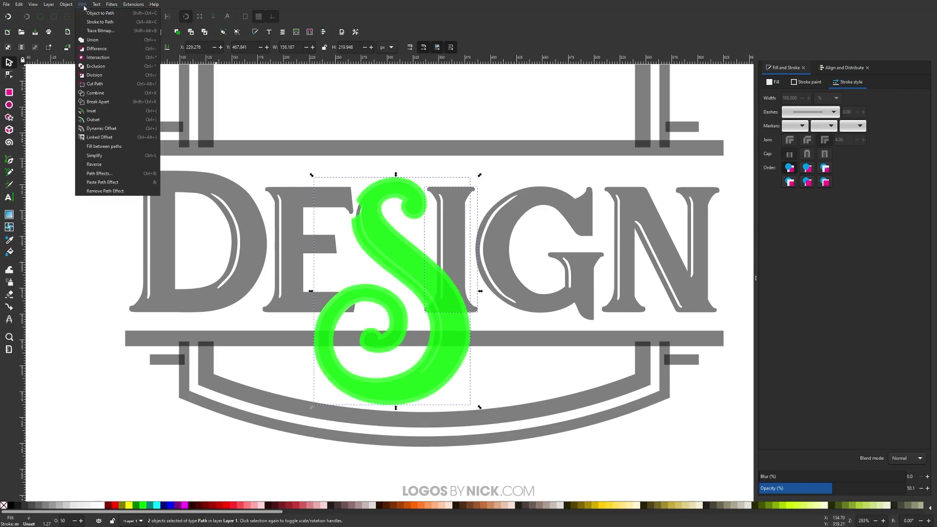
pyautogui.click(97, 49)
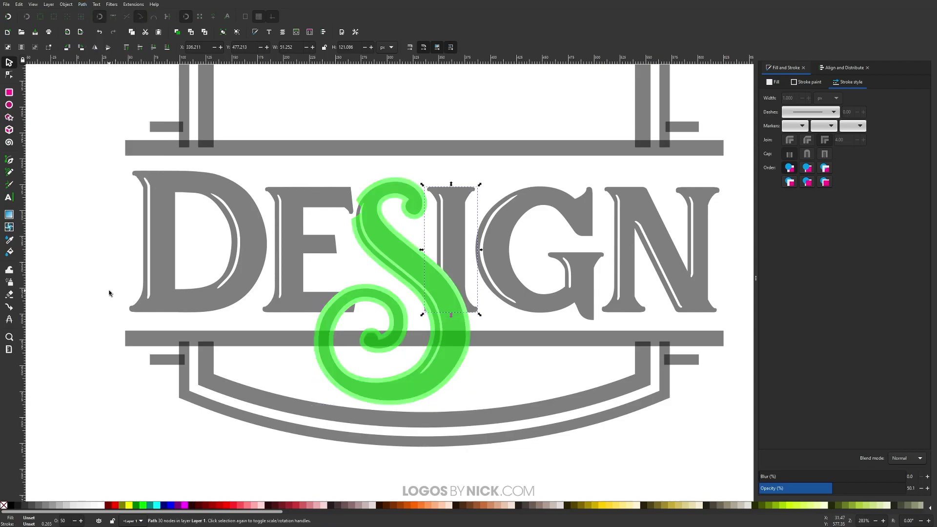
# - Subtract the lime S from the horizontal bar below the letters with Difference
pyautogui.click(372, 291)
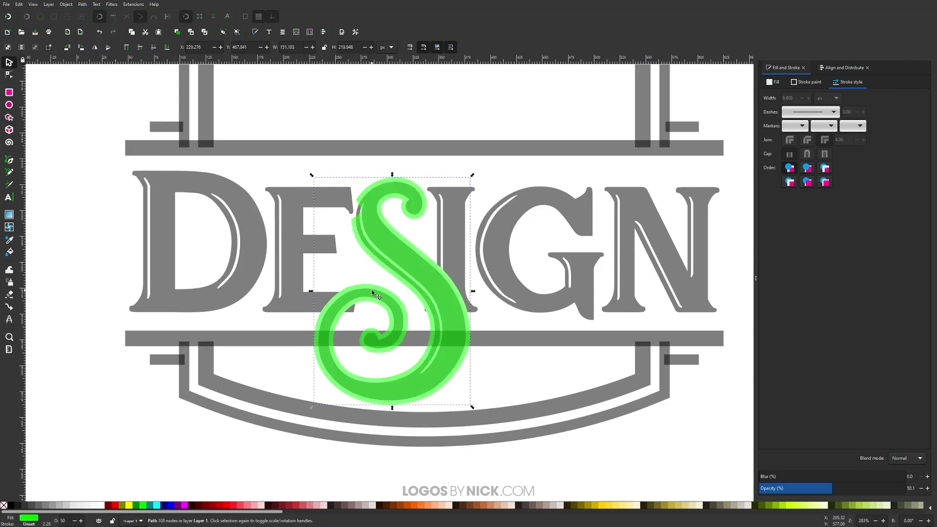
pyautogui.keyDown('shift'); pyautogui.click(265, 340); pyautogui.keyUp('shift')
pyautogui.click(82, 4)
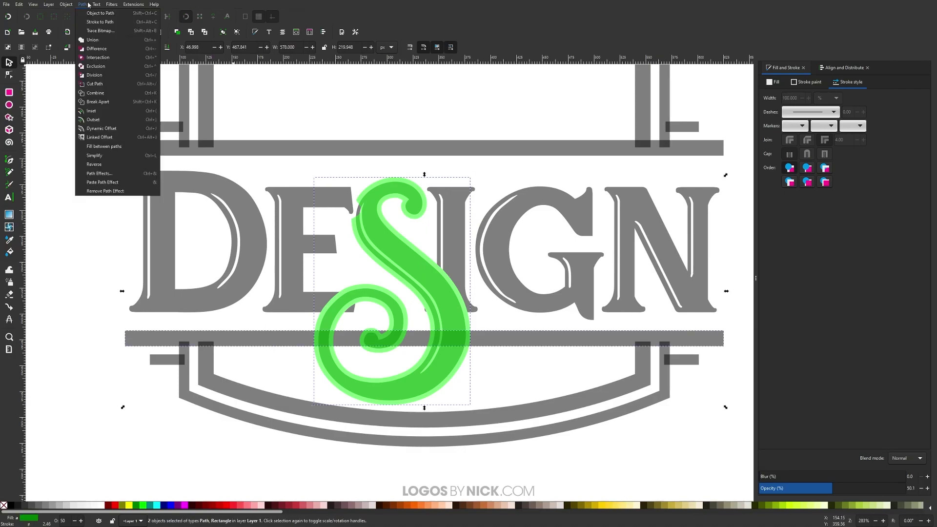
pyautogui.click(98, 49)
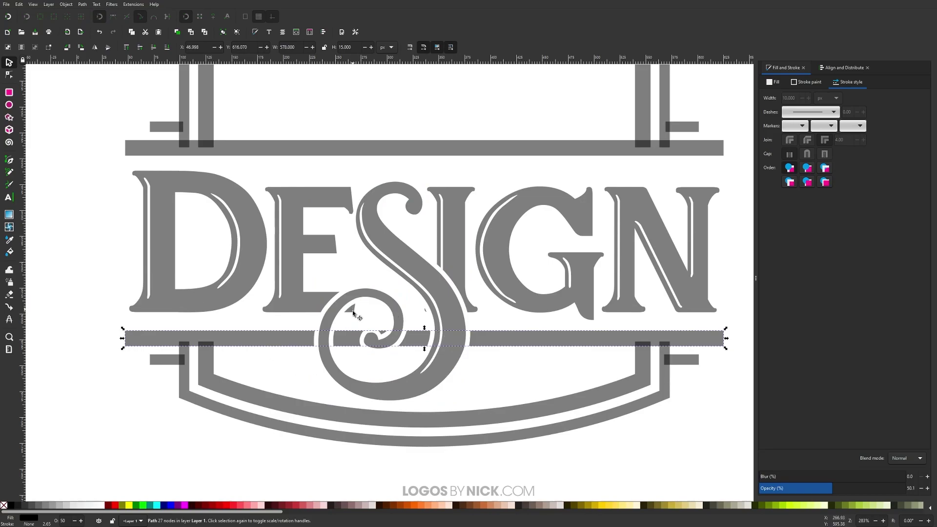
# - Break the lower bar apart and delete the small pieces inside the S, keeping the two long outer segments
pyautogui.press('Escape')
pyautogui.click(260, 341)
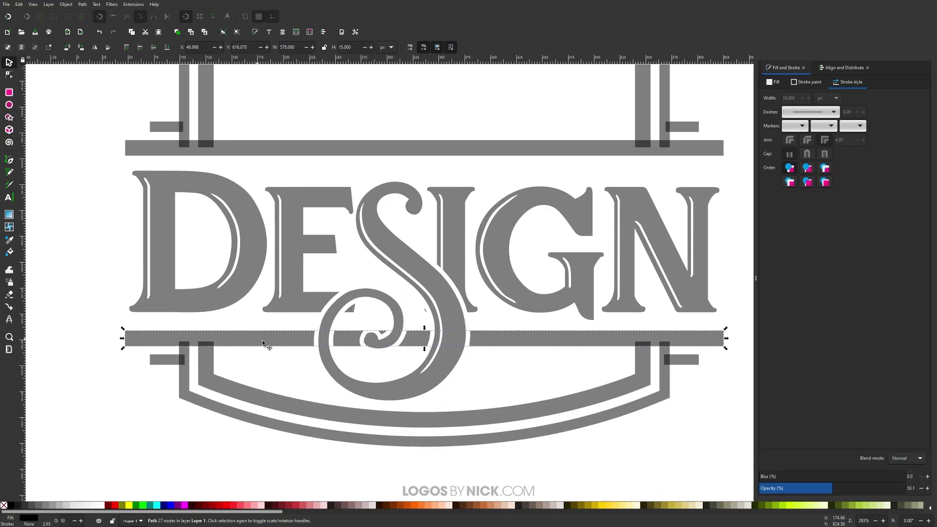
pyautogui.click(82, 4)
pyautogui.click(108, 105)
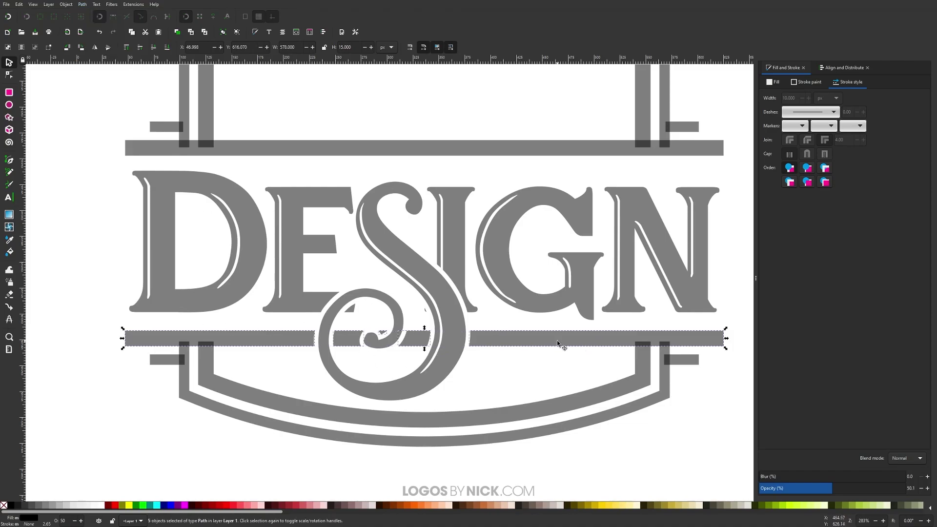
pyautogui.keyDown('shift'); pyautogui.click(245, 338); pyautogui.keyUp('shift')
pyautogui.keyDown('shift'); pyautogui.click(608, 338); pyautogui.keyUp('shift')
pyautogui.press('Delete')
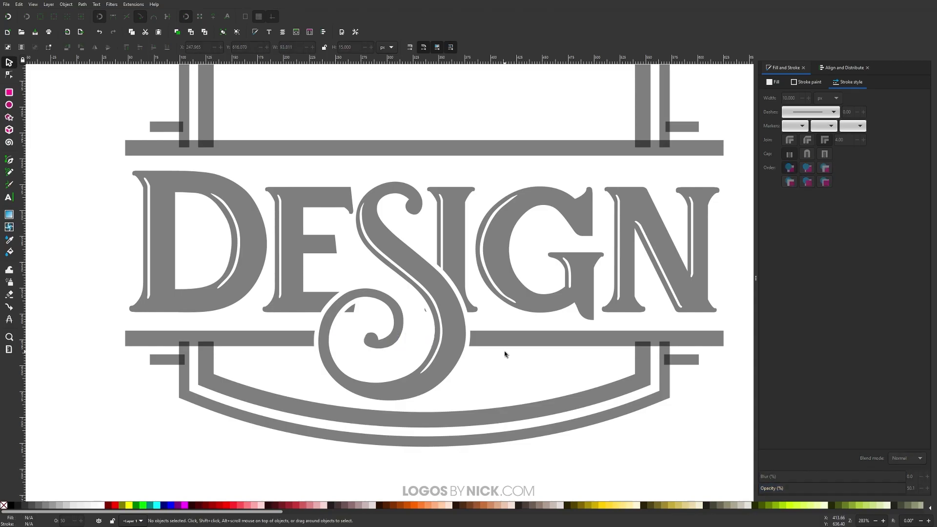
# - Delete the nodes of the stray fragments cut off from the bottoms of the letters E and I
pyautogui.click(279, 297)
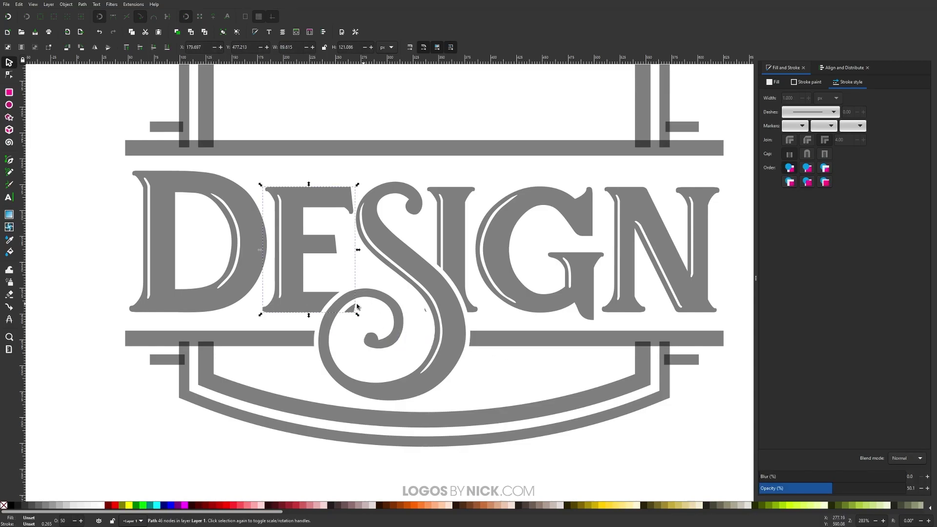
pyautogui.click(9, 75)
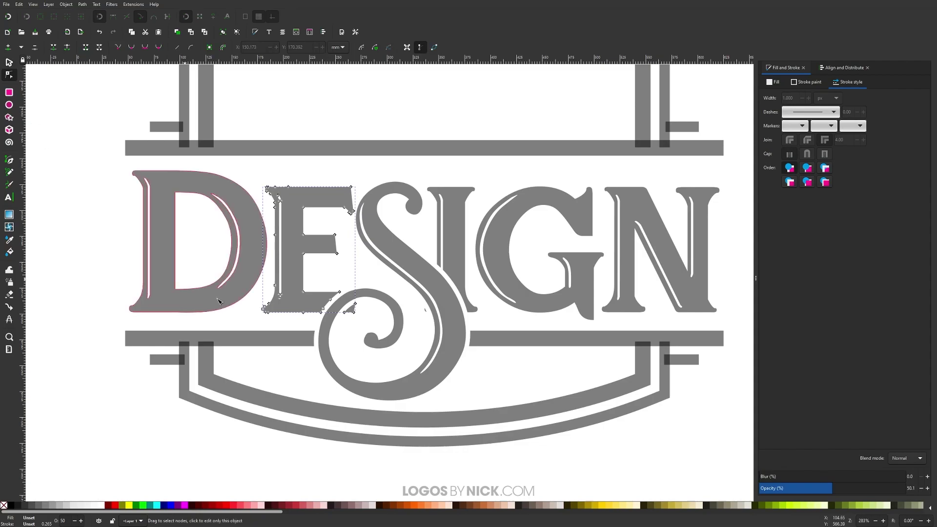
pyautogui.moveTo(365, 323); pyautogui.dragTo(345, 307)
pyautogui.press('Delete')
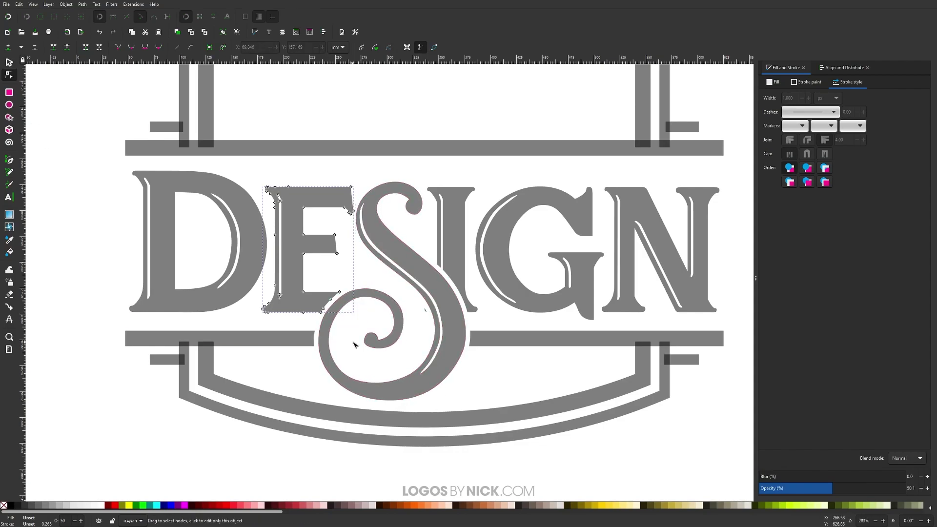
pyautogui.click(447, 244)
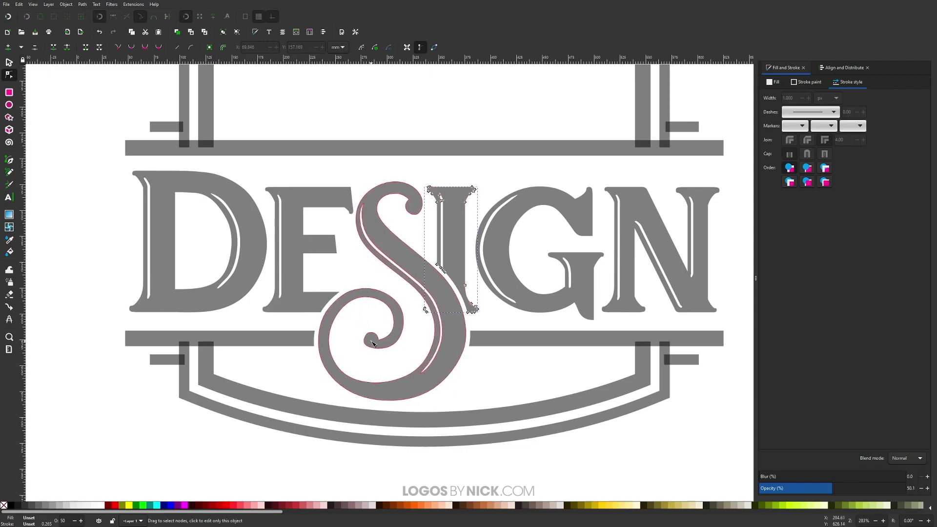
pyautogui.moveTo(415, 302); pyautogui.dragTo(434, 323)
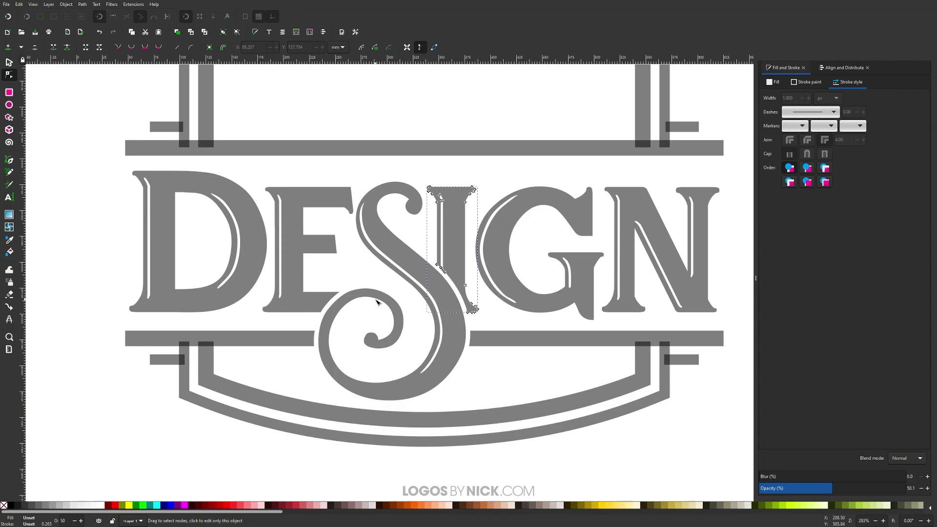
pyautogui.click(9, 63)
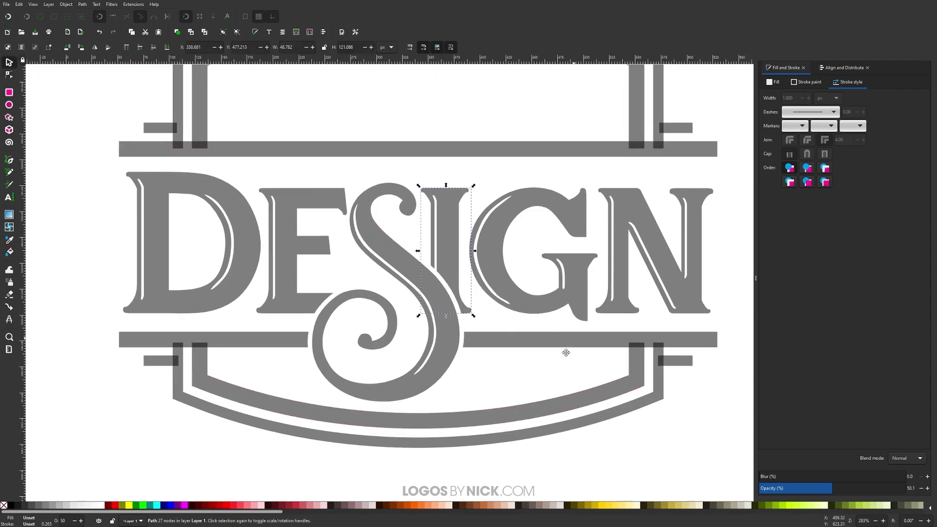
# - Select the entire badge, set its opacity to 100% and move it up and slightly left
pyautogui.press('1')
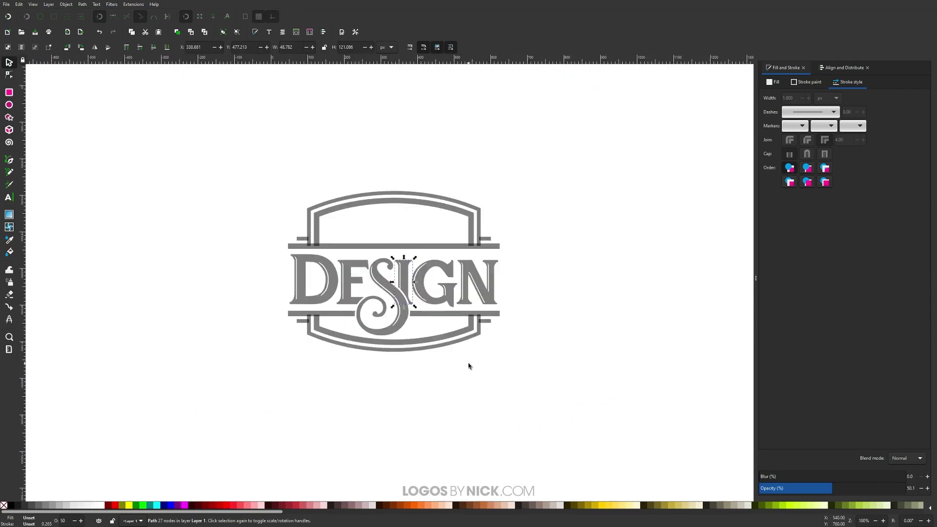
pyautogui.moveTo(469, 366); pyautogui.dragTo(508, 424)
pyautogui.moveTo(593, 451); pyautogui.dragTo(246, 197)
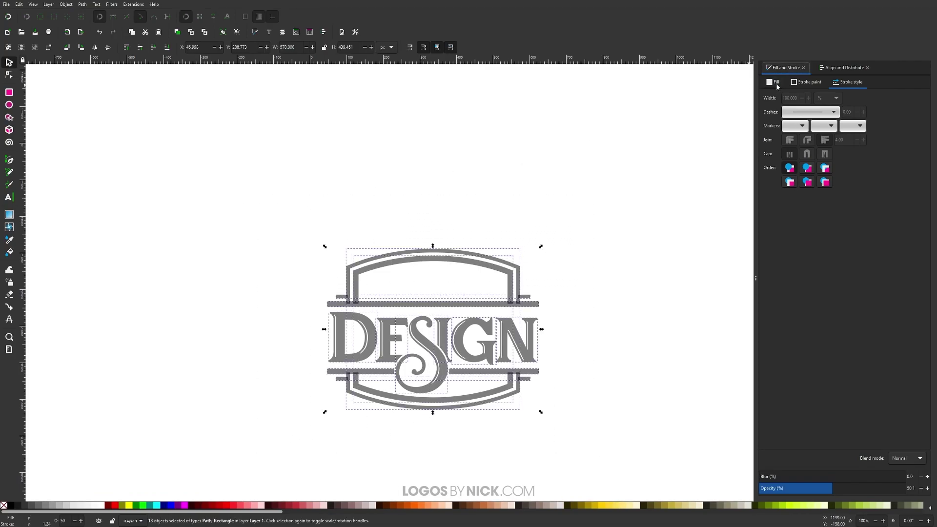
pyautogui.click(776, 83)
pyautogui.moveTo(836, 491); pyautogui.dragTo(935, 486)
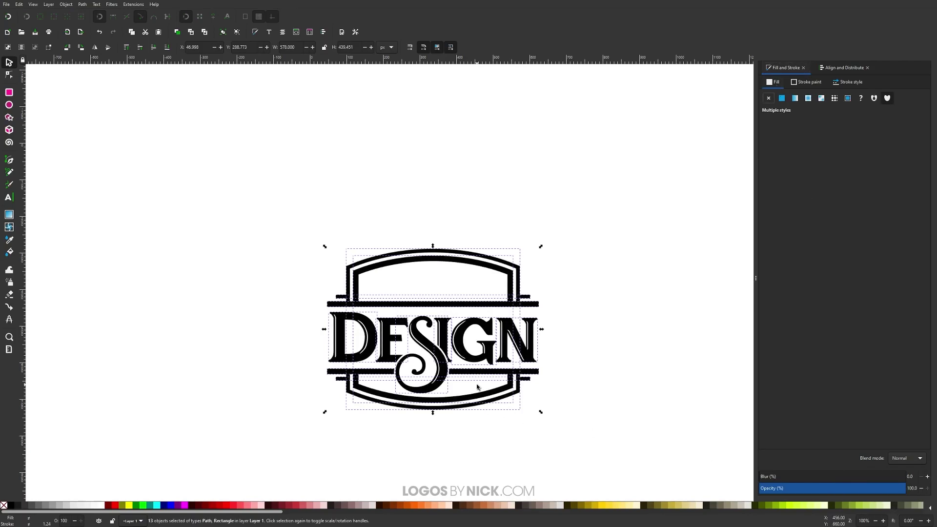
pyautogui.moveTo(490, 375); pyautogui.dragTo(465, 320)
pyautogui.click(492, 415)
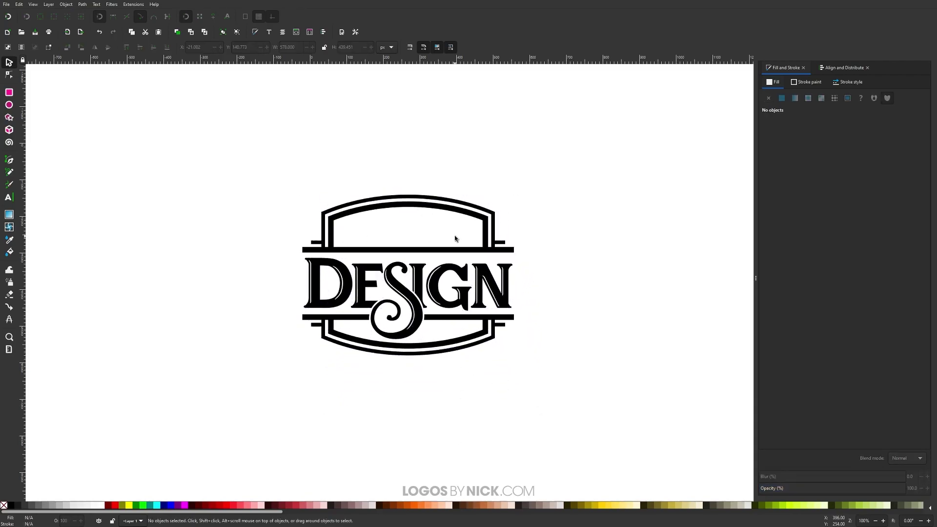
# - Add the text "VINTAGE LOGO" inside the upper part of the frame
pyautogui.click(8, 199)
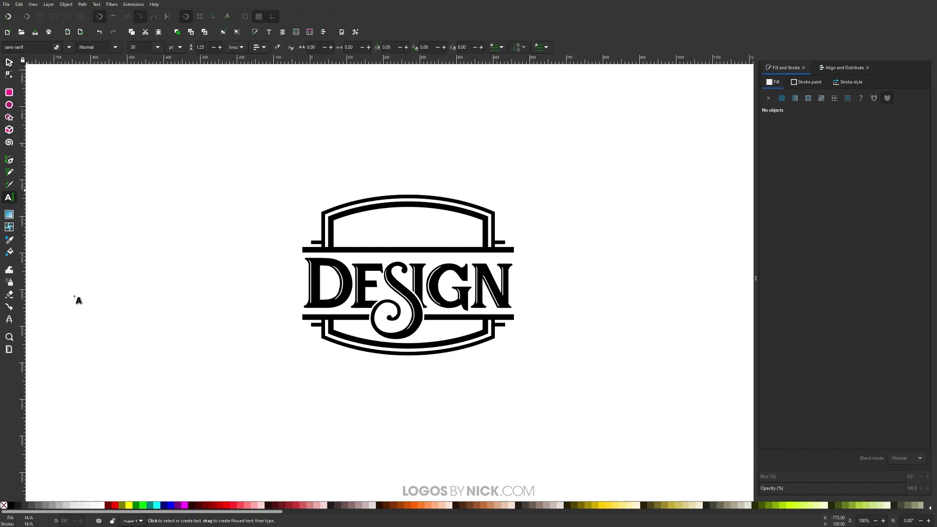
pyautogui.click(351, 232)
pyautogui.write('VINTAGE LOGO')
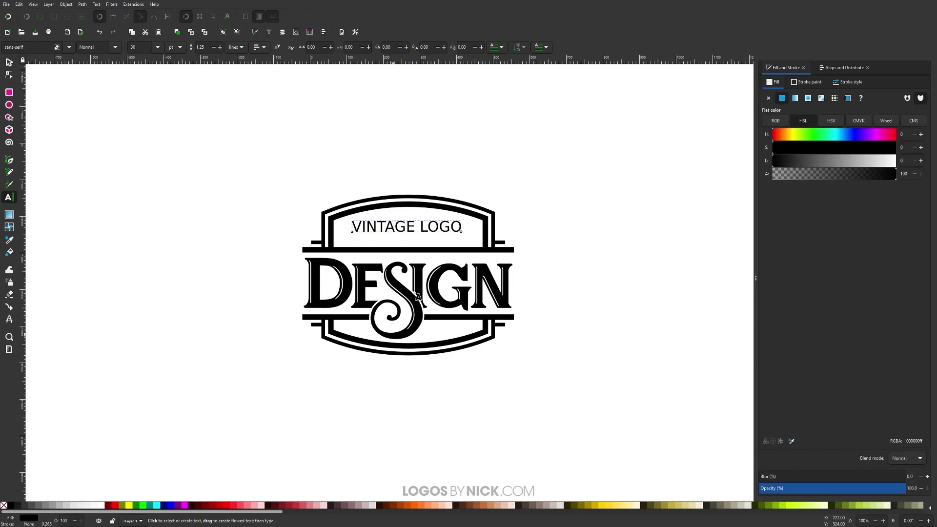
# - Set the VINTAGE LOGO text in Montserrat Heavy, close the font settings and widen the canvas area
pyautogui.click(97, 5)
pyautogui.click(106, 14)
pyautogui.write('MONTS')
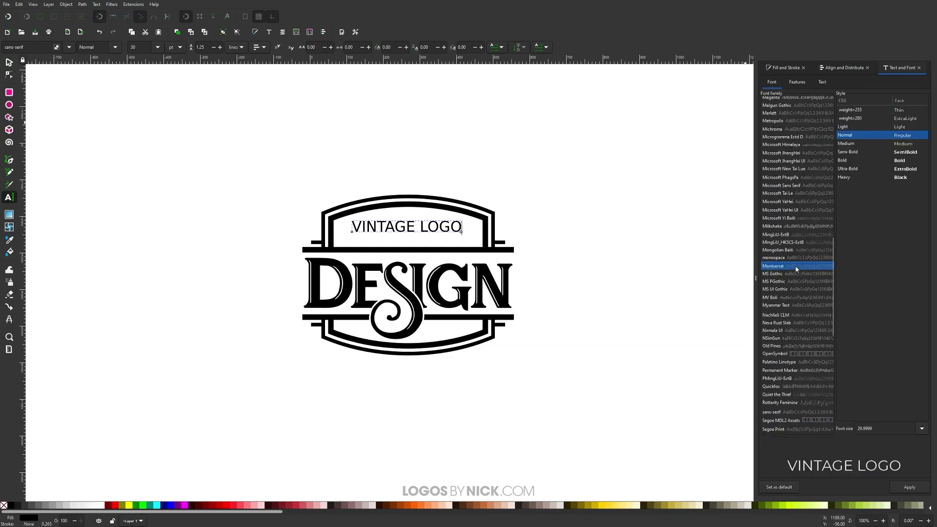
pyautogui.click(880, 179)
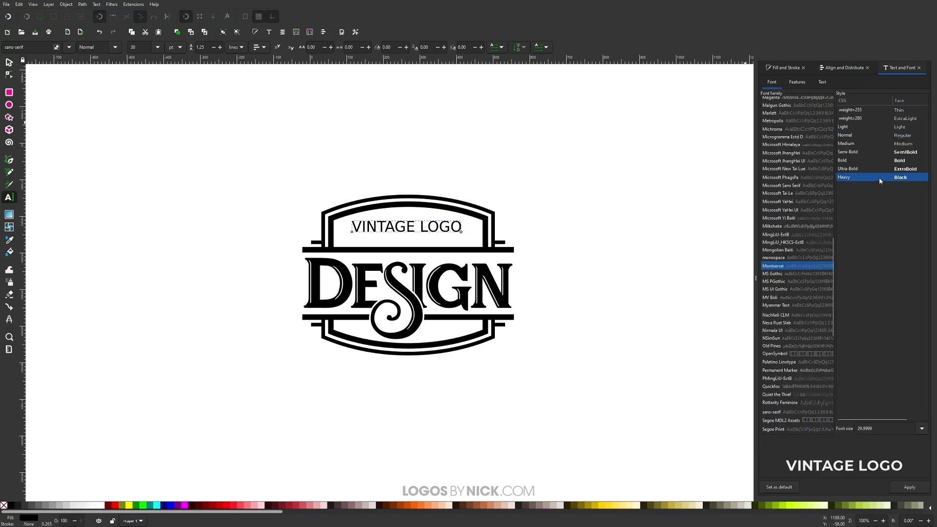
pyautogui.click(909, 487)
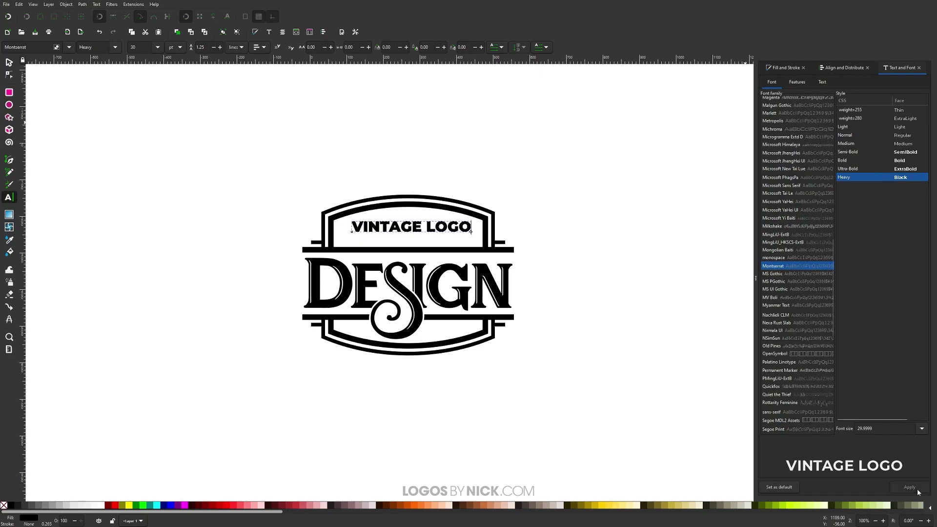
pyautogui.click(920, 68)
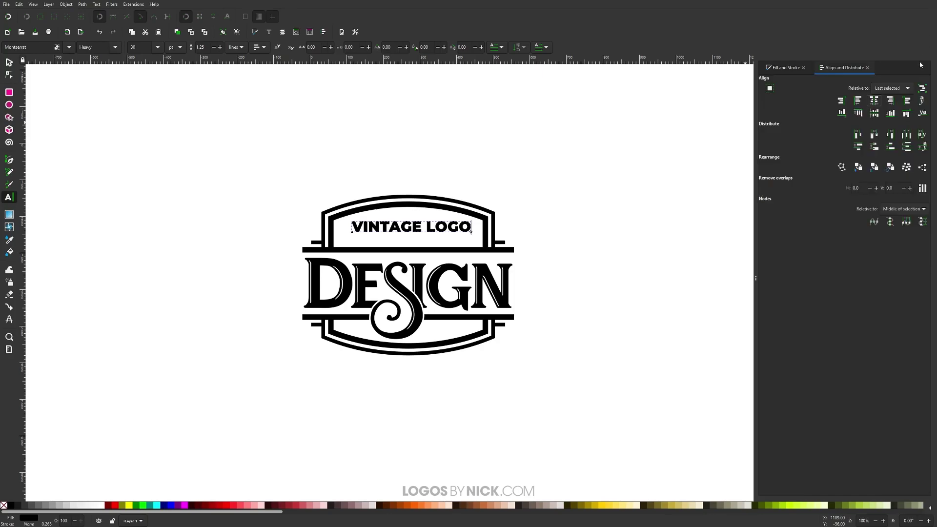
pyautogui.moveTo(756, 278); pyautogui.dragTo(788, 278)
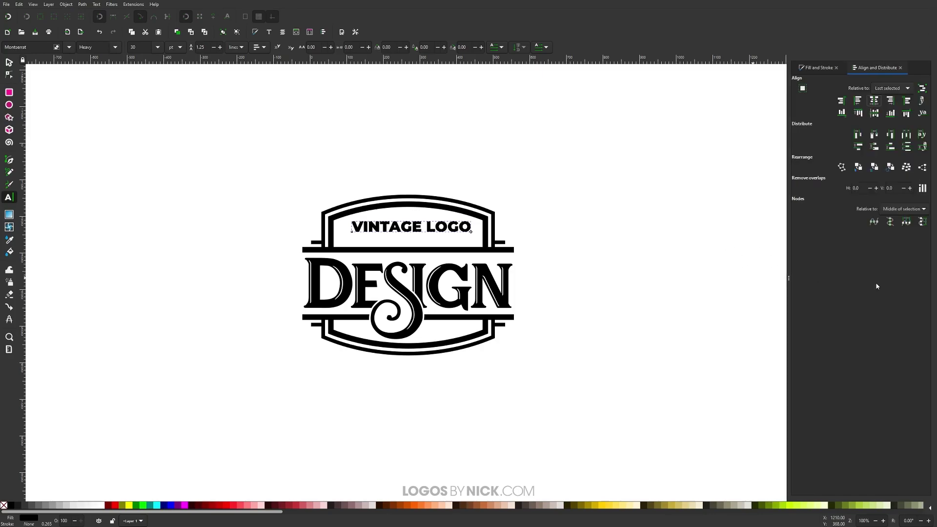
# - Scale the VINTAGE LOGO text down to about 26 px tall and place it just above the upper bar
pyautogui.click(9, 62)
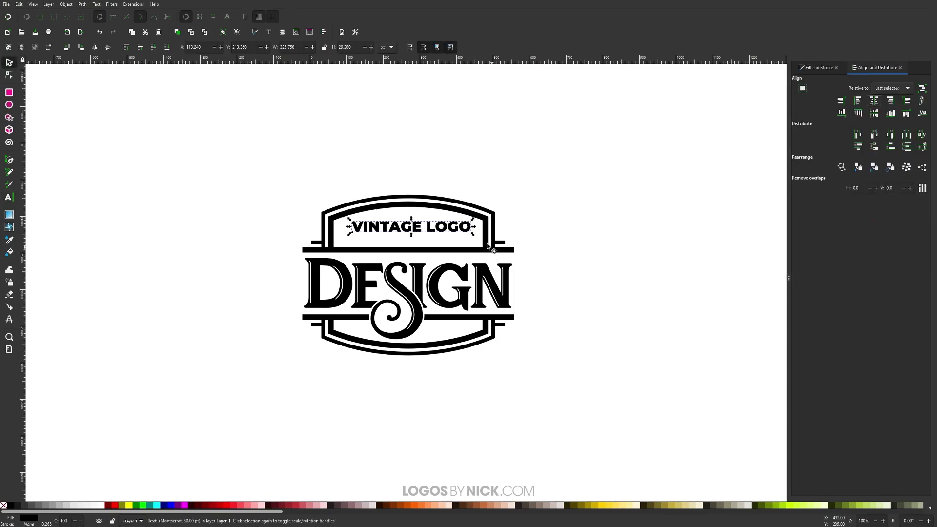
pyautogui.moveTo(463, 229); pyautogui.dragTo(425, 245)
pyautogui.keyDown('ctrl'); pyautogui.scroll(1, 466, 248); pyautogui.keyUp('ctrl')
pyautogui.click(458, 235)
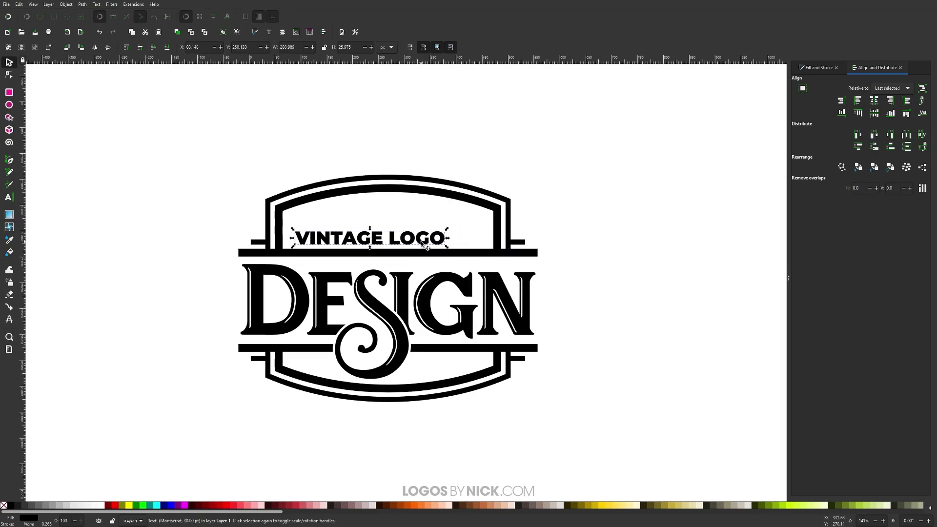
# - Set the VINTAGE LOGO text's letter spacing to 7 px
pyautogui.click(11, 200)
pyautogui.click(370, 239)
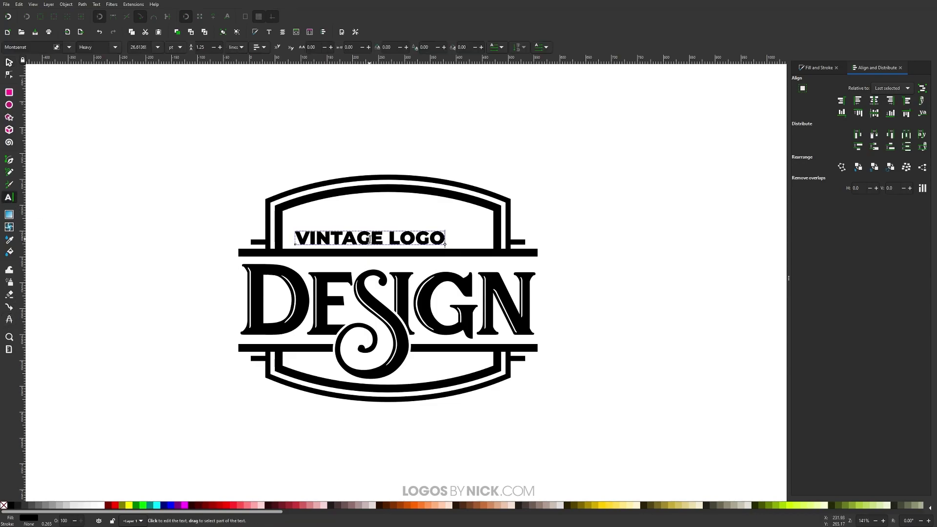
pyautogui.click(314, 47)
pyautogui.write('10')
pyautogui.press('Return')
pyautogui.click(313, 47)
pyautogui.write('7')
pyautogui.press('Return')
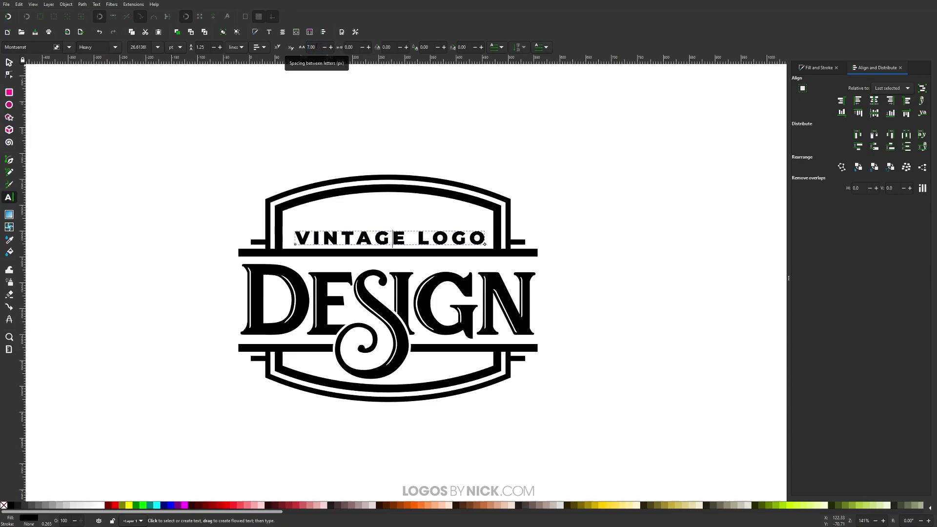
pyautogui.click(9, 62)
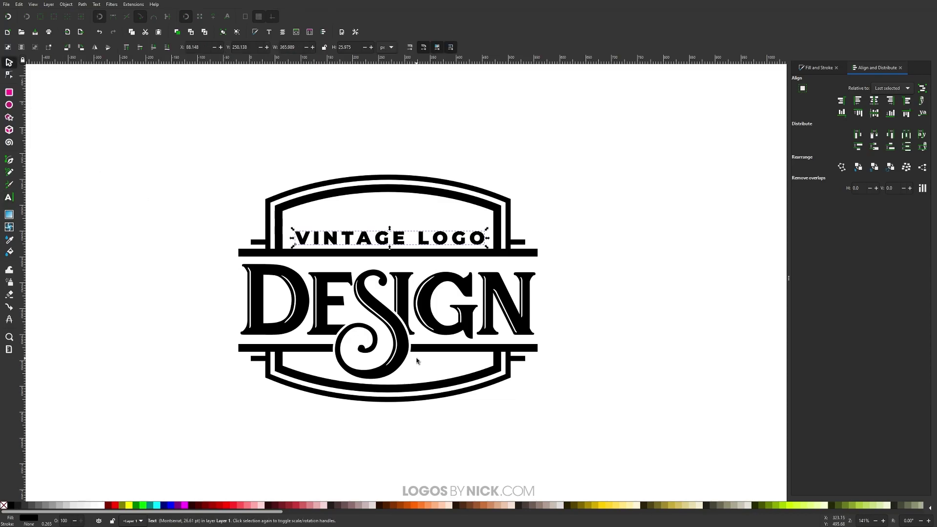
# - Centre the VINTAGE LOGO text horizontally on the inner frame
pyautogui.keyDown('shift'); pyautogui.click(396, 190); pyautogui.keyUp('shift')
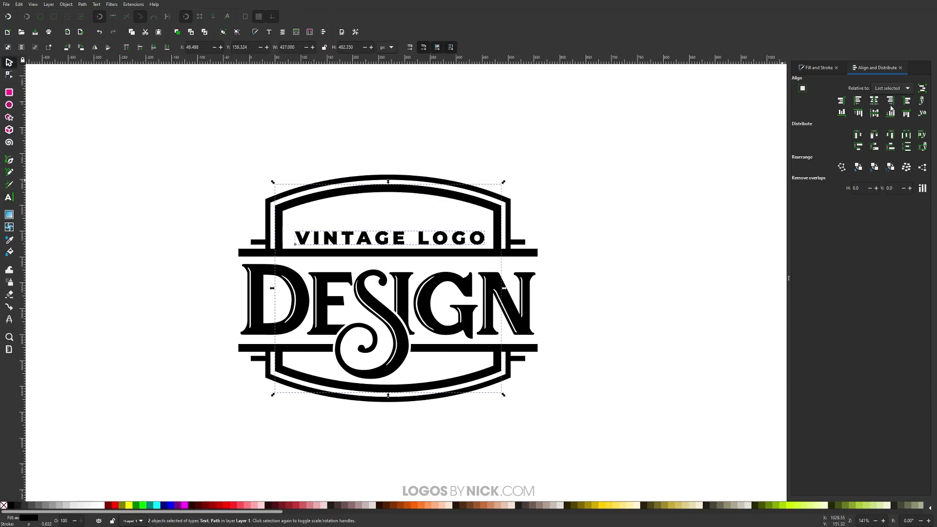
pyautogui.click(874, 101)
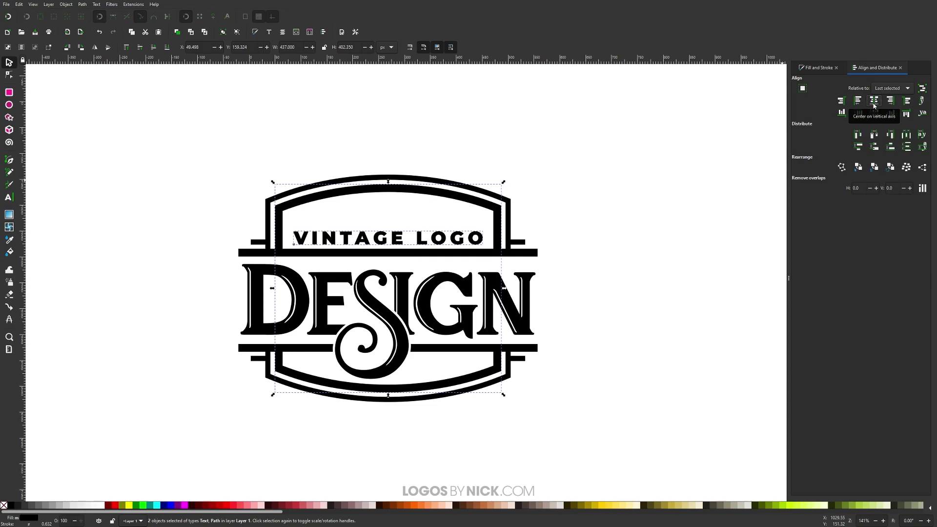
pyautogui.click(730, 214)
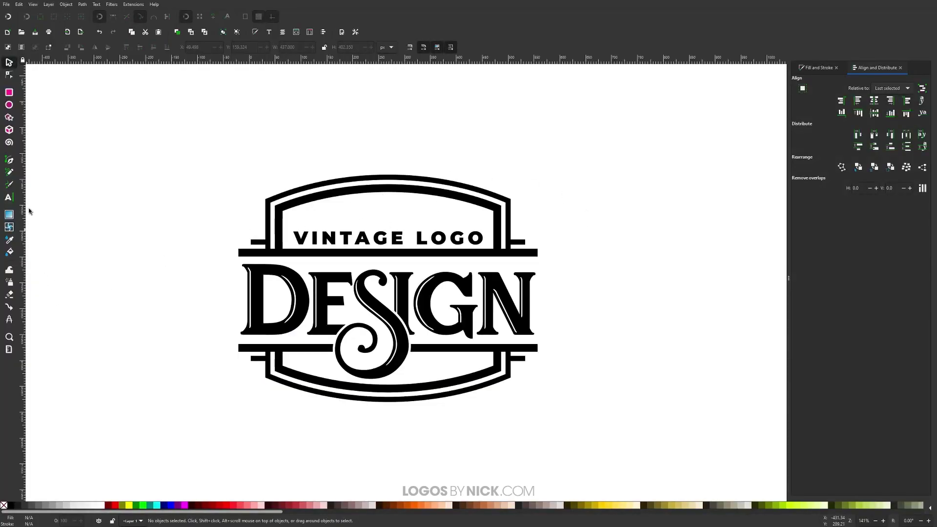
# - Create a black five-pointed star without stroke, about 36 px wide, and place it centrally above the VINTAGE LOGO text
pyautogui.click(8, 117)
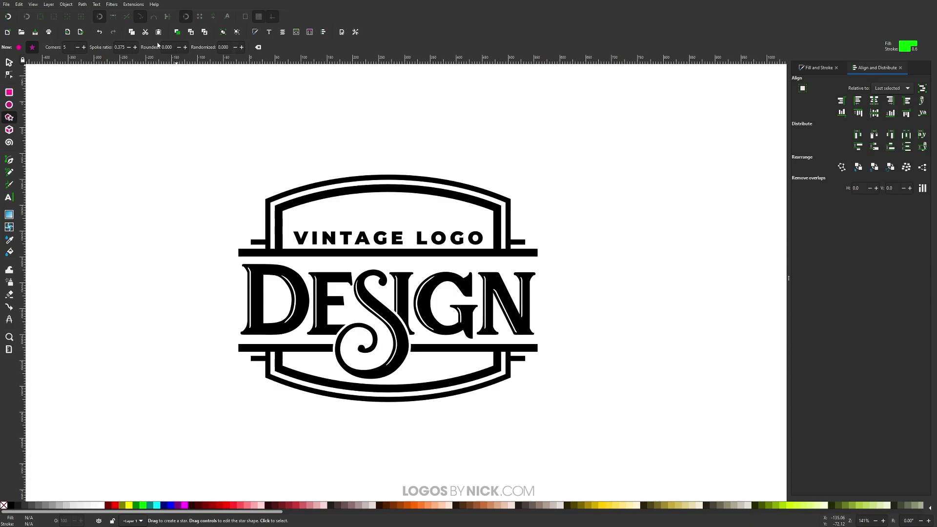
pyautogui.moveTo(384, 216); pyautogui.dragTo(388, 157)
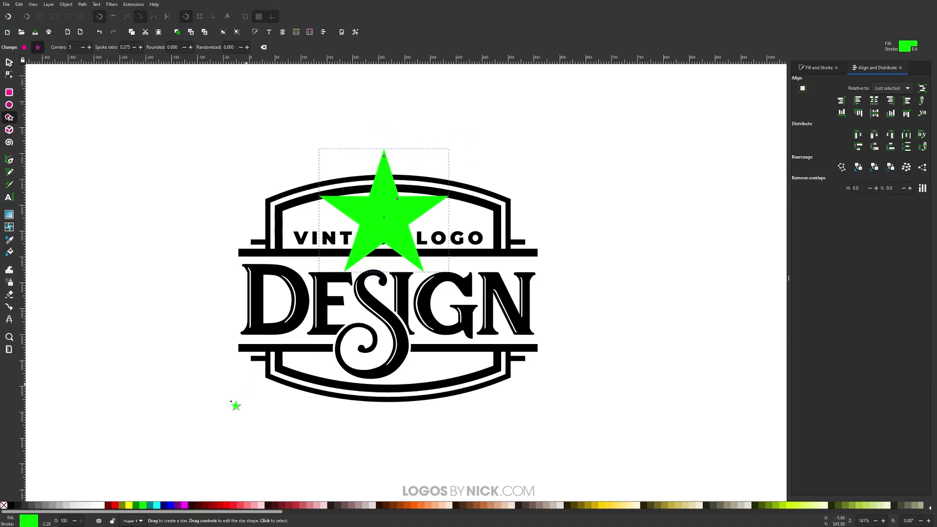
pyautogui.keyDown('shift'); pyautogui.click(4, 505); pyautogui.keyUp('shift')
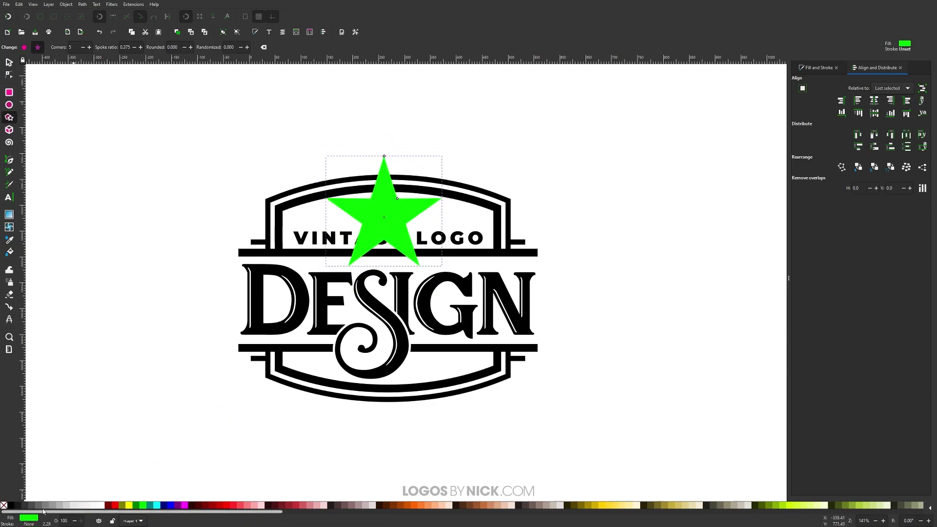
pyautogui.click(11, 505)
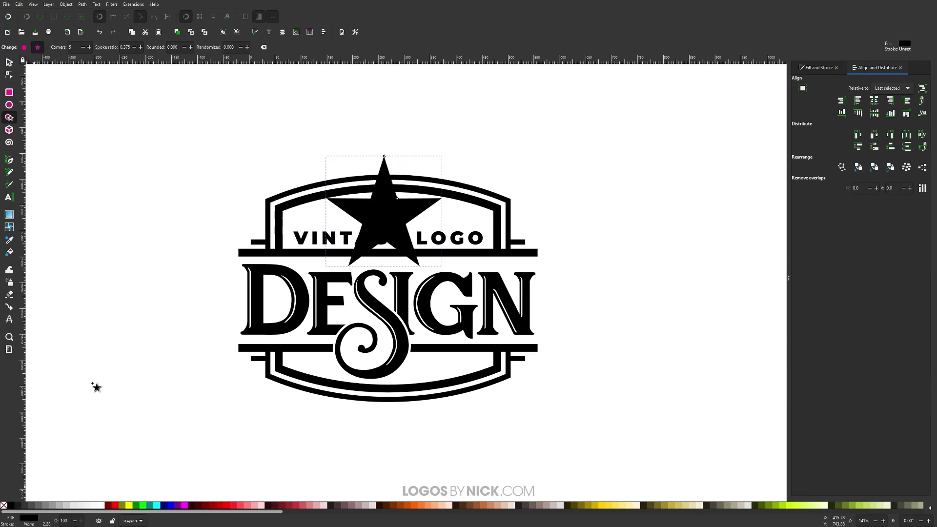
pyautogui.click(9, 63)
pyautogui.moveTo(442, 211); pyautogui.dragTo(395, 215)
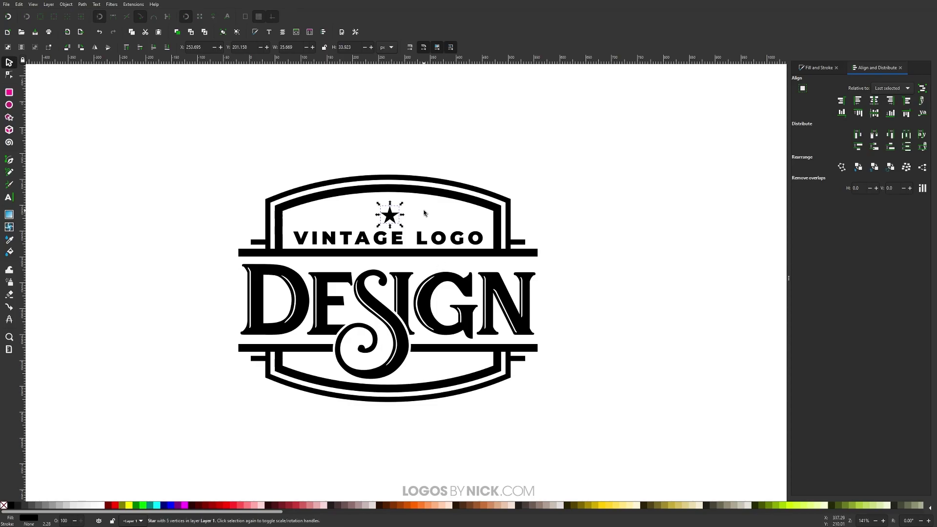
# - Duplicate the star into a smaller copy on each side of it and select all three stars
pyautogui.hotkey('ctrl', 'd')
pyautogui.moveTo(395, 218); pyautogui.dragTo(344, 231)
pyautogui.click(373, 220)
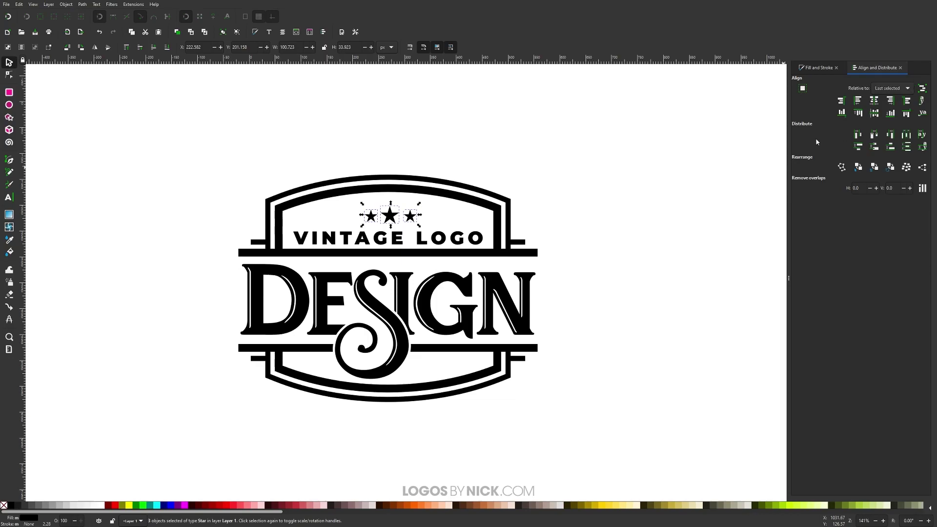
# - Distribute the three stars with equal horizontal gaps and group them
pyautogui.click(908, 135)
pyautogui.click(67, 5)
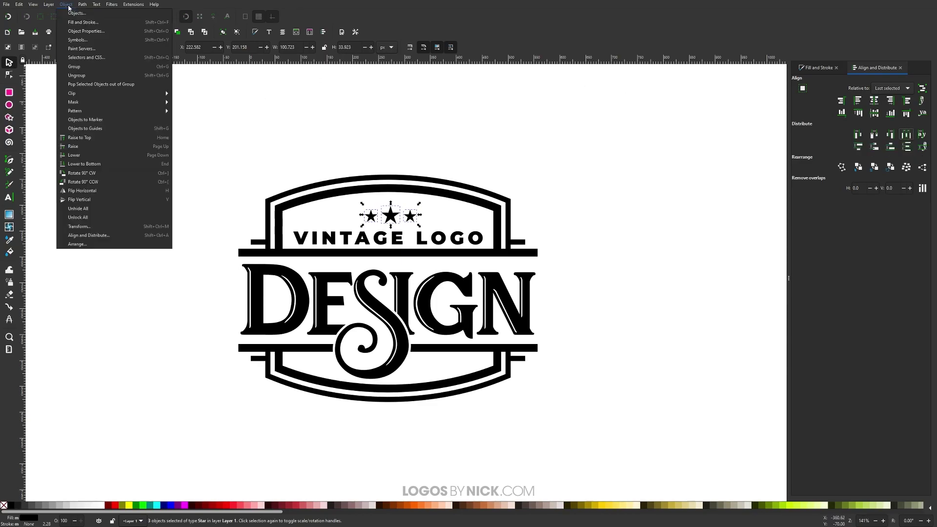
pyautogui.click(77, 66)
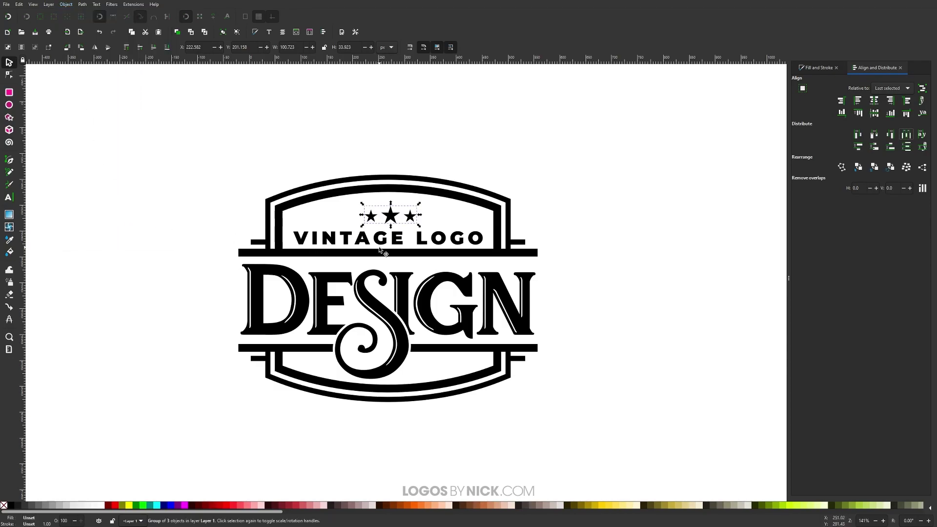
# - Centre the star group horizontally on the inner frame
pyautogui.keyDown('shift'); pyautogui.click(400, 191); pyautogui.keyUp('shift')
pyautogui.click(876, 103)
pyautogui.click(719, 153)
# - Scale the star group up to about 124 px wide and position it between the VINTAGE LOGO text and the frame's upper arch
pyautogui.scroll(1, 401, 241)
pyautogui.scroll(1, 402, 241)
pyautogui.moveTo(388, 241); pyautogui.dragTo(389, 243)
pyautogui.click(380, 198)
pyautogui.moveTo(372, 170); pyautogui.dragTo(372, 160)
pyautogui.click(650, 168)
pyautogui.hscroll(1, 636, 254)
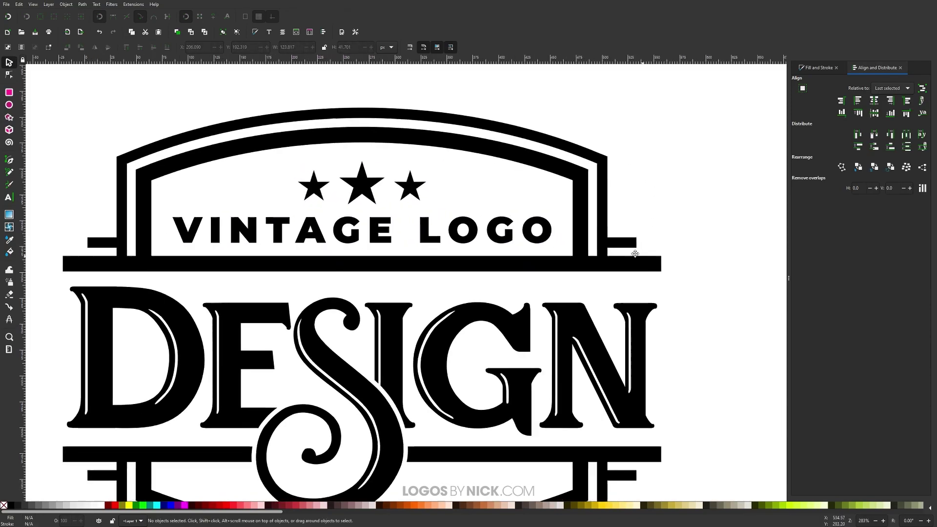
pyautogui.press('1')
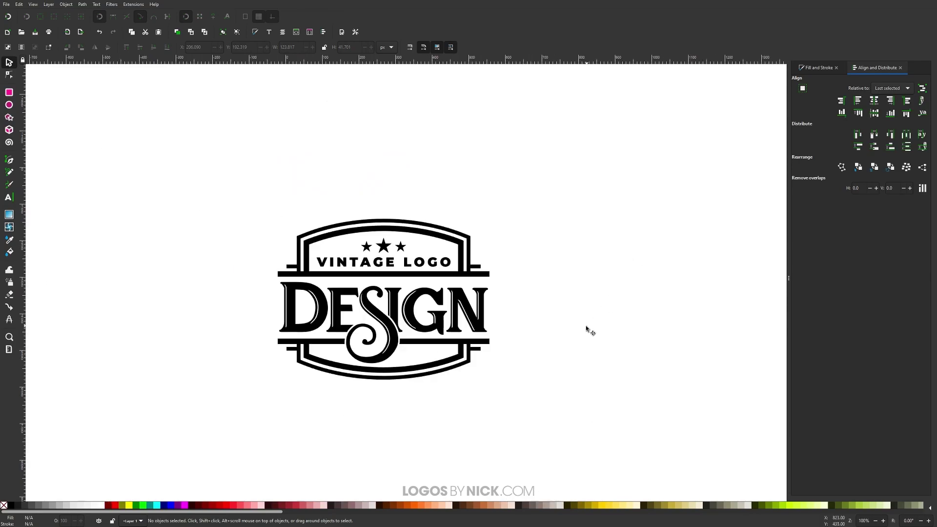
pyautogui.moveTo(586, 328); pyautogui.dragTo(594, 303)
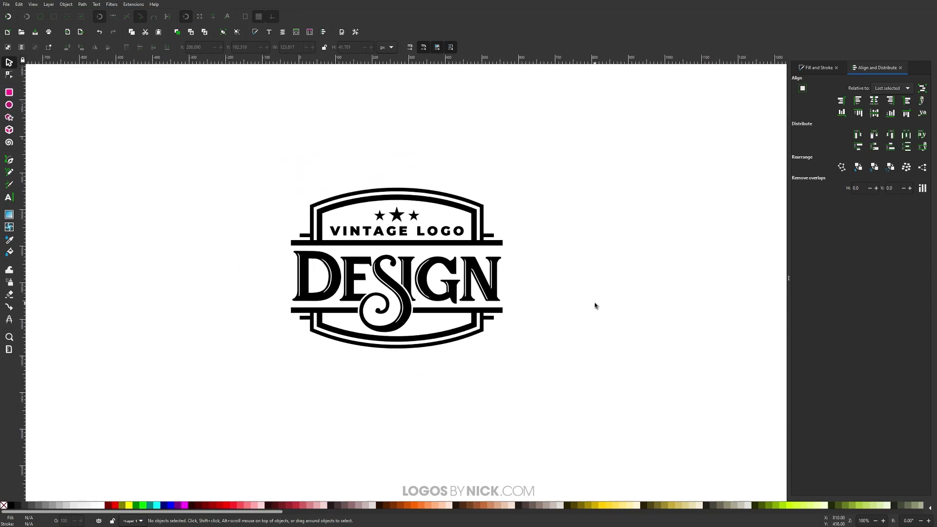